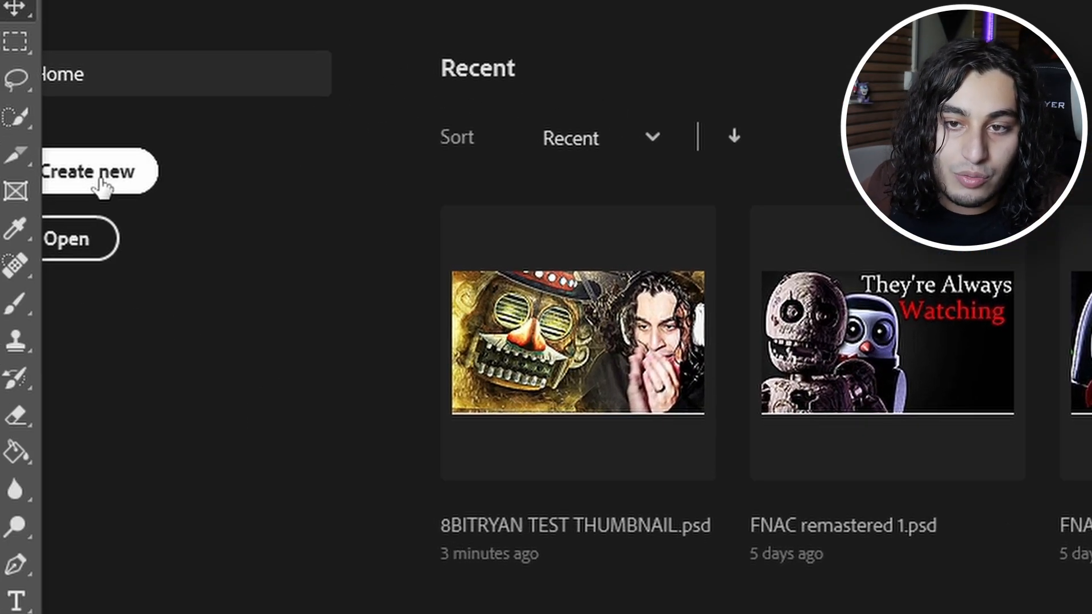
# Step: Create a new 1280 x 720 px document at 72 pixels/inch in RGB Color with a white background
pyautogui.click(101, 187)
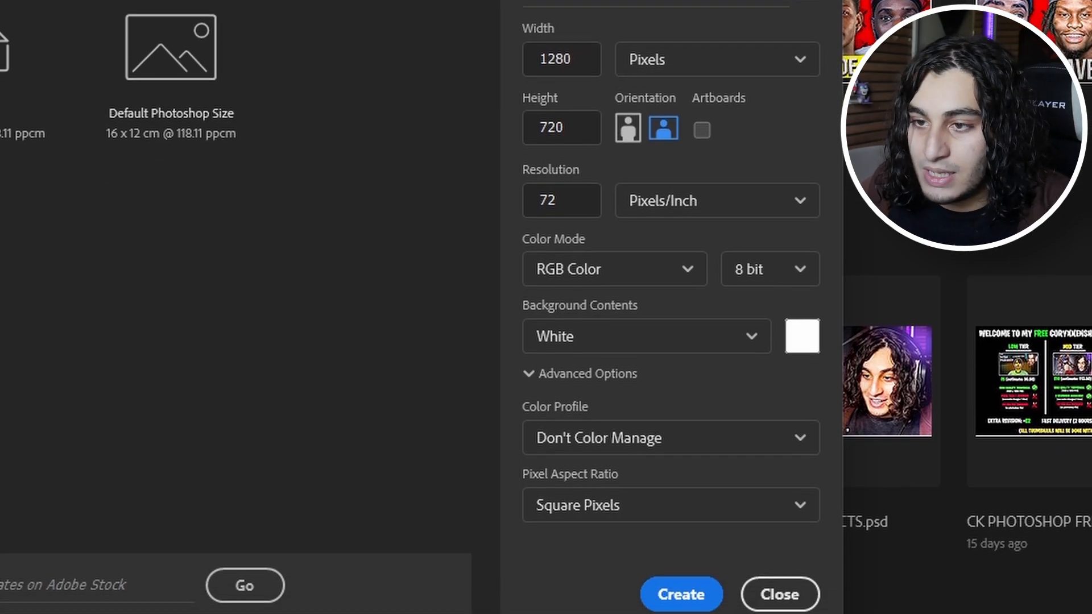
pyautogui.click(655, 552)
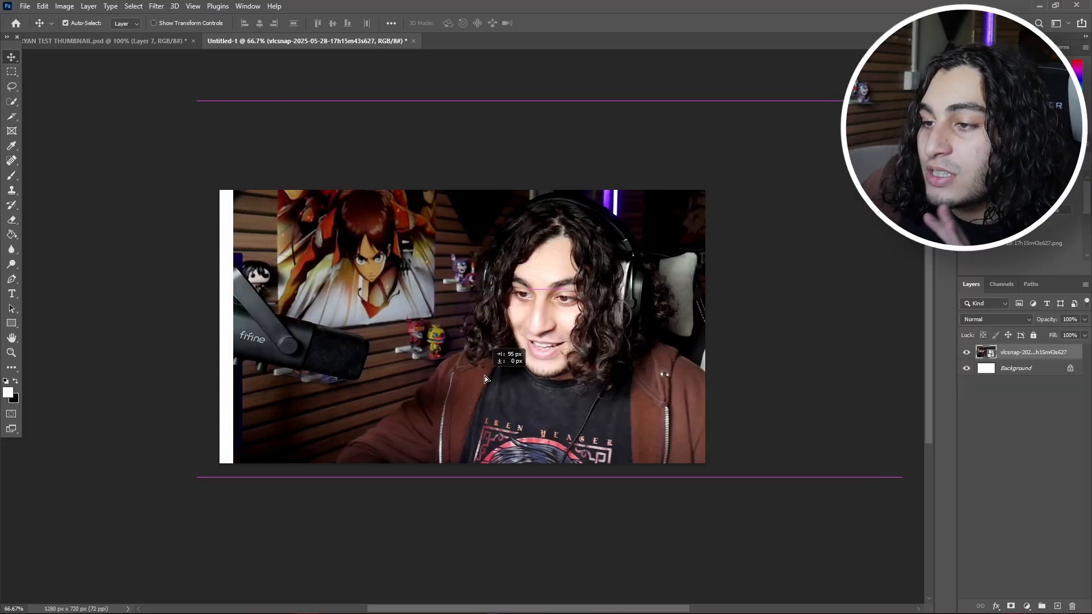
# Step: Place the webcam photo and the game screenshot in the document, with the webcam layer stacked above the game layer
pyautogui.moveTo(472, 377); pyautogui.dragTo(495, 378)
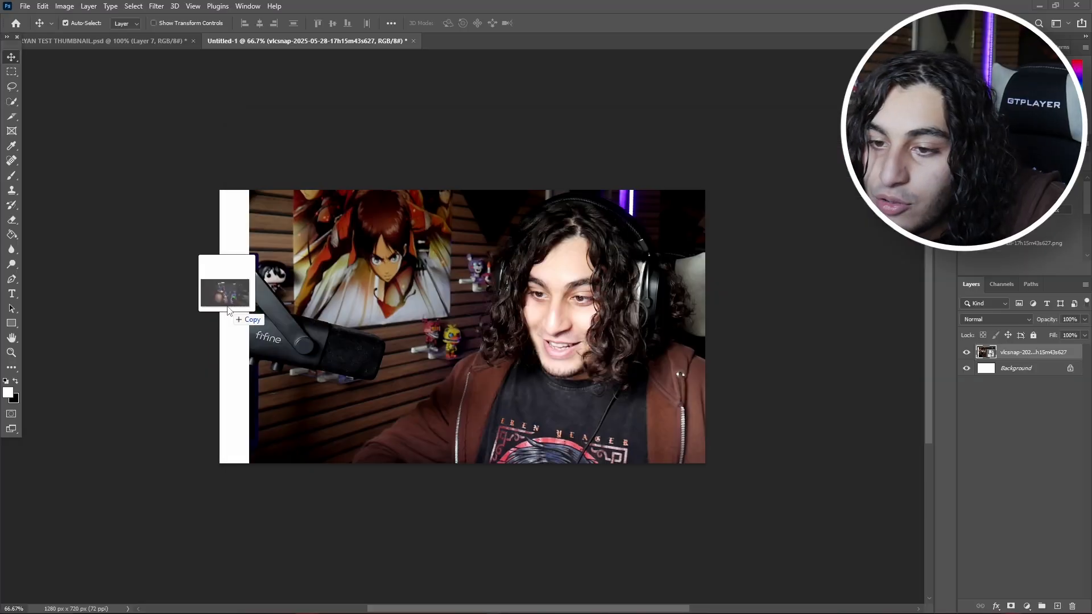
pyautogui.moveTo(237, 304); pyautogui.dragTo(318, 356)
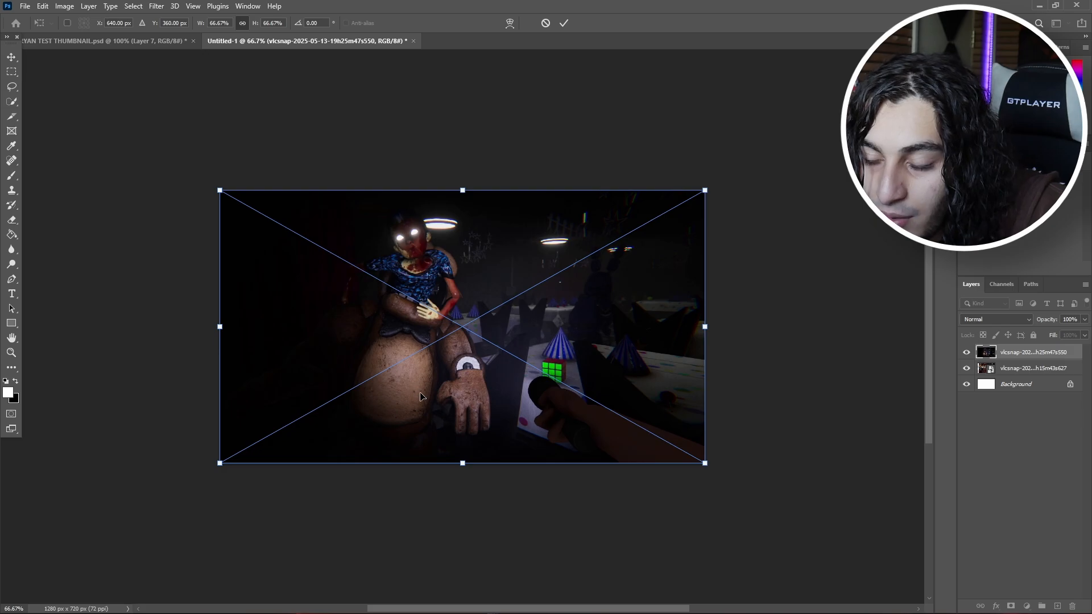
pyautogui.moveTo(467, 383)
pyautogui.mouseDown()
pyautogui.moveTo(448, 376)
pyautogui.moveTo(451, 384)
pyautogui.mouseUp()
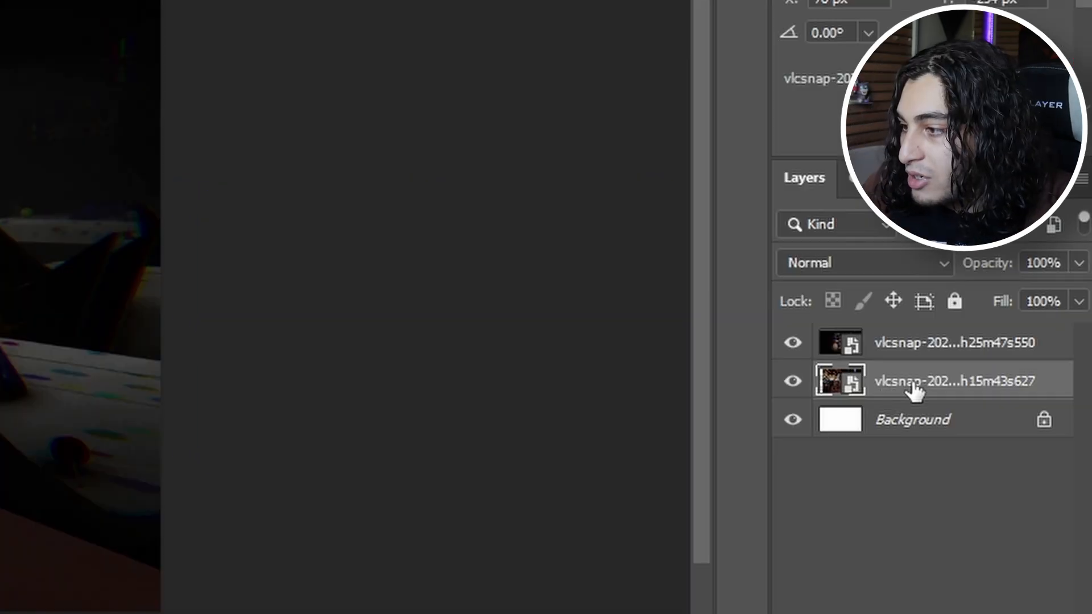
pyautogui.moveTo(1016, 369); pyautogui.dragTo(1016, 361)
pyautogui.moveTo(913, 363); pyautogui.dragTo(912, 332)
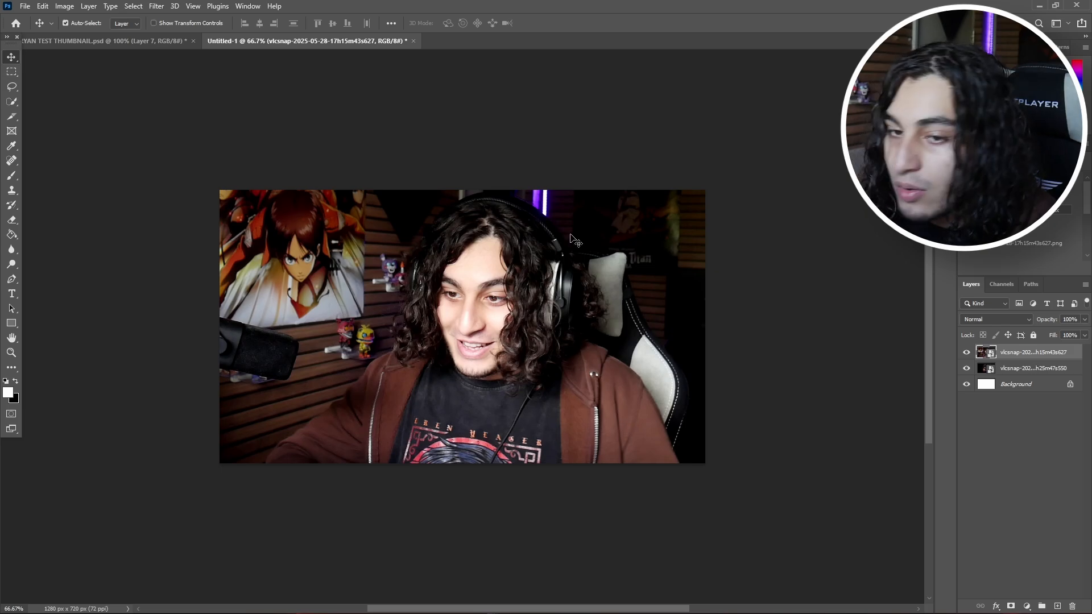
# Step: Rasterize the webcam photo layer
pyautogui.press('e')
pyautogui.click(477, 303)
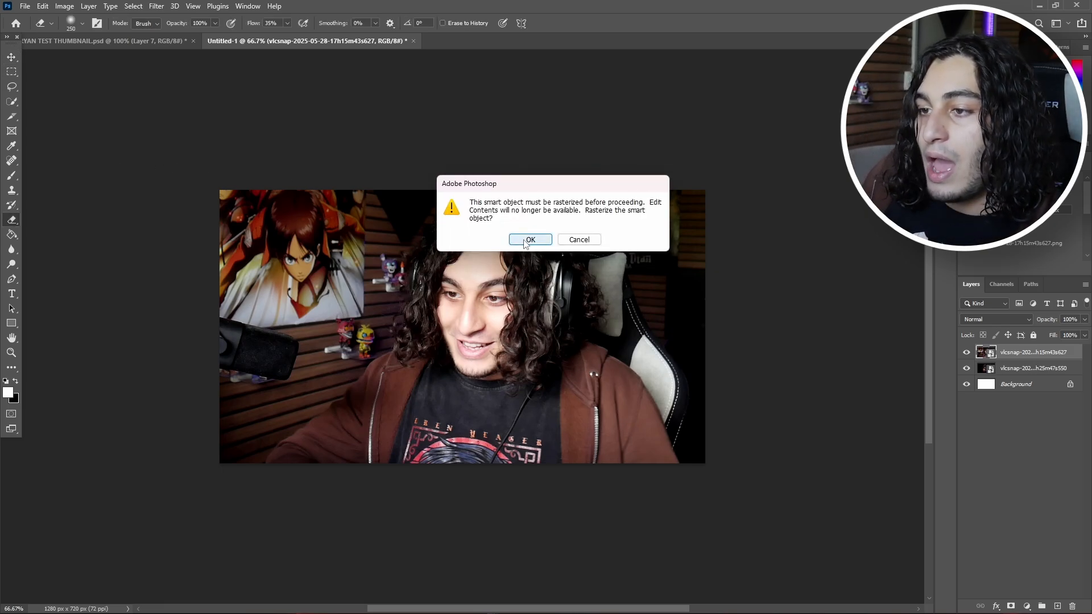
pyautogui.click(528, 241)
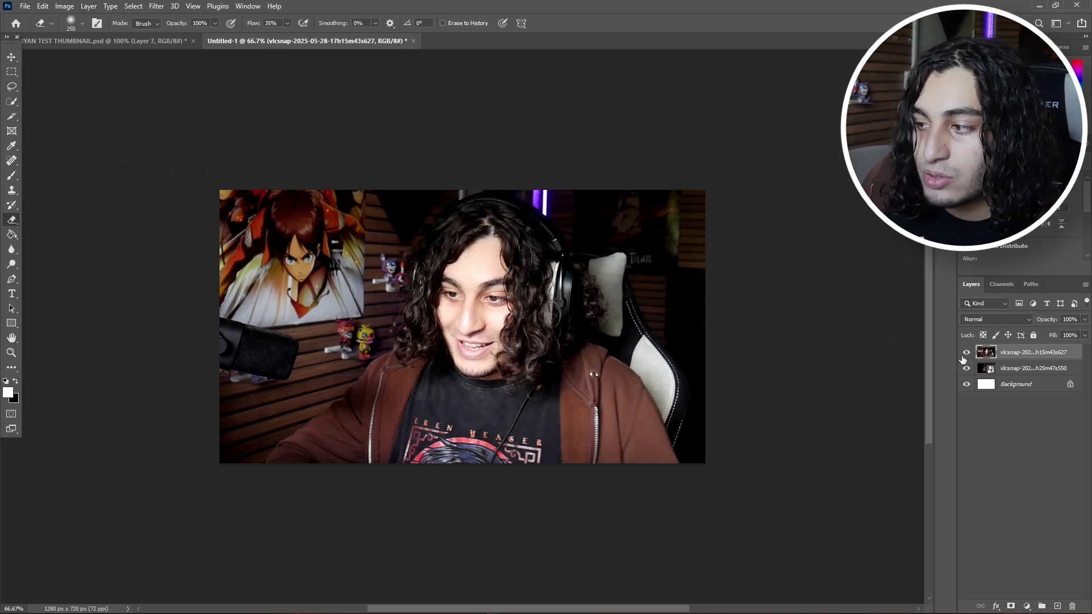
# Step: Select the subject of the webcam photo and exclude the gaming chair from the selection
pyautogui.rightClick(1041, 353)
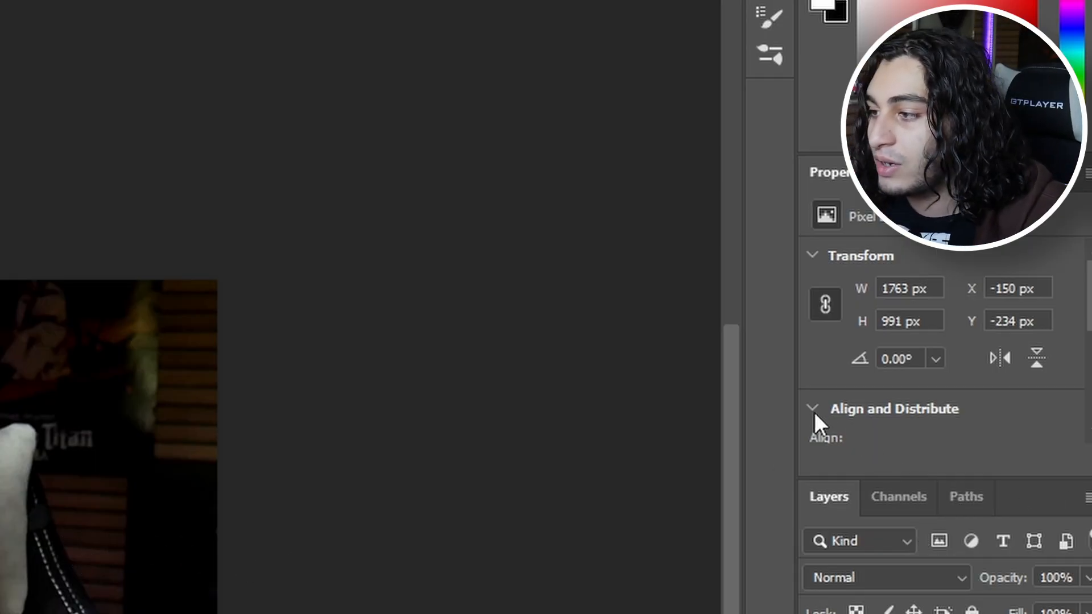
pyautogui.scroll(-5, 815, 421)
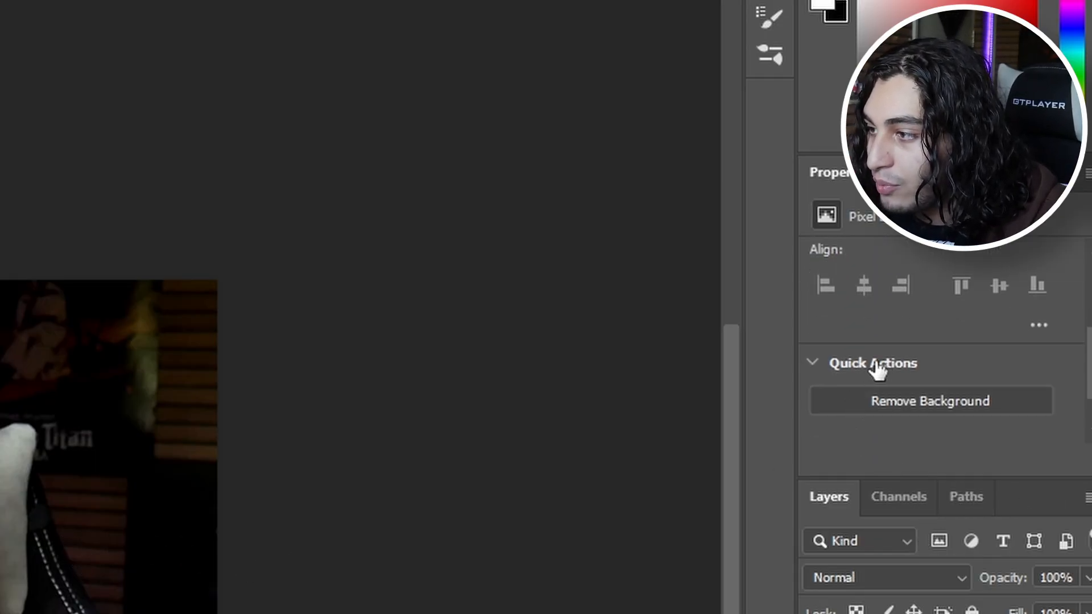
pyautogui.scroll(-2, 816, 370)
pyautogui.click(943, 373)
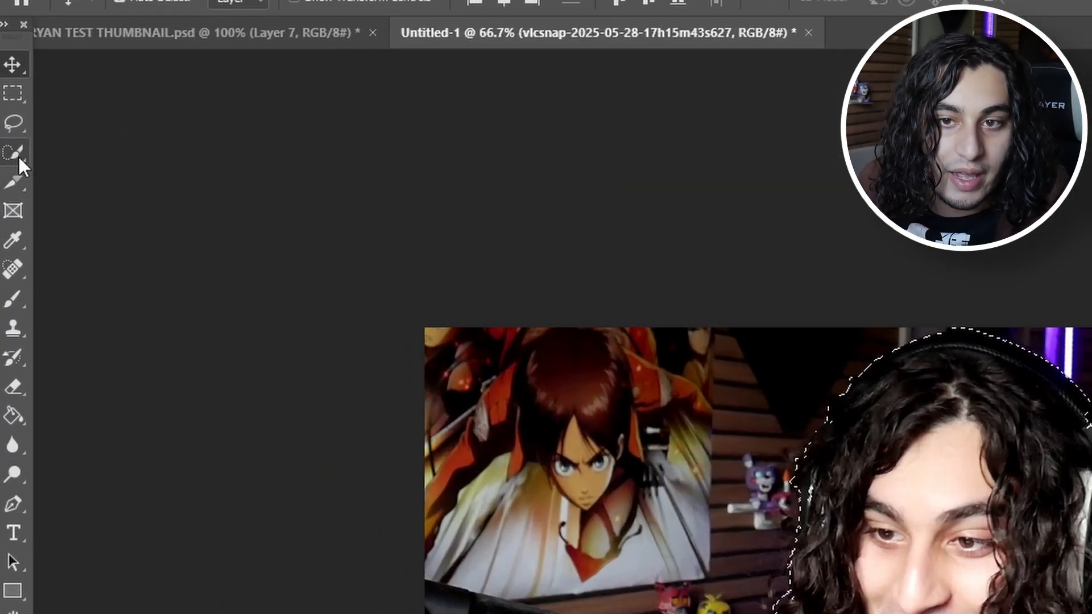
pyautogui.click(12, 102)
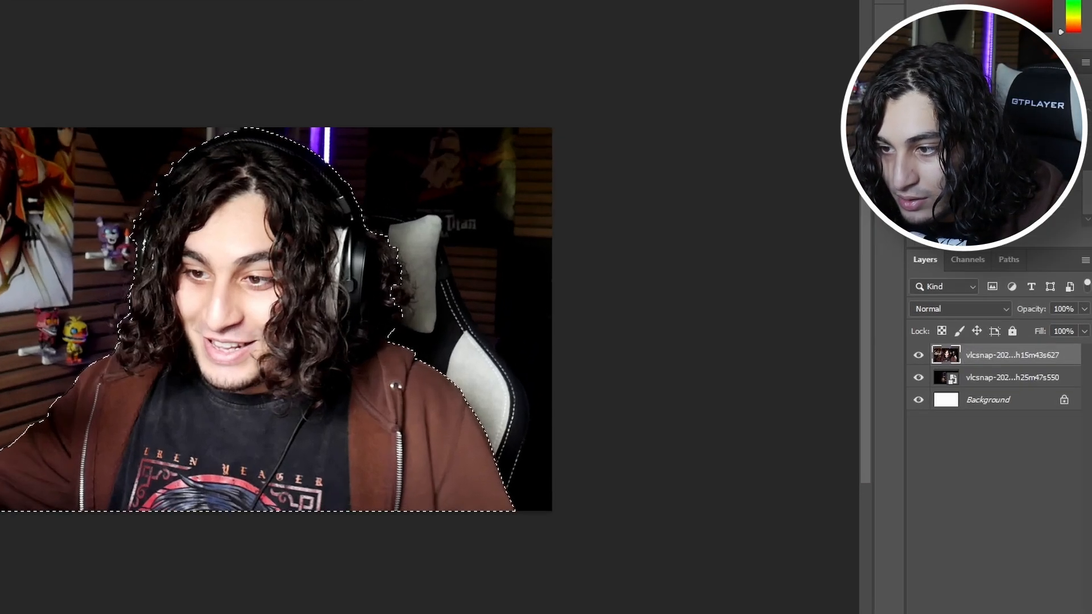
# Step: Copy the selected person to a new layer and delete the original webcam photo layer
pyautogui.hotkey('ctrl', 'j')
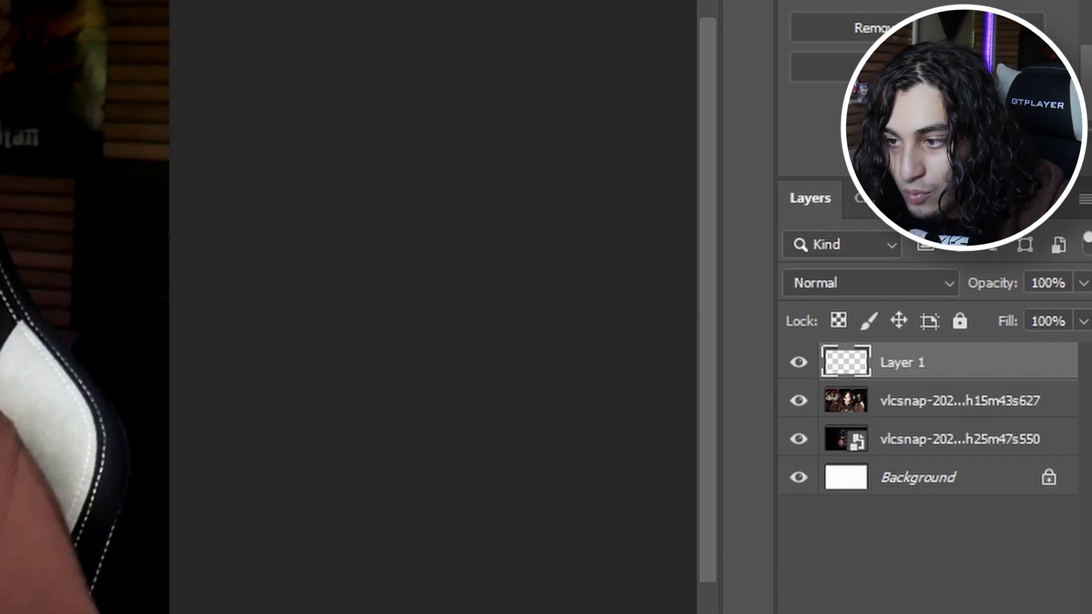
pyautogui.click(959, 401)
pyautogui.press('Delete')
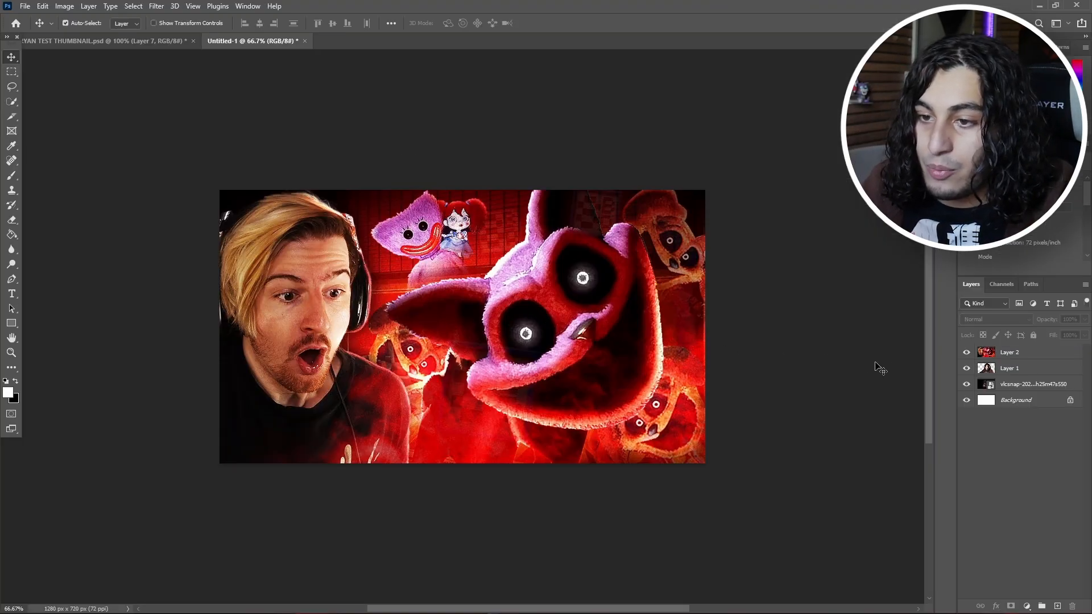
# Step: Stack the person cutout above the red reference thumbnail layer and make it visible
pyautogui.click(1022, 366)
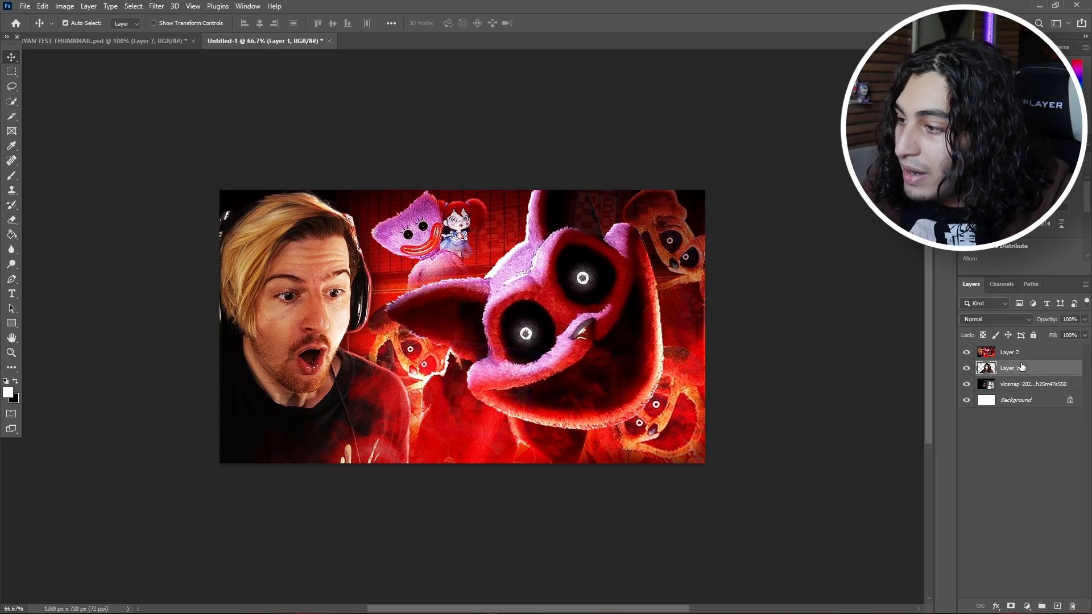
pyautogui.moveTo(1023, 345); pyautogui.dragTo(1023, 348)
pyautogui.hotkey('ctrl', 't')
pyautogui.moveTo(468, 319); pyautogui.dragTo(580, 330)
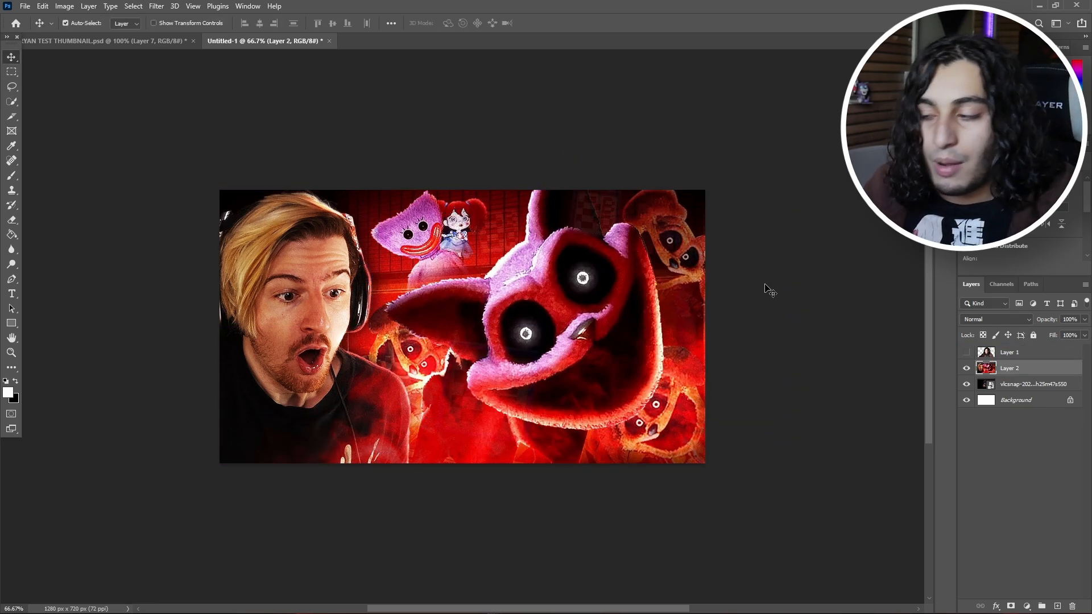
pyautogui.click(966, 352)
pyautogui.click(1017, 352)
# Step: Flip the person cutout horizontally and position it over the man in the reference thumbnail, using the opacity to compare placement
pyautogui.hotkey('ctrl', 't')
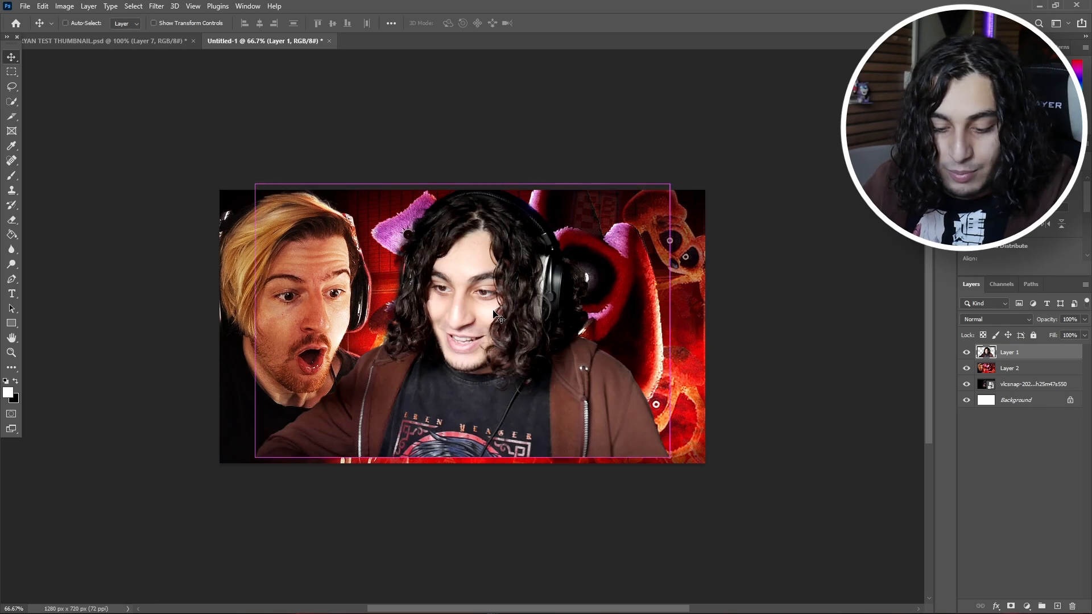
pyautogui.rightClick(486, 349)
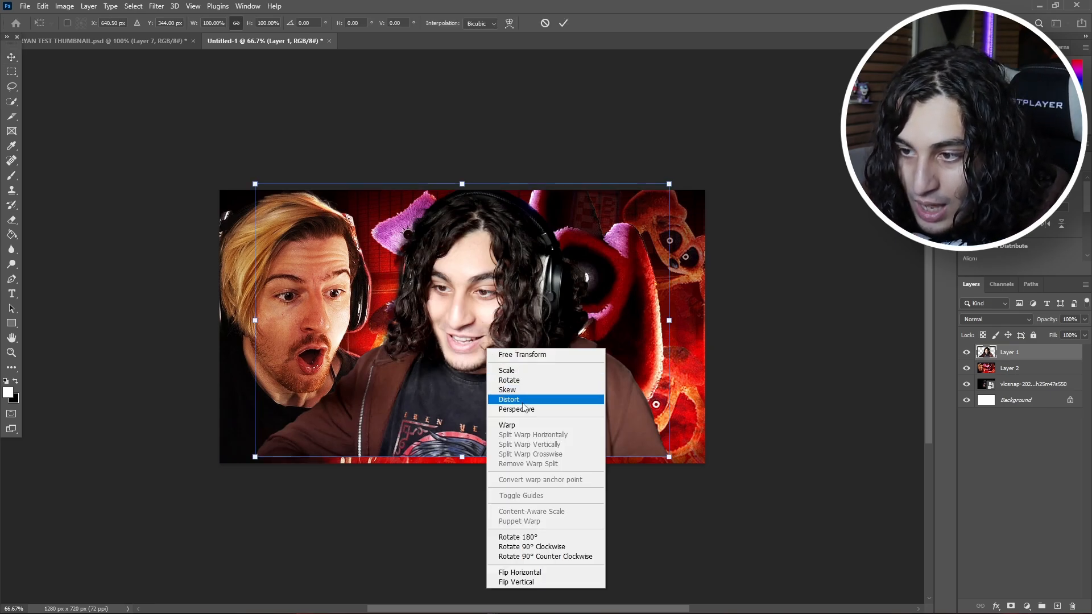
pyautogui.click(517, 572)
pyautogui.moveTo(510, 434); pyautogui.dragTo(367, 441)
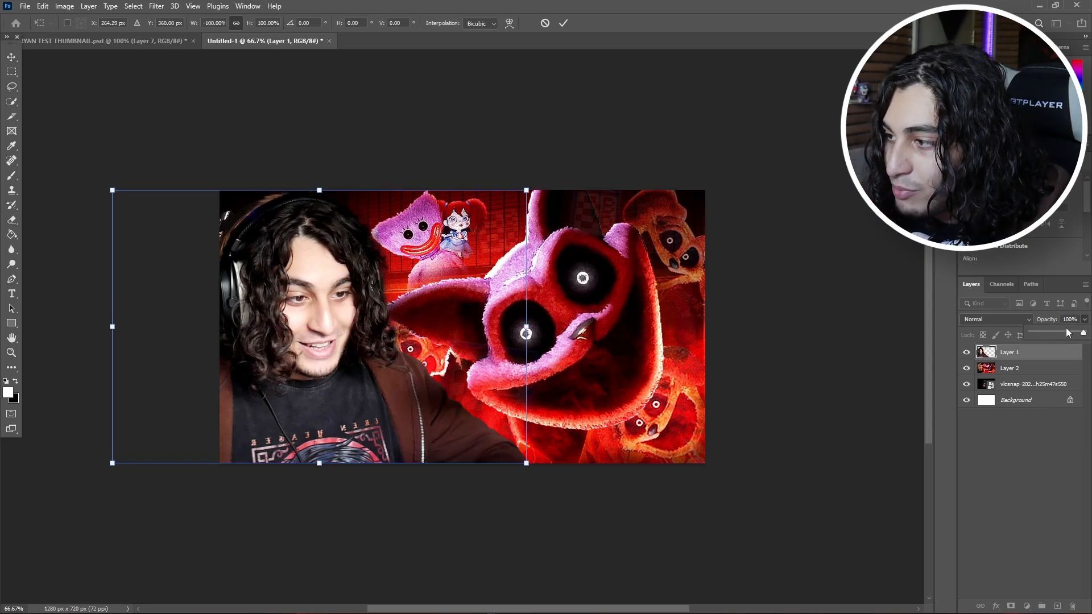
pyautogui.click(1059, 330)
pyautogui.moveTo(401, 414); pyautogui.dragTo(400, 395)
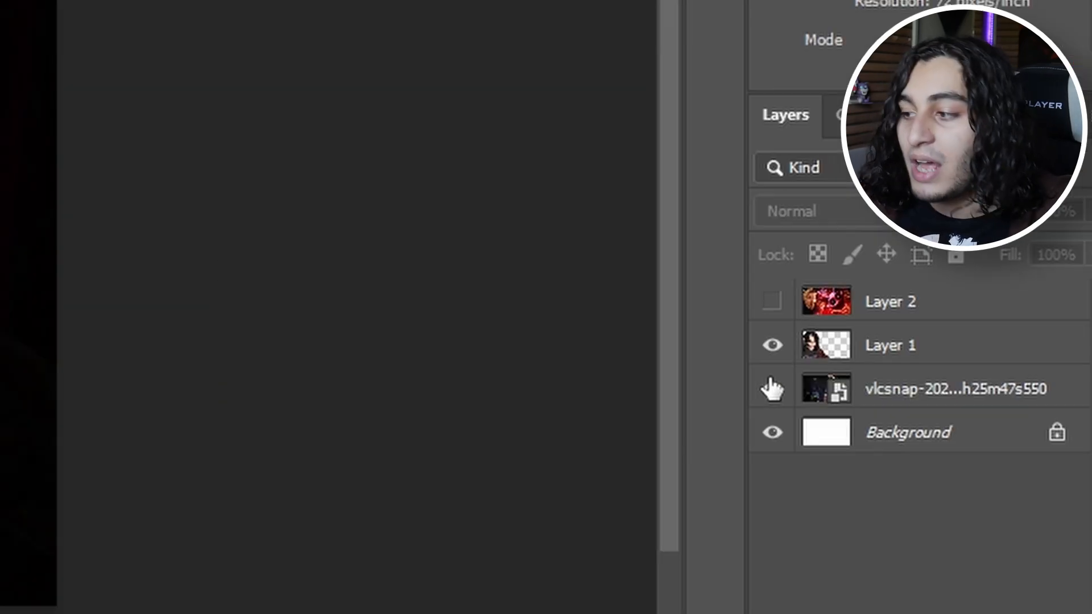
# Step: Hide the person cutout and examine the reference thumbnail's composition and lighting up close
pyautogui.click(966, 368)
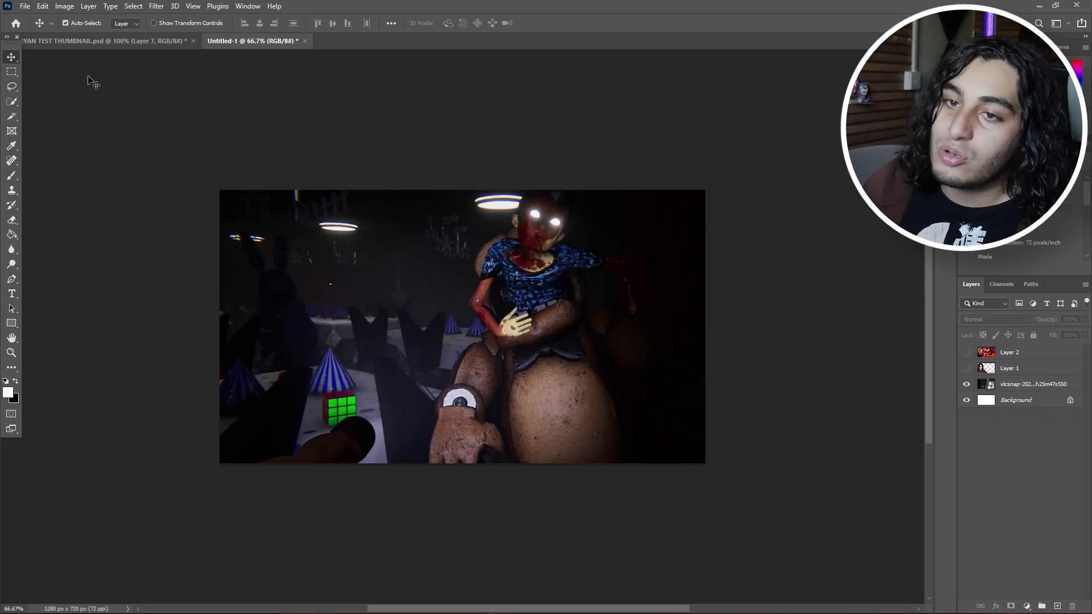
pyautogui.click(966, 352)
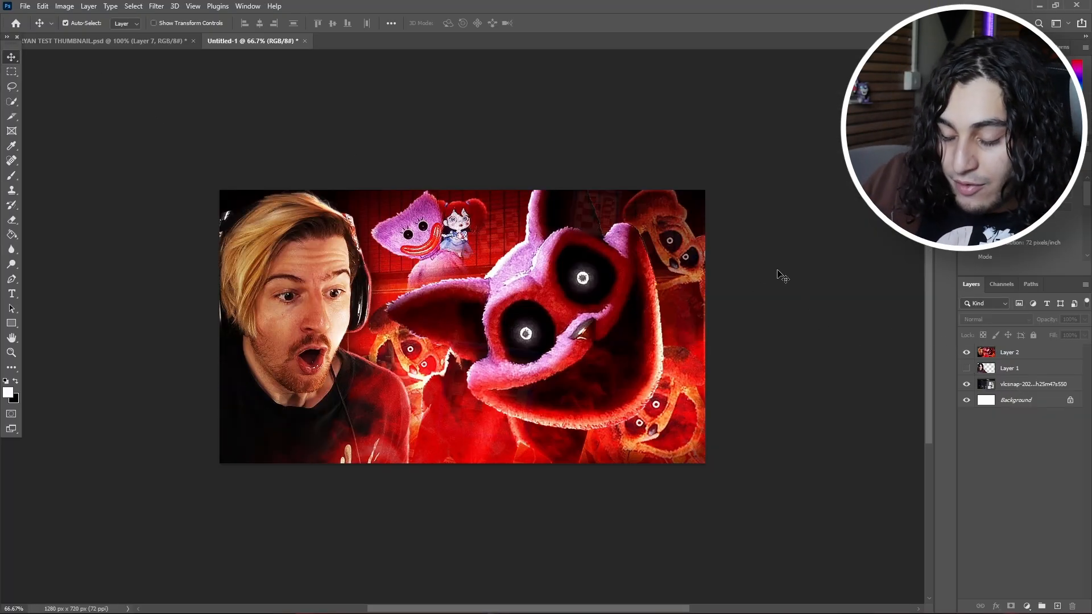
pyautogui.hotkey('ctrl', '0')
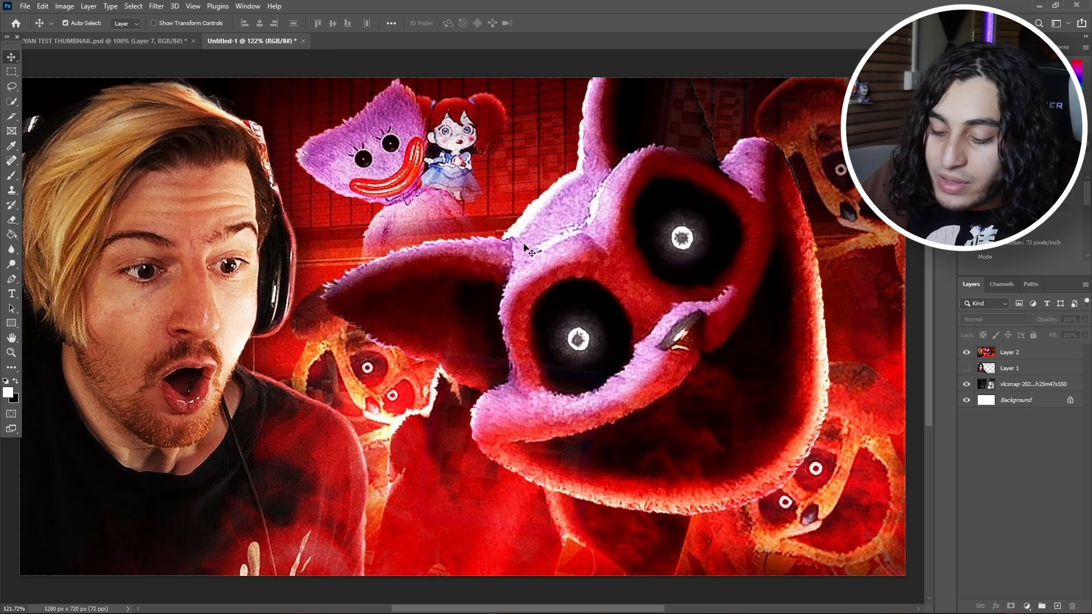
pyautogui.hotkey('ctrl', '-')
pyautogui.hotkey('ctrl', '-')
pyautogui.hotkey('ctrl', '-')
pyautogui.hotkey('ctrl', '-')
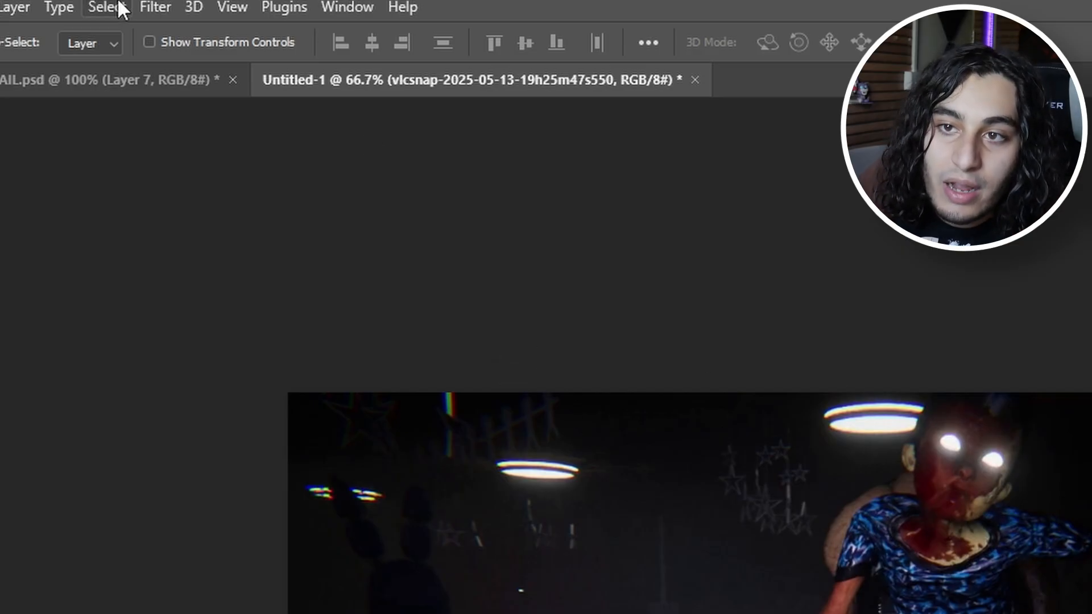
# Step: Apply a Camera Raw Filter to the game screenshot with exposure +1.05, contrast -88, highlights +21, whites +16, and increased texture, clarity and grain
pyautogui.click(148, 9)
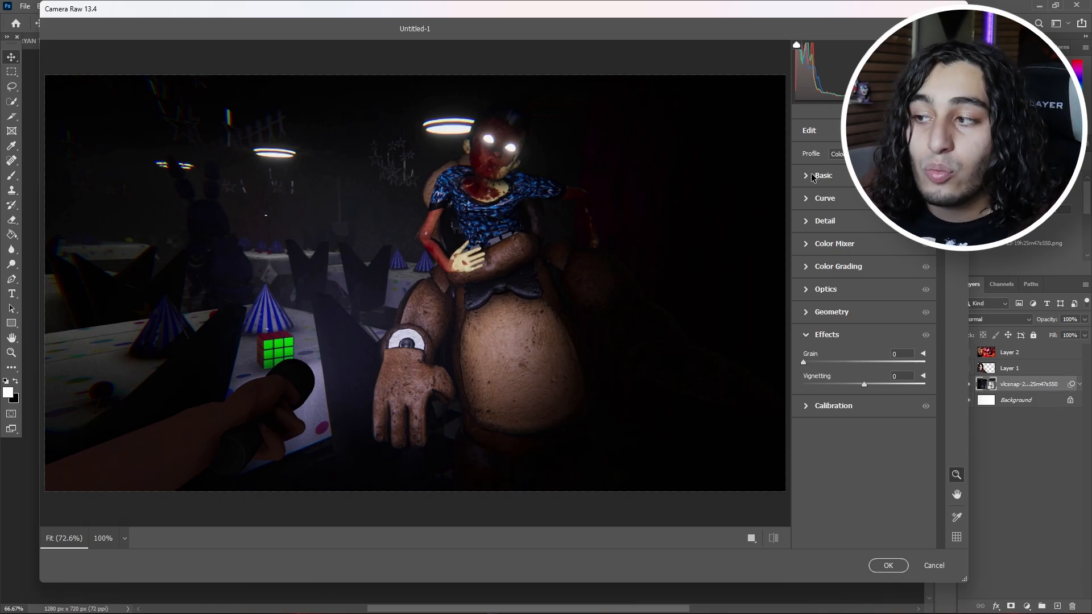
pyautogui.click(811, 177)
pyautogui.moveTo(863, 267); pyautogui.dragTo(873, 332)
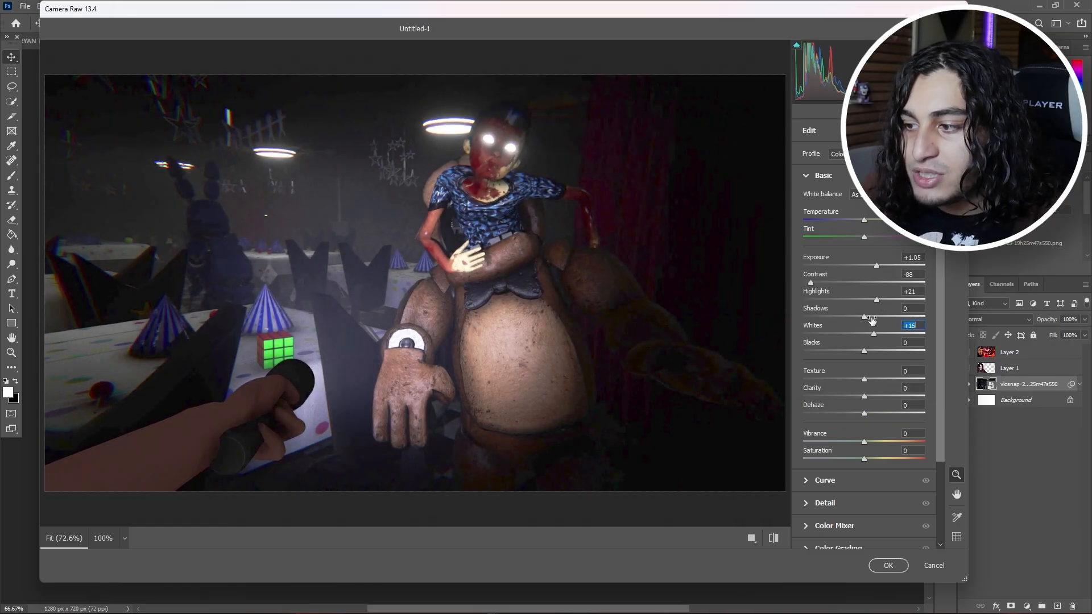
pyautogui.moveTo(867, 378); pyautogui.dragTo(878, 400)
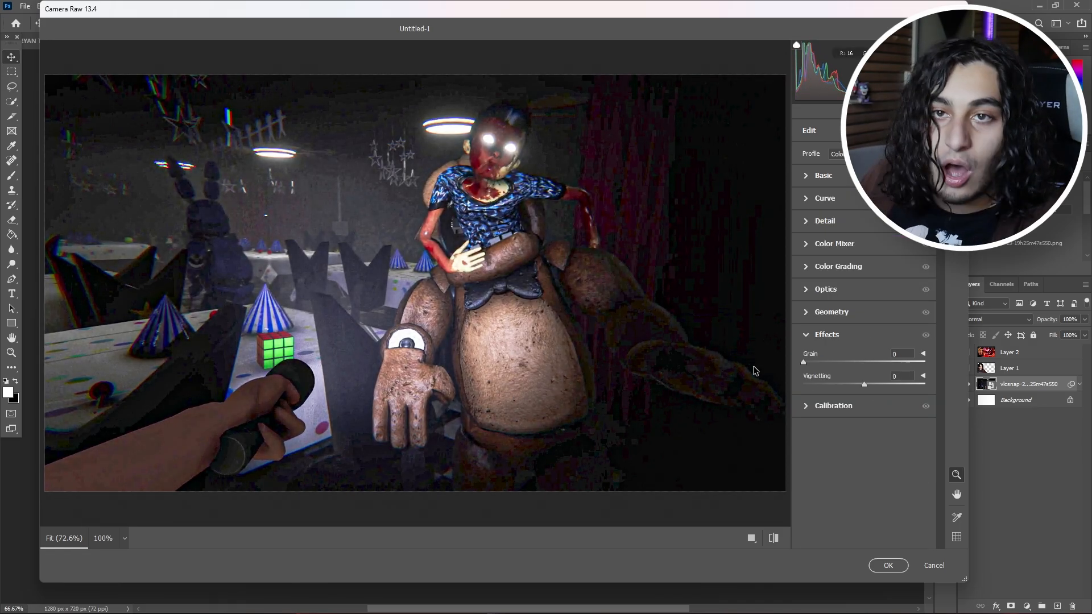
pyautogui.moveTo(835, 362); pyautogui.dragTo(858, 356)
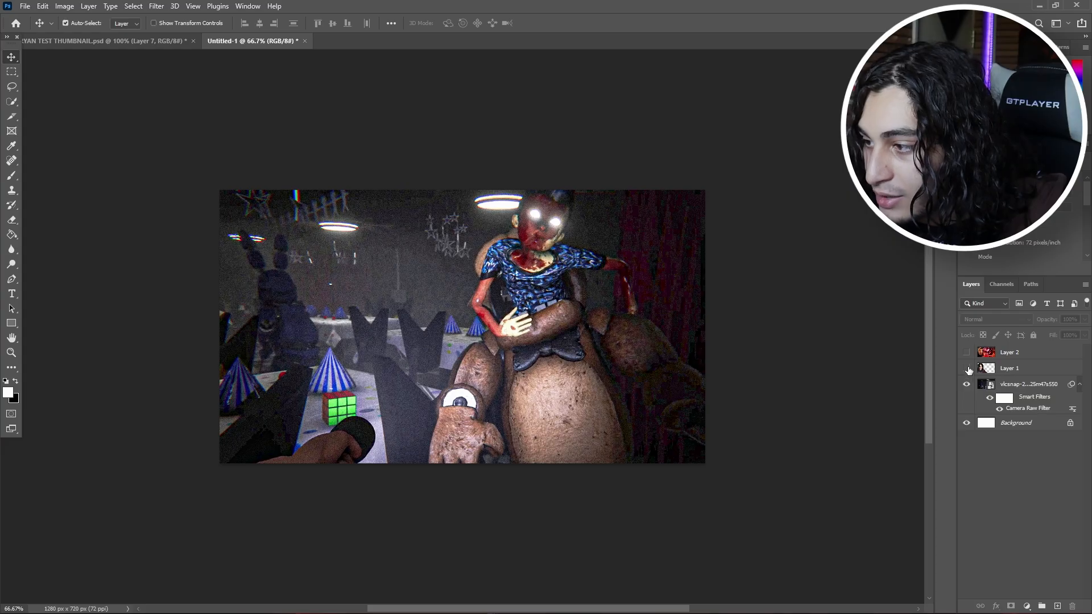
# Step: Check the person cutout over the graded background, then duplicate the game layer twice and rasterize the top copy
pyautogui.click(967, 369)
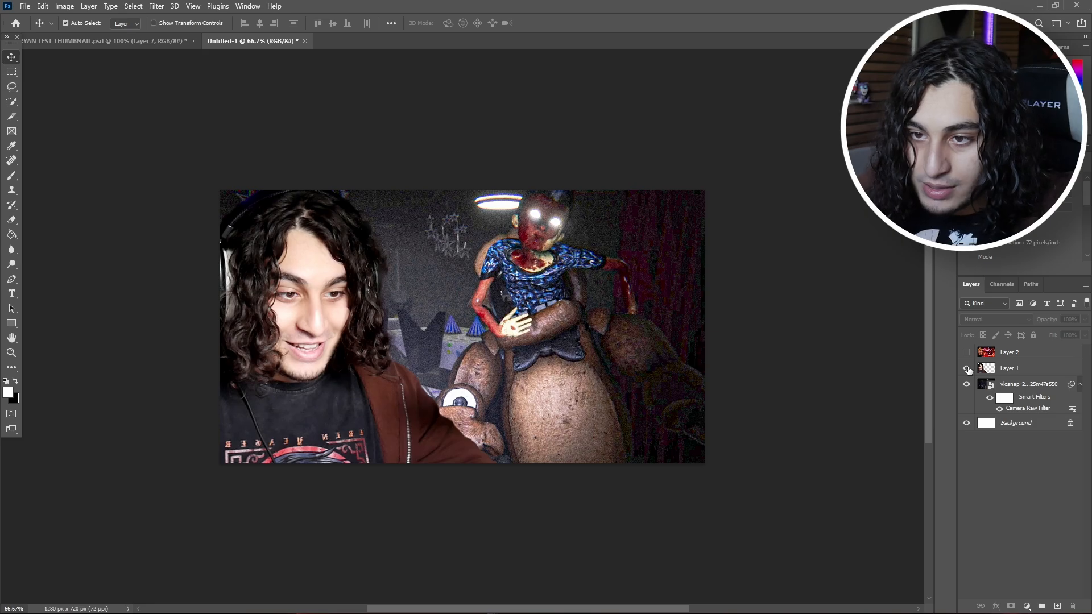
pyautogui.click(967, 368)
pyautogui.moveTo(1023, 386); pyautogui.dragTo(1021, 380)
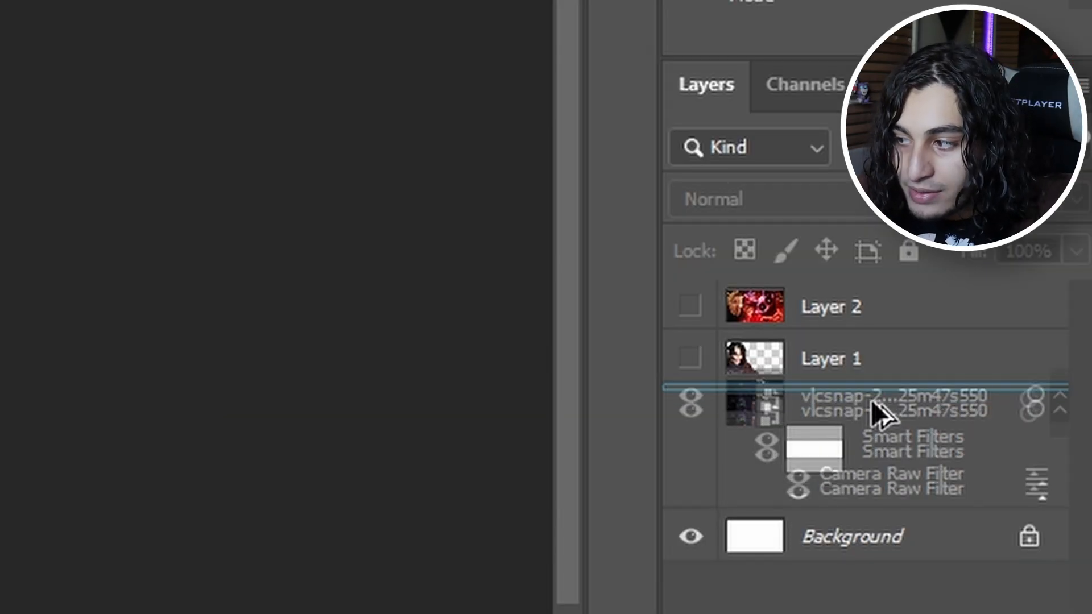
pyautogui.moveTo(871, 401); pyautogui.dragTo(871, 400)
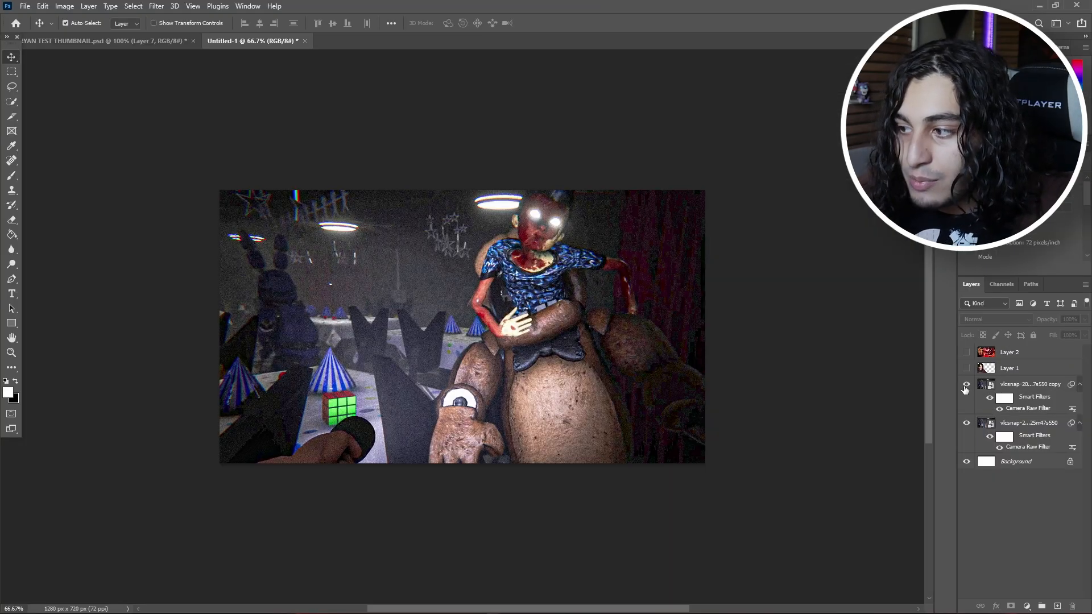
pyautogui.click(1013, 386)
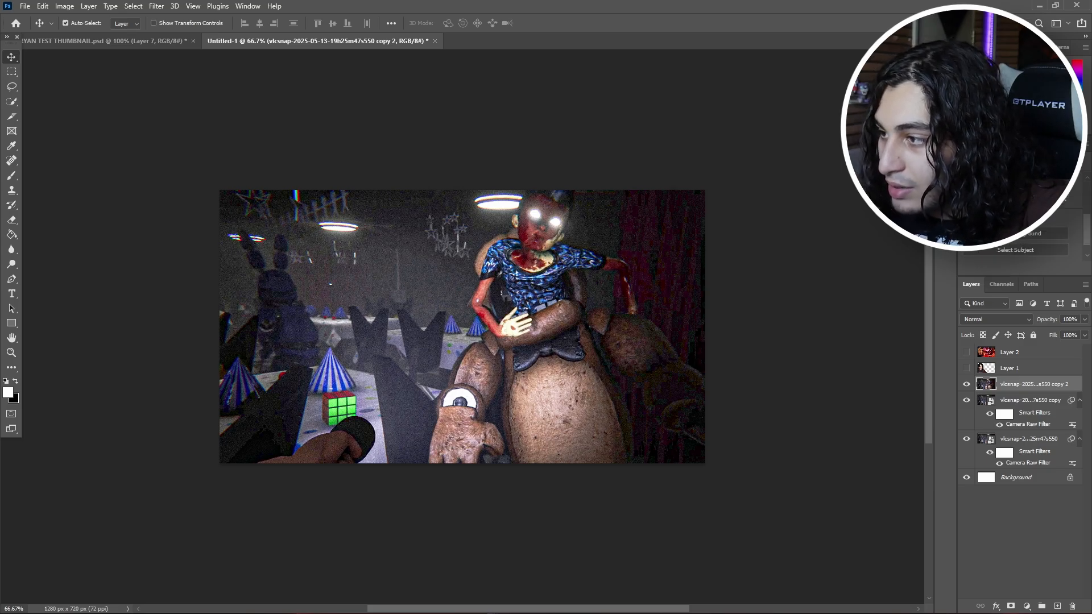
# Step: Select only the large animatronic and the figure it holds, and copy the selection to a new layer
pyautogui.click(994, 254)
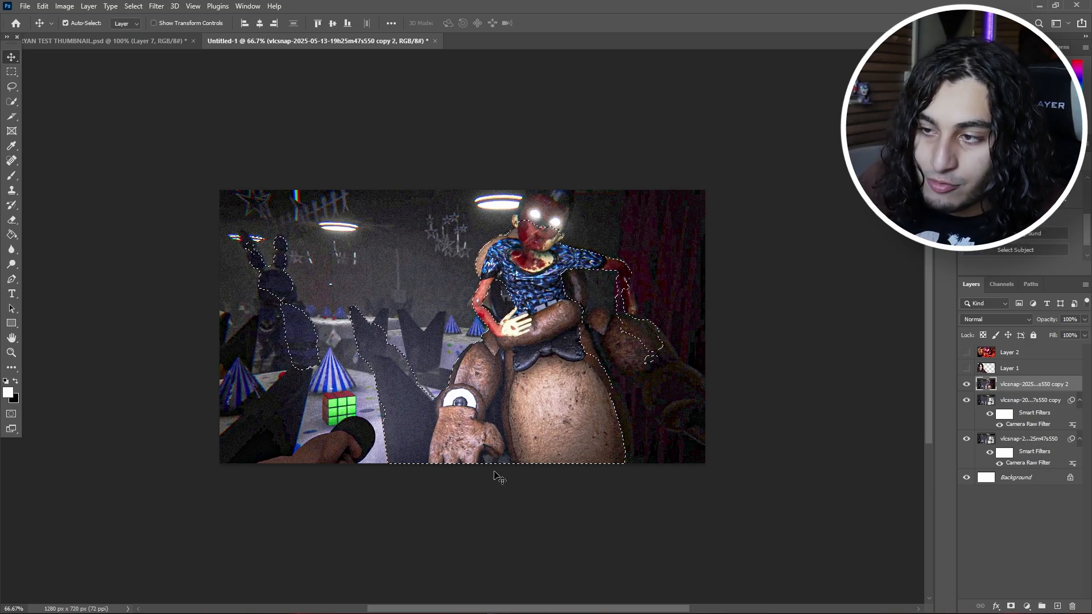
pyautogui.press('w')
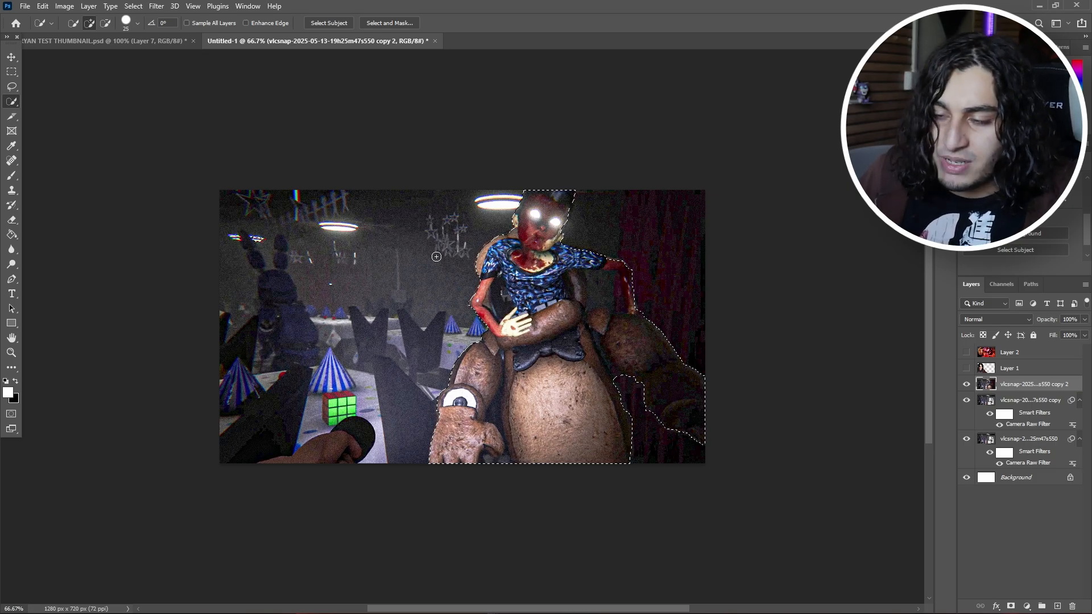
pyautogui.hotkey('ctrl', 'j')
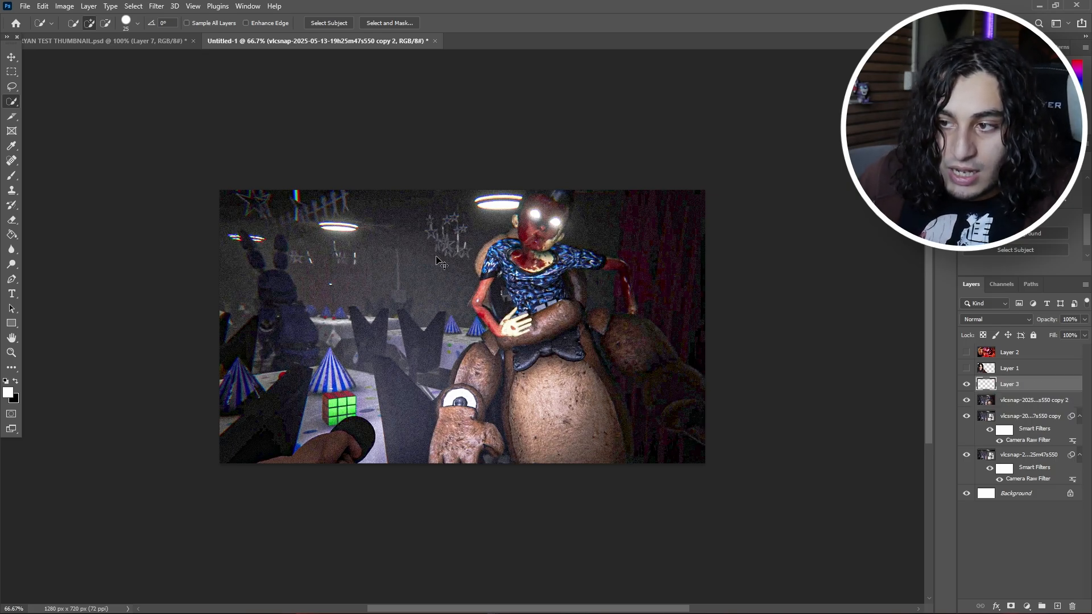
# Step: Delete the rasterized duplicate of the game screenshot beneath the animatronic cutout
pyautogui.click(11, 57)
pyautogui.click(1045, 401)
pyautogui.press('Delete')
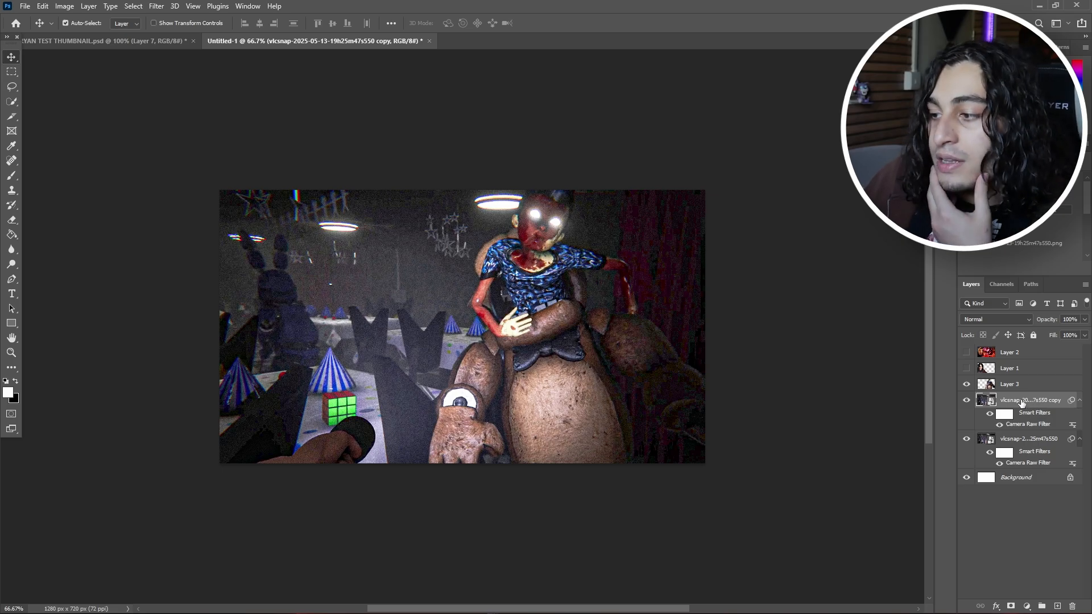
# Step: Apply a Gaussian Blur to the game screenshot copy beneath the animatronic cutout so the background falls out of focus
pyautogui.click(157, 6)
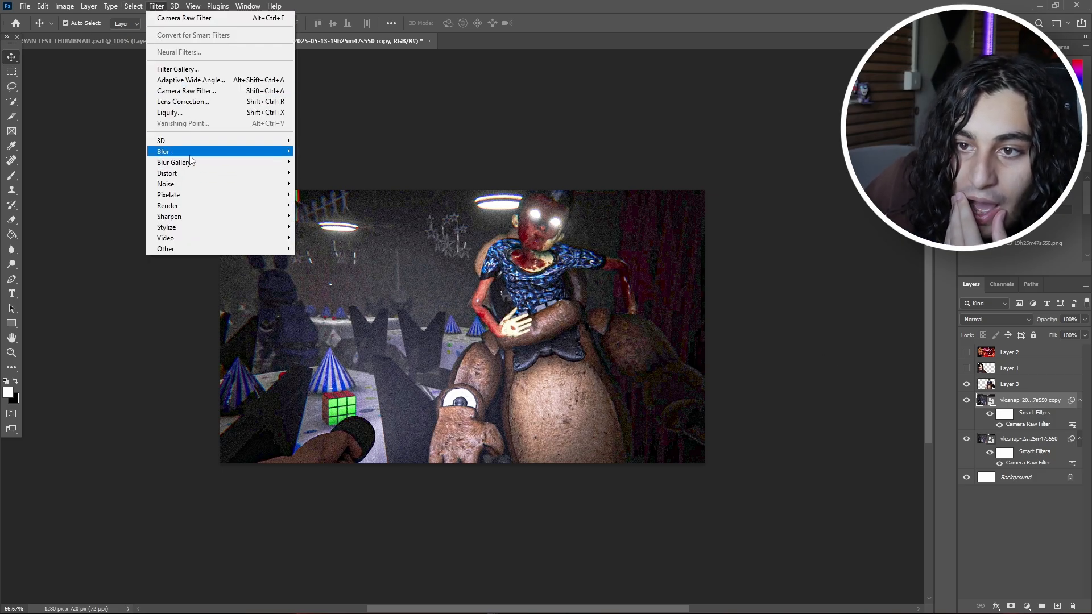
pyautogui.moveTo(190, 156)
pyautogui.click(319, 195)
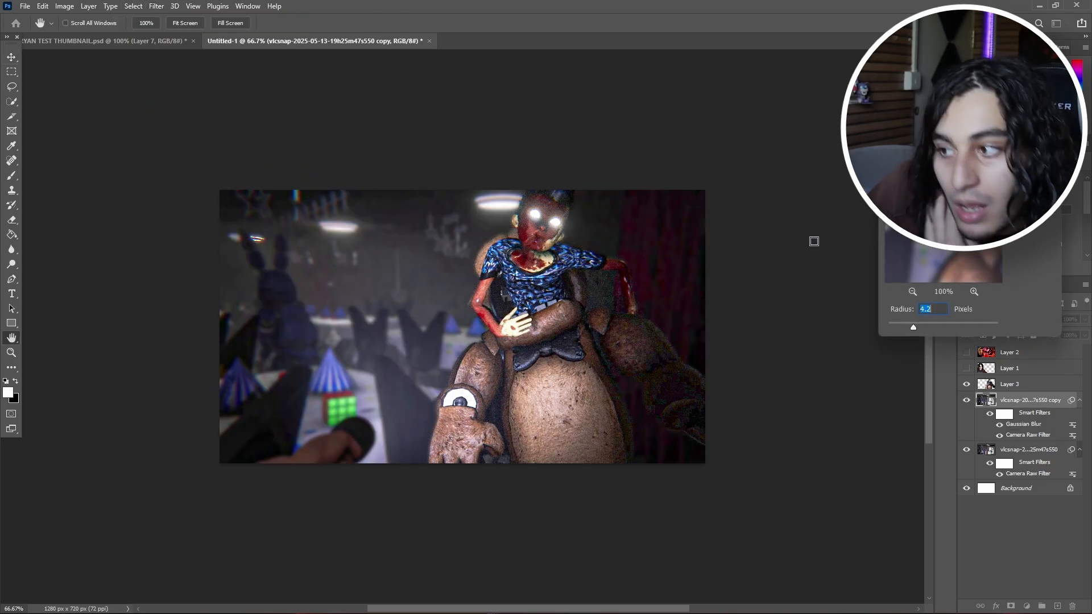
pyautogui.moveTo(913, 327); pyautogui.dragTo(1000, 327)
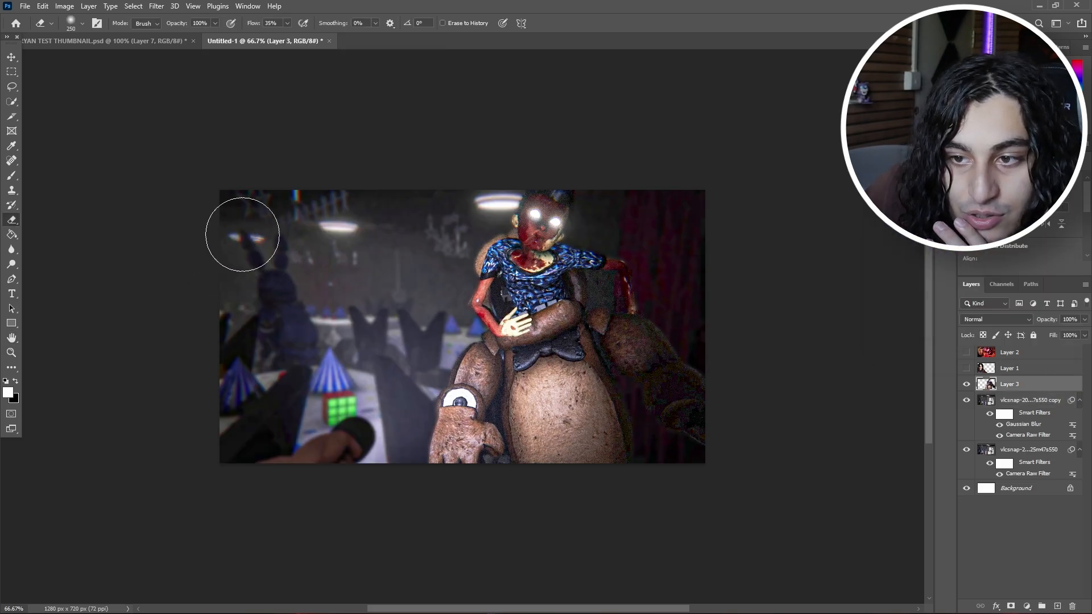
# Step: Erase the leftover background between the arms and around the hand of the animatronic cutout with a smaller soft eraser
pyautogui.press('[')
pyautogui.press('[')
pyautogui.press('[')
pyautogui.press('[')
pyautogui.press('[')
pyautogui.press('[')
pyautogui.press('[')
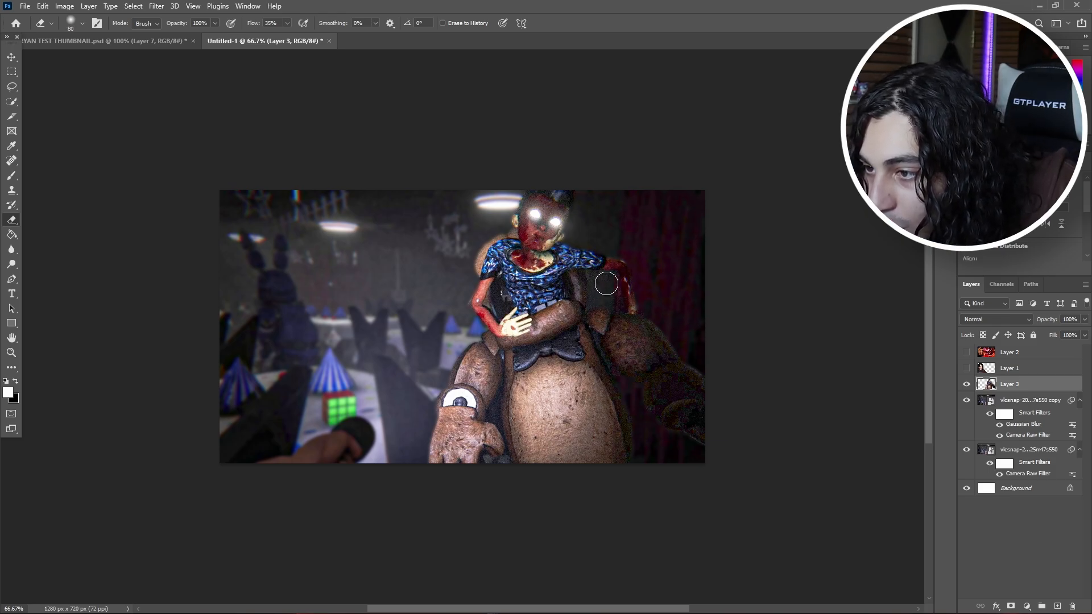
pyautogui.press('v')
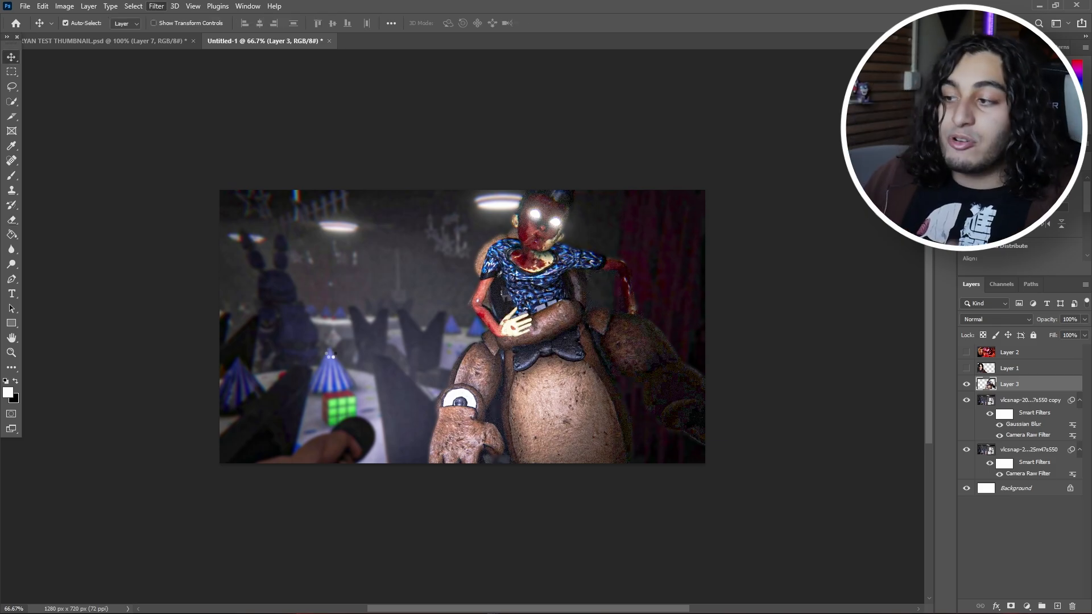
# Step: Apply a Camera Raw Filter to the animatronic cutout with exposure +0.35, contrast +48, texture +31 and clarity +36
pyautogui.hotkey('ctrl', 'shift', 'a')
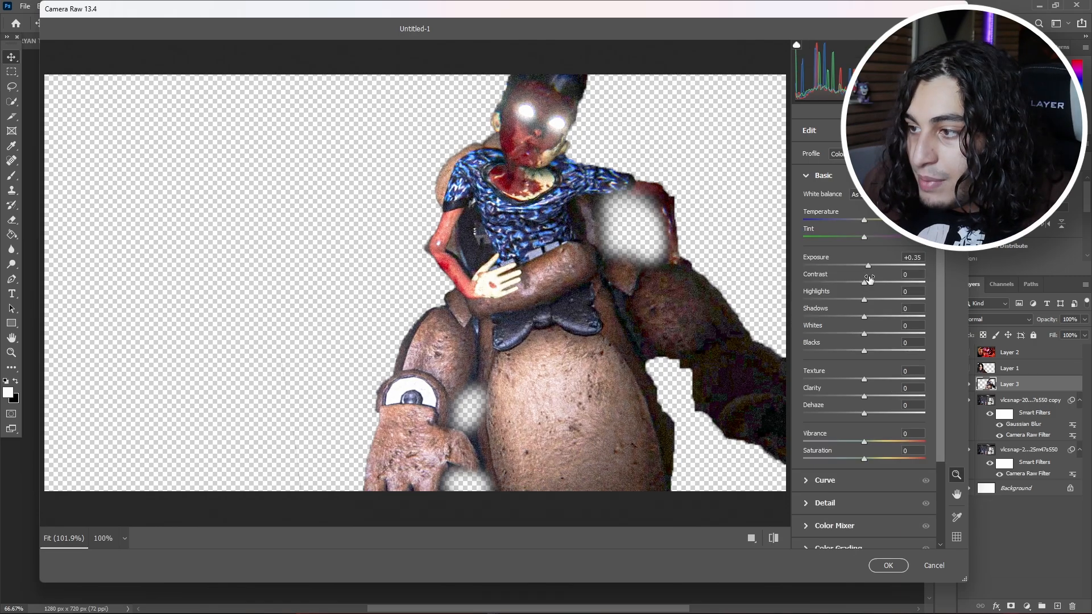
pyautogui.moveTo(868, 279); pyautogui.dragTo(891, 284)
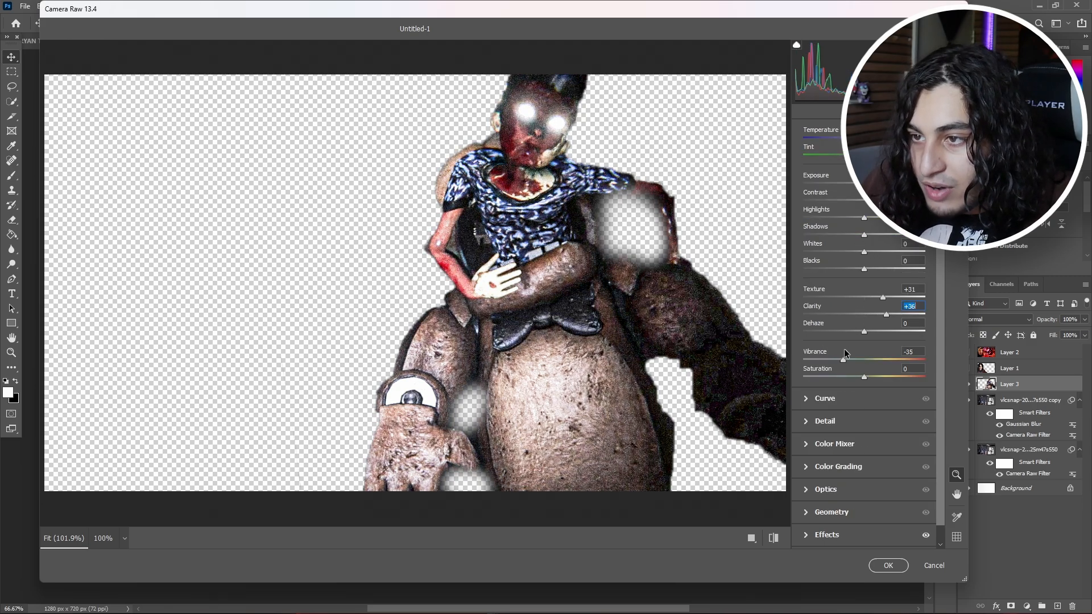
pyautogui.moveTo(863, 353); pyautogui.dragTo(864, 353)
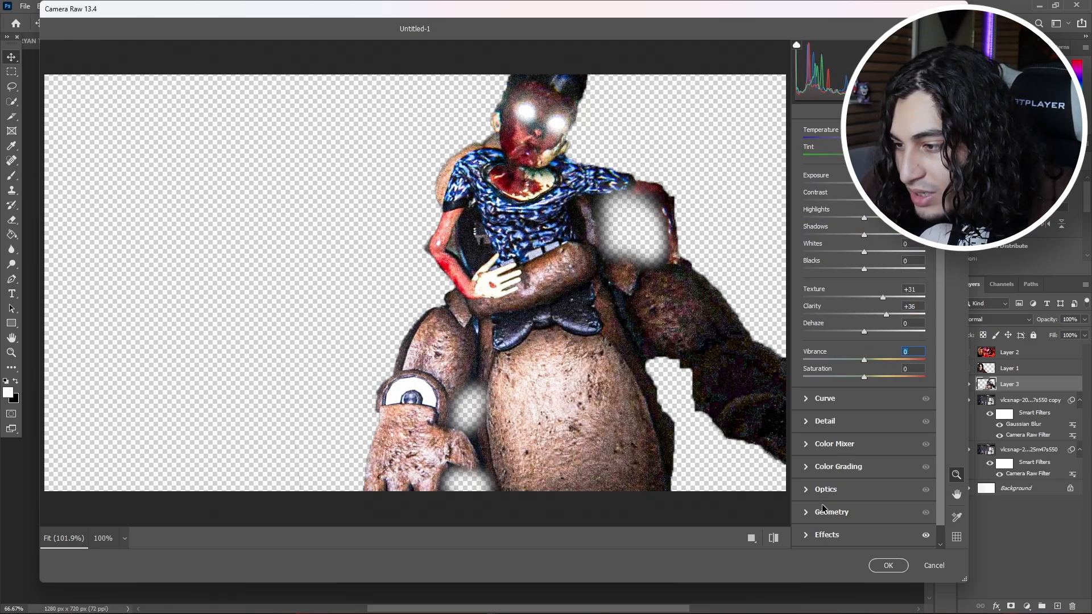
pyautogui.click(806, 534)
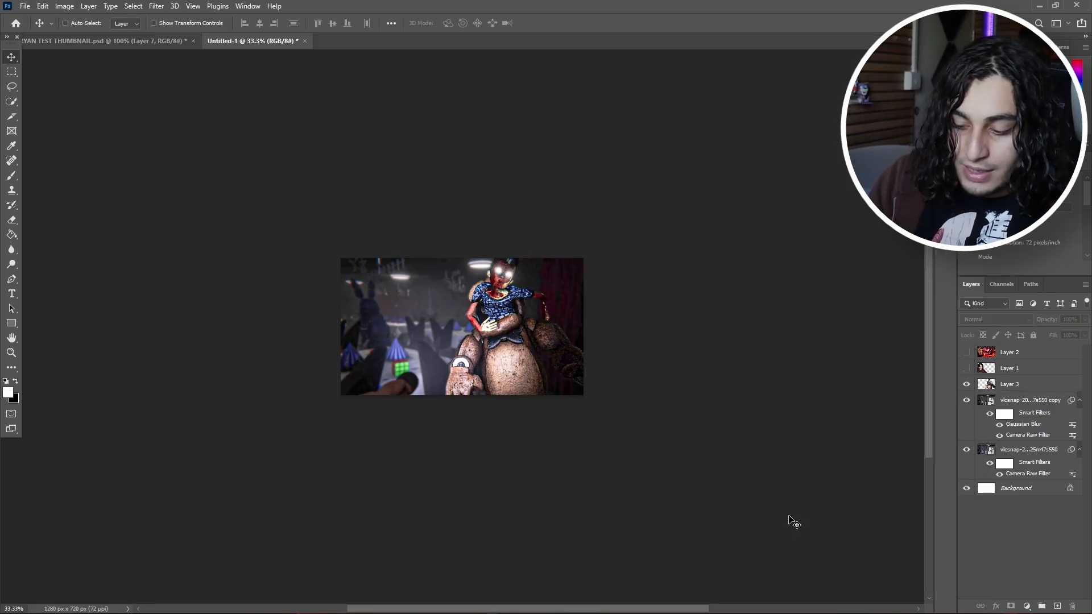
pyautogui.hotkey('ctrl', '+')
# Step: Bring the sparks layer in from the other thumbnail document and place it beneath the animatronic cutout
pyautogui.click(964, 353)
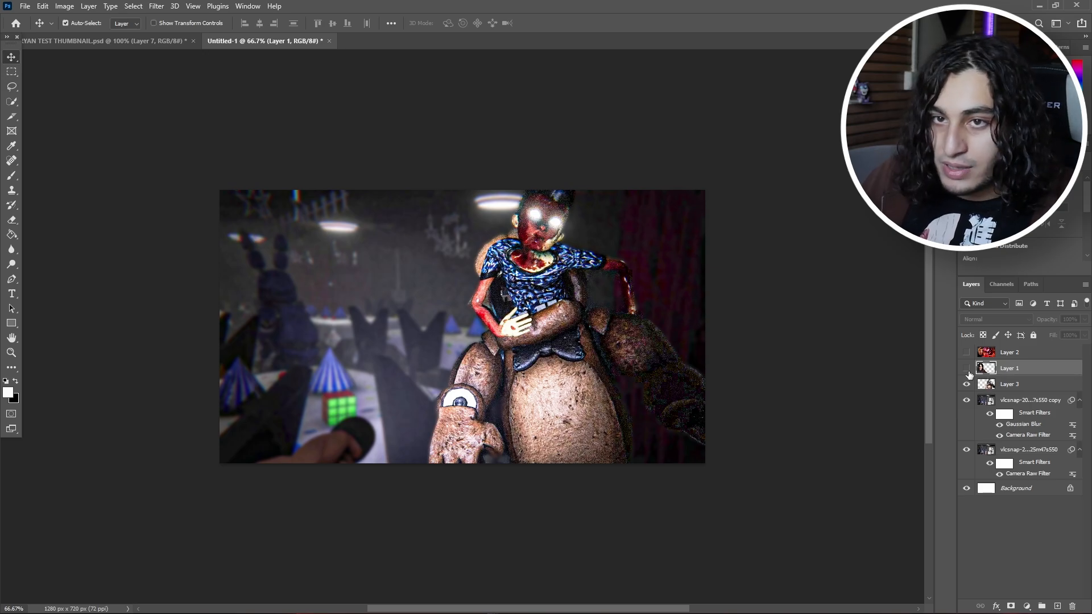
pyautogui.click(104, 41)
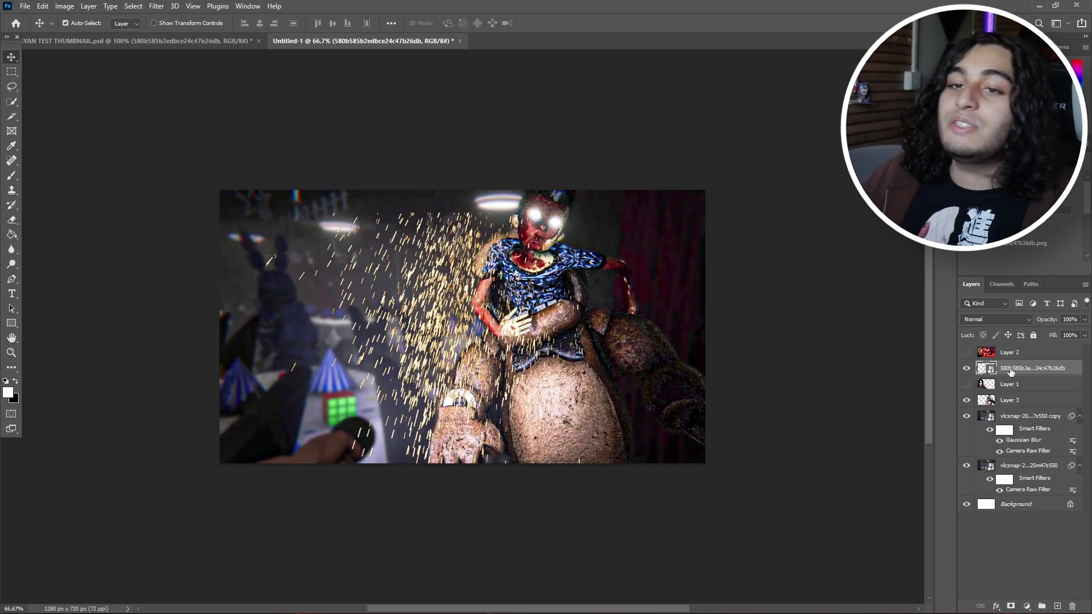
pyautogui.moveTo(1011, 369); pyautogui.dragTo(1002, 409)
pyautogui.moveTo(419, 248); pyautogui.dragTo(440, 231)
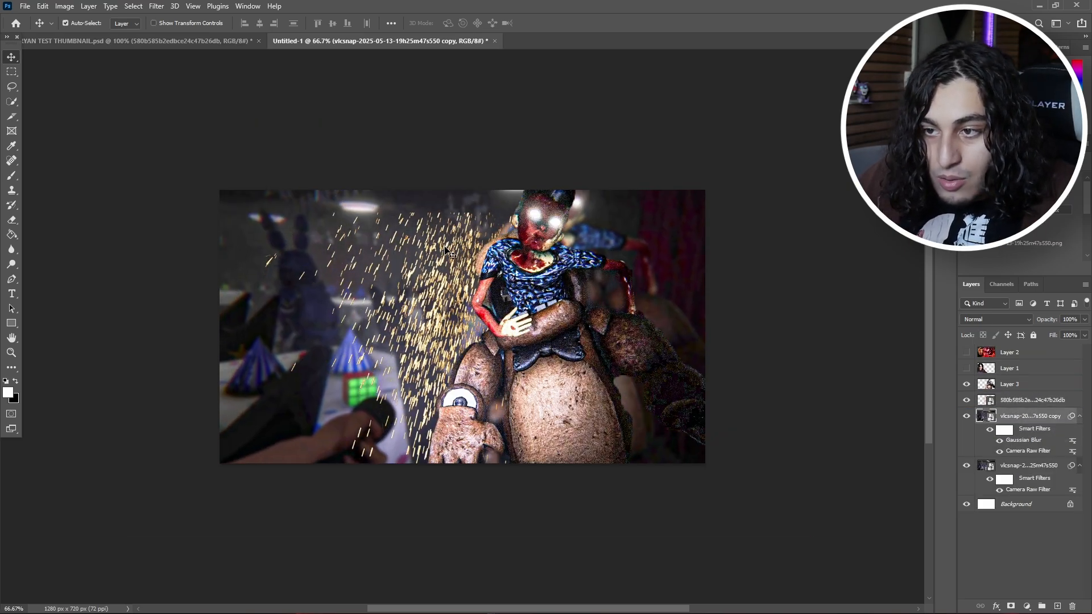
pyautogui.hotkey('ctrl', 'z')
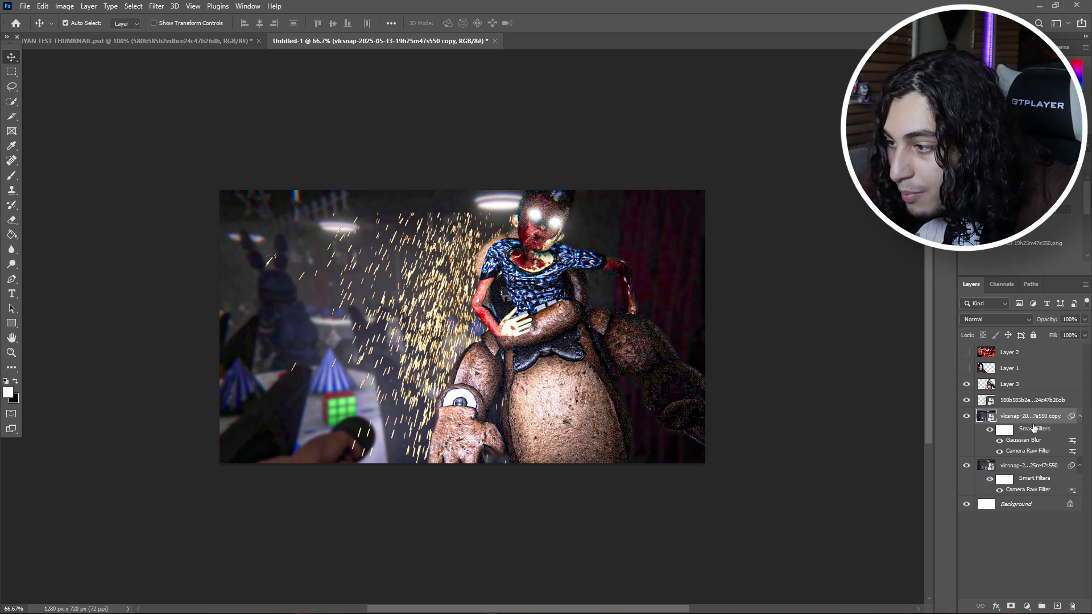
# Step: Duplicate the sparks, rotate the copy to about -154 degrees, scale it to about 39% and place it behind the held figure's outstretched arm
pyautogui.moveTo(1025, 402); pyautogui.dragTo(1025, 401)
pyautogui.moveTo(924, 260); pyautogui.dragTo(925, 240)
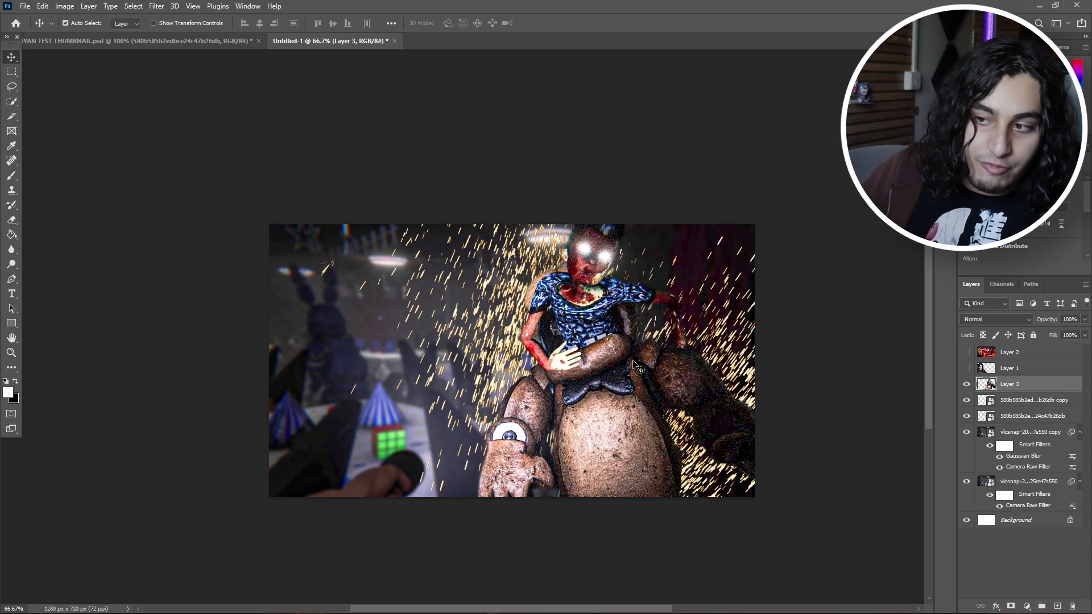
pyautogui.click(727, 316)
pyautogui.hotkey('ctrl', 't')
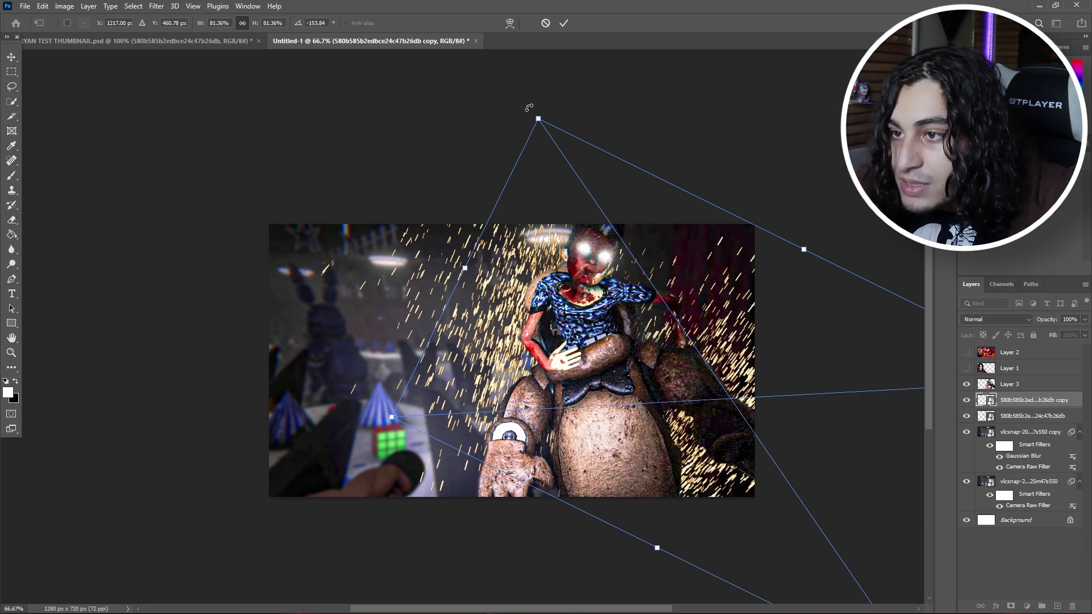
pyautogui.moveTo(537, 117); pyautogui.dragTo(790, 372)
pyautogui.moveTo(828, 484); pyautogui.dragTo(683, 274)
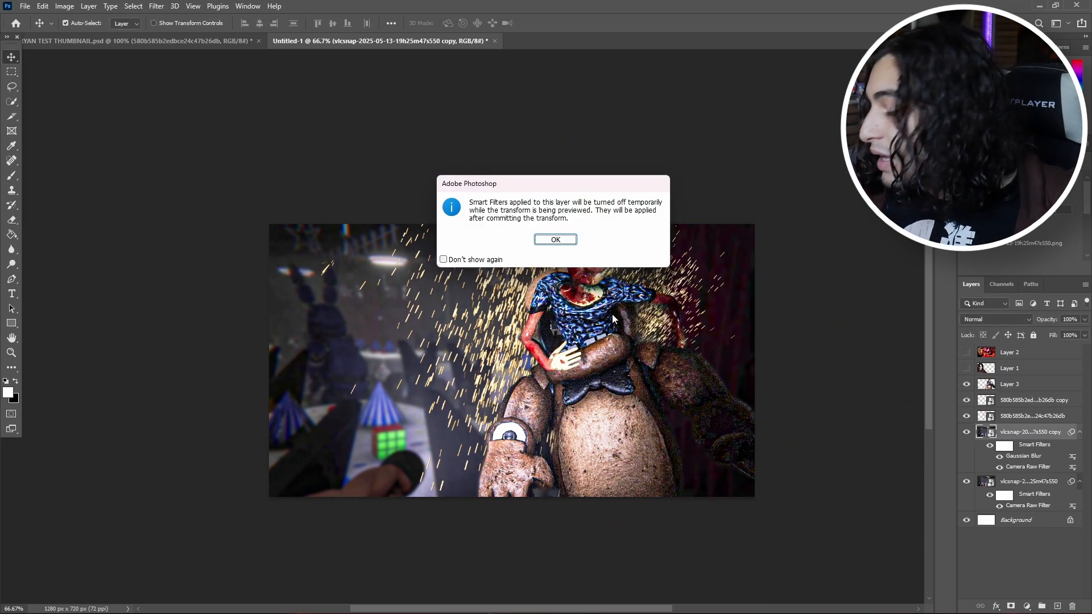
# Step: Transform the original sparks layer so its particles burst lower, around the animatronic's raised hand
pyautogui.click(553, 240)
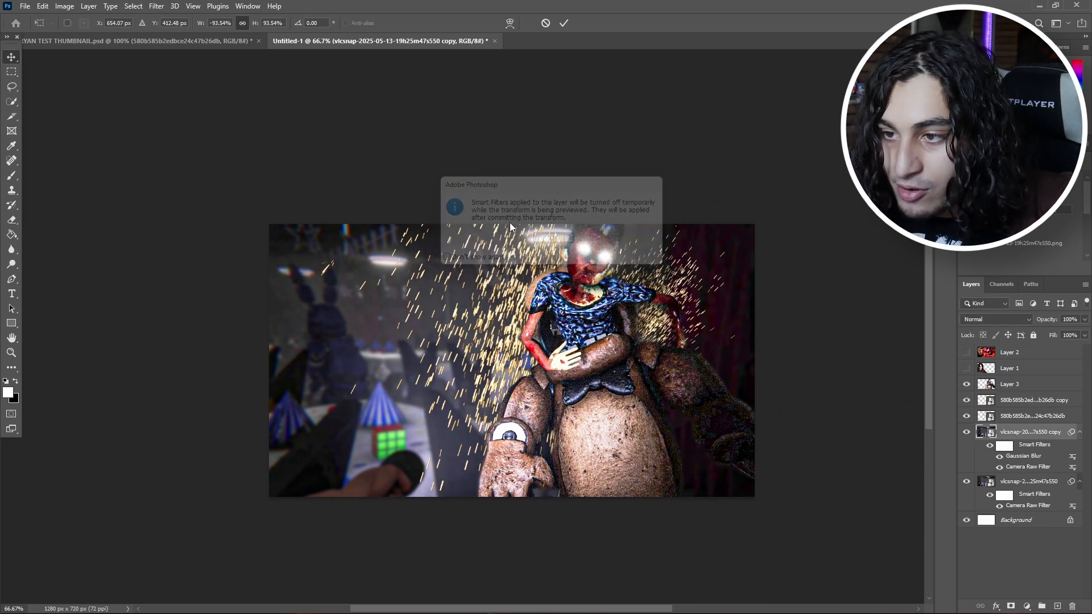
pyautogui.moveTo(244, 209); pyautogui.dragTo(763, 250)
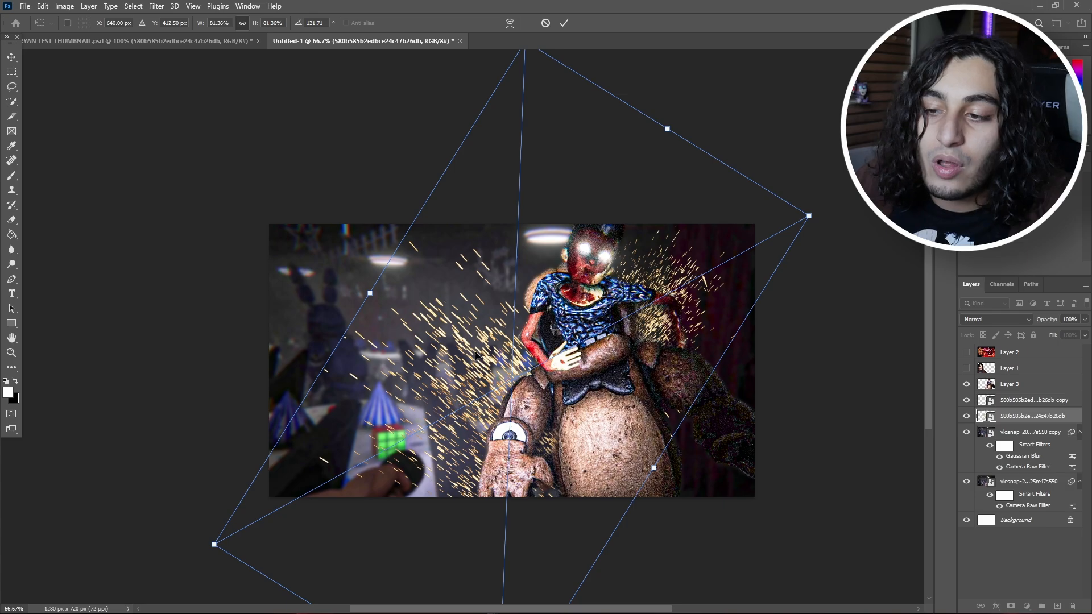
pyautogui.moveTo(480, 360); pyautogui.dragTo(482, 395)
pyautogui.press('Return')
pyautogui.hotkey('ctrl', '-')
pyautogui.hotkey('ctrl', '-')
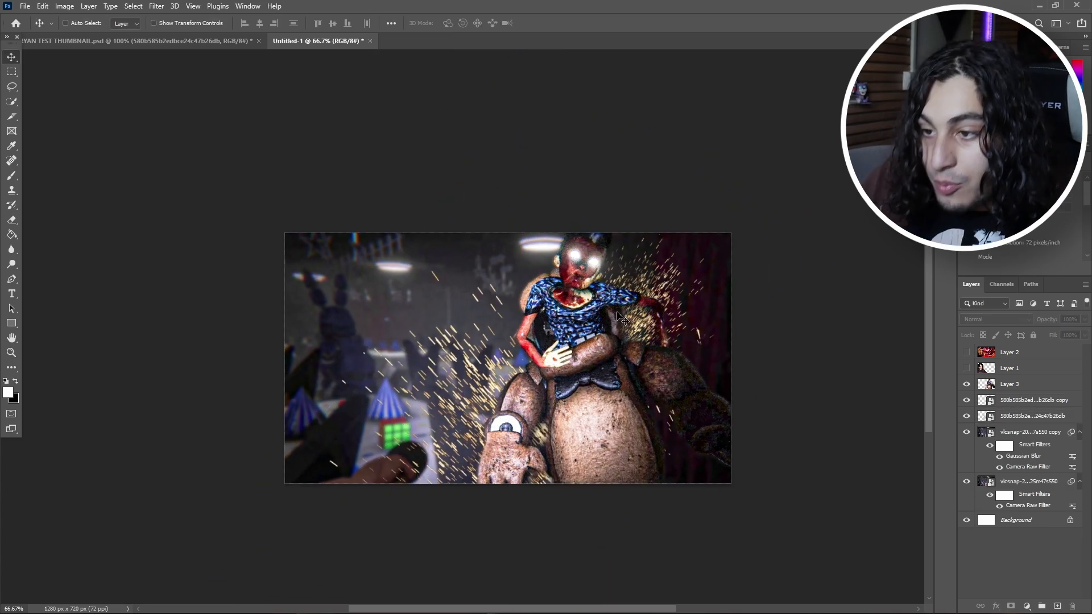
pyautogui.hotkey('ctrl', '-')
pyautogui.hotkey('ctrl', '+')
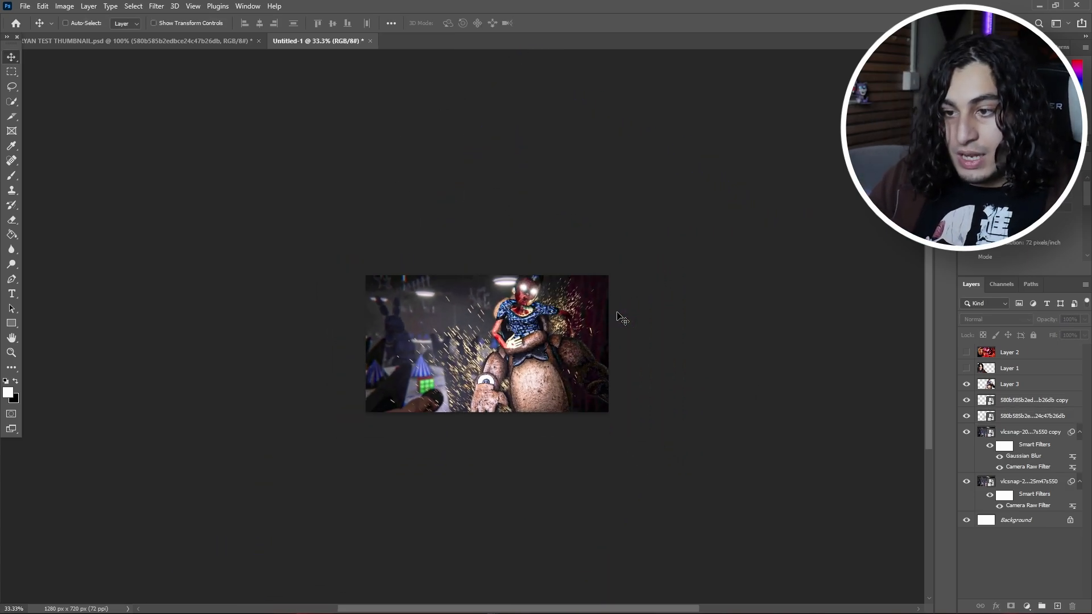
pyautogui.hotkey('ctrl', '+')
# Step: Apply a Camera Raw Filter to the blurred game screenshot, shifting its white balance warmer and toward magenta
pyautogui.click(619, 313)
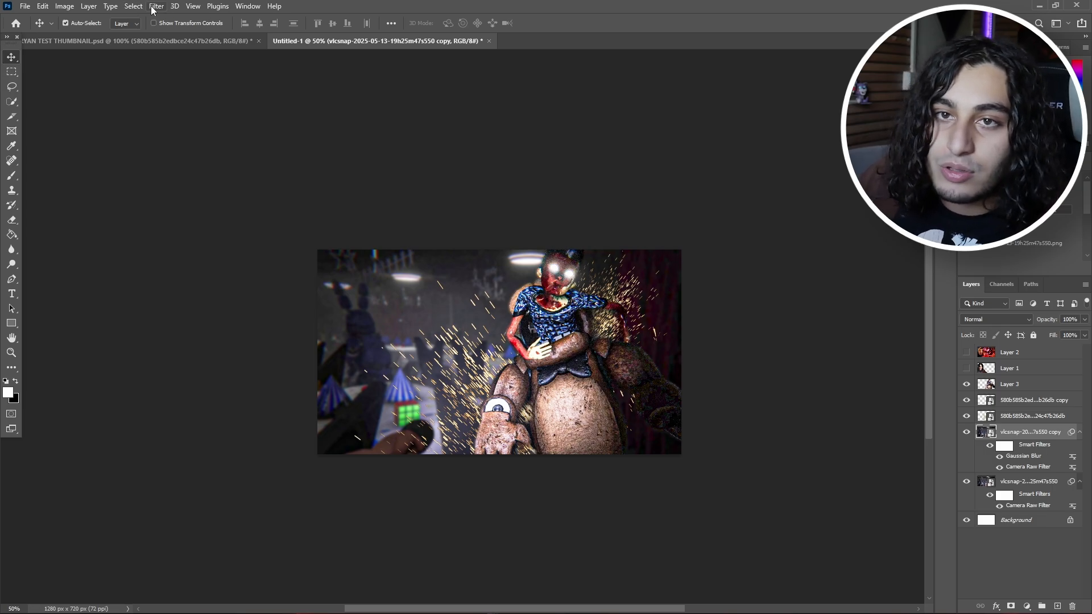
pyautogui.click(152, 8)
pyautogui.click(182, 92)
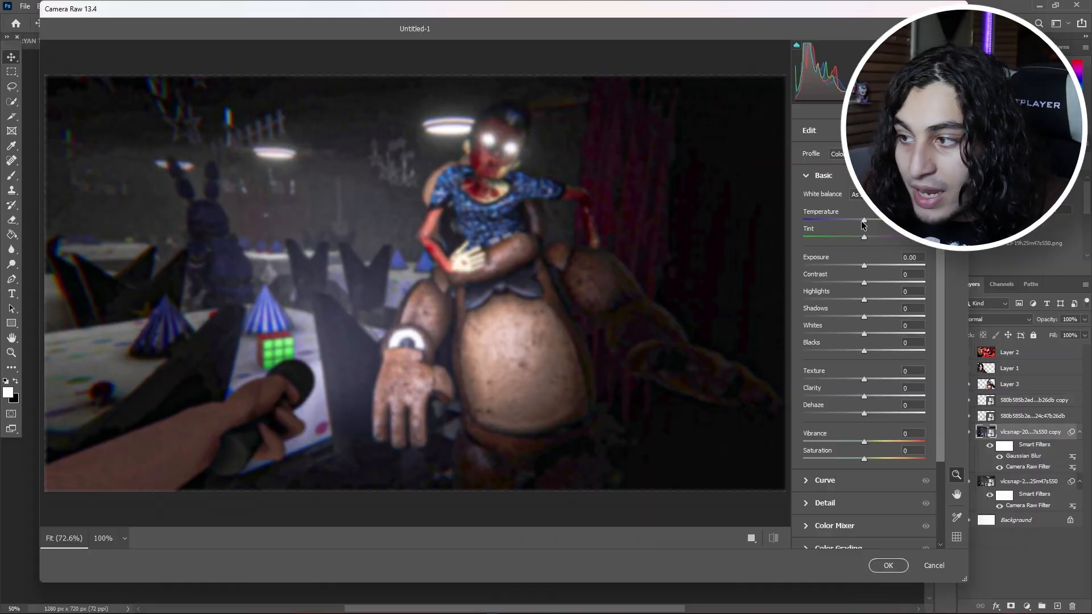
pyautogui.moveTo(894, 236)
pyautogui.mouseDown()
pyautogui.moveTo(875, 236)
pyautogui.moveTo(894, 241)
pyautogui.mouseUp()
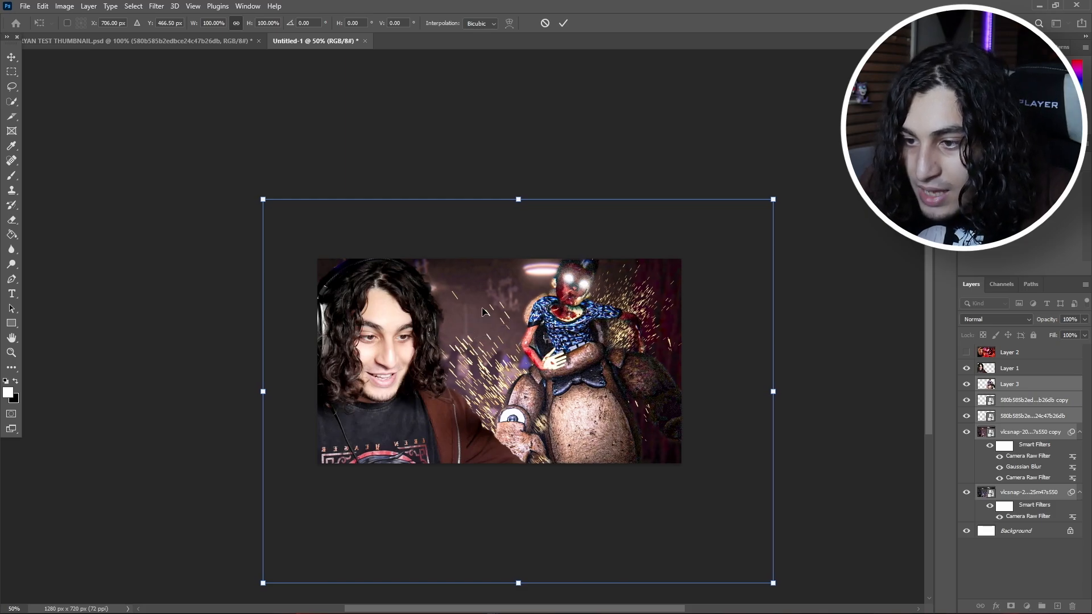
# Step: Flip the animatronic, sparks and game screenshot layers horizontally together and move them right, clear of the person cutout
pyautogui.rightClick(546, 370)
pyautogui.click(563, 360)
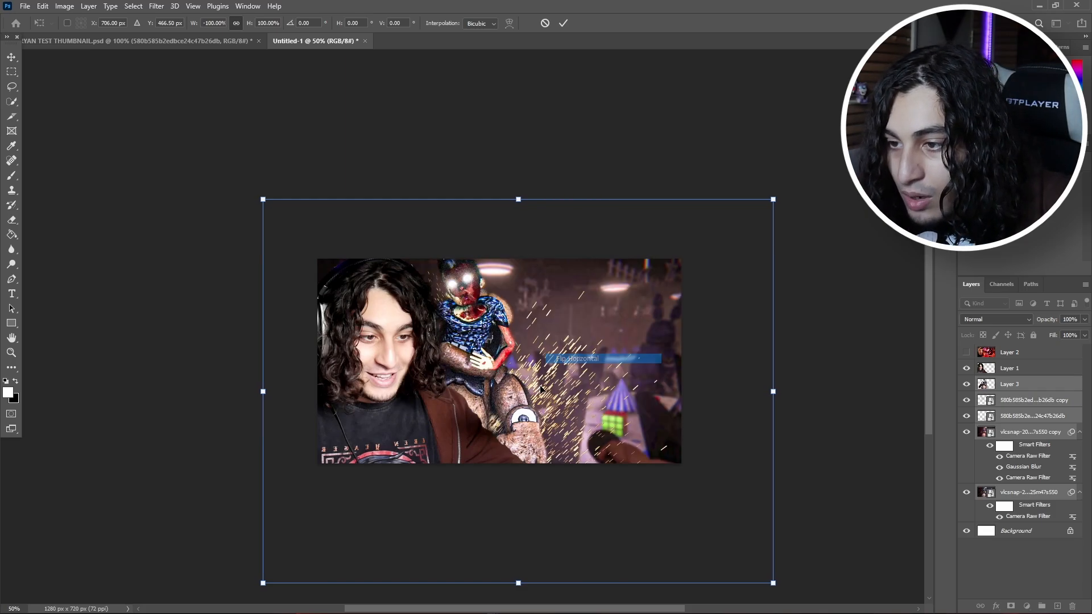
pyautogui.moveTo(493, 405); pyautogui.dragTo(596, 405)
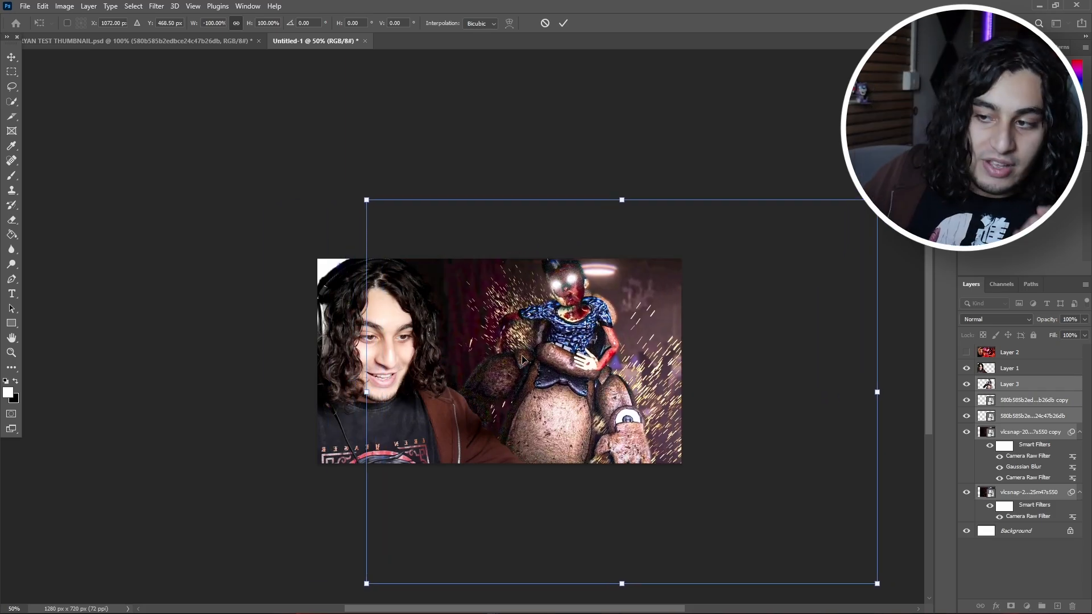
pyautogui.click(563, 23)
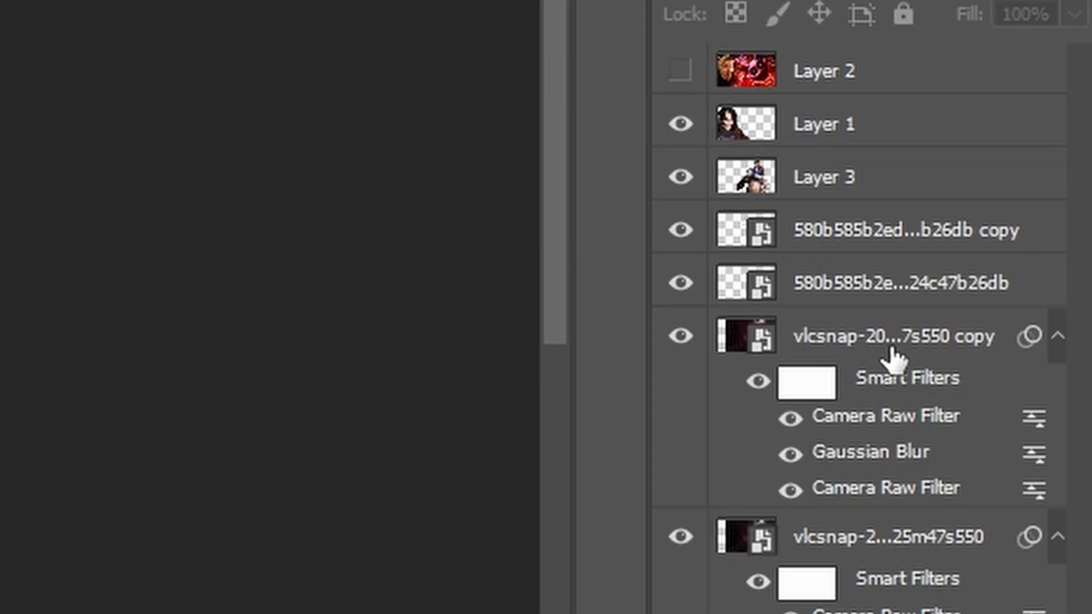
# Step: Duplicate the blurred game screenshot and reposition the lower copy to fill the white gap in the canvas's upper-left corner
pyautogui.moveTo(901, 353); pyautogui.dragTo(900, 334)
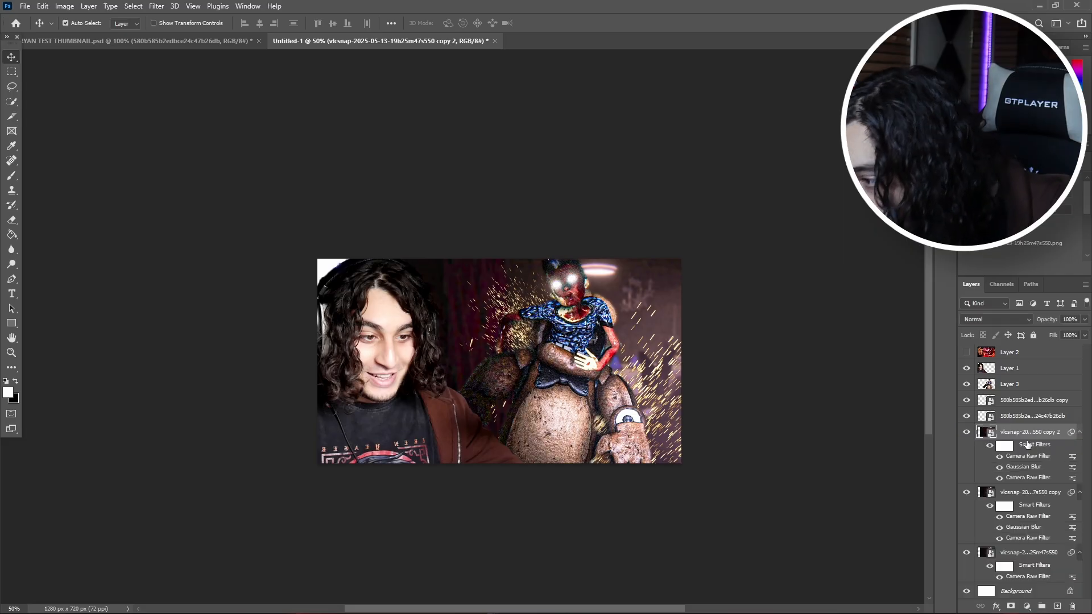
pyautogui.click(1018, 494)
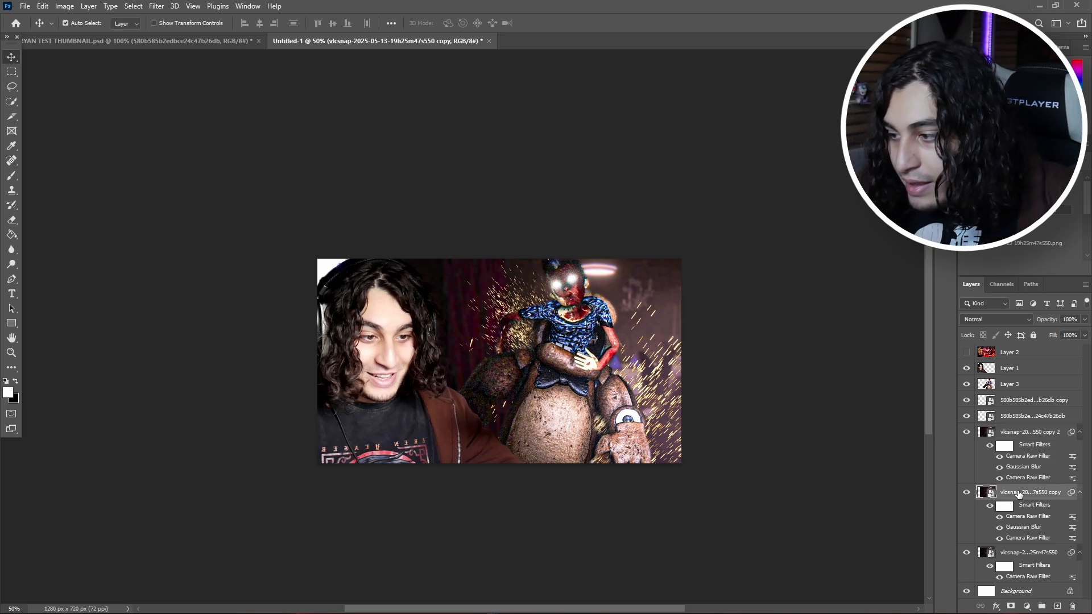
pyautogui.hotkey('ctrl', 't')
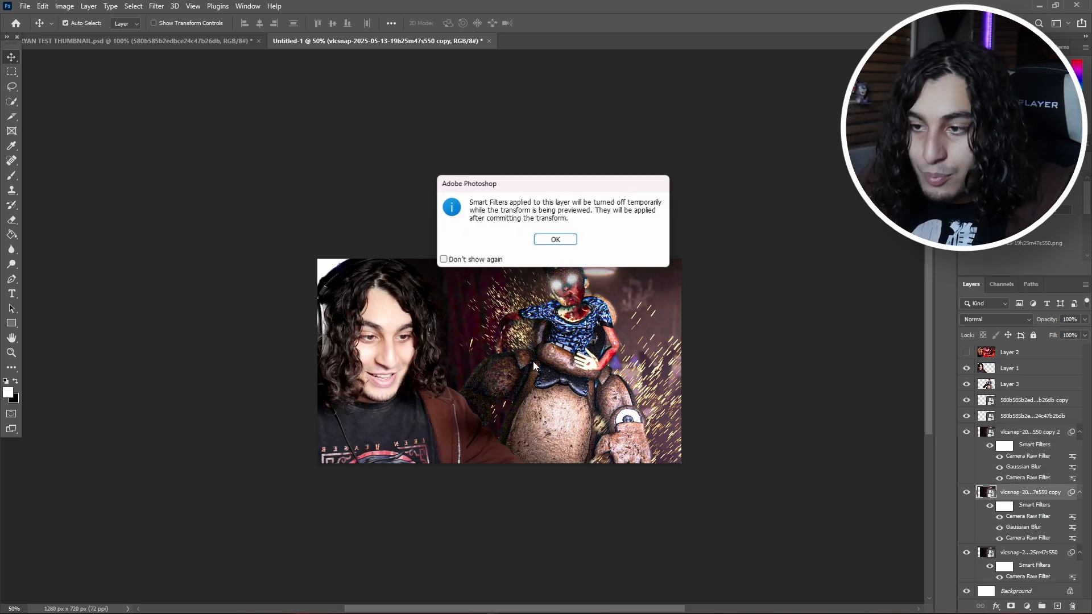
pyautogui.click(556, 239)
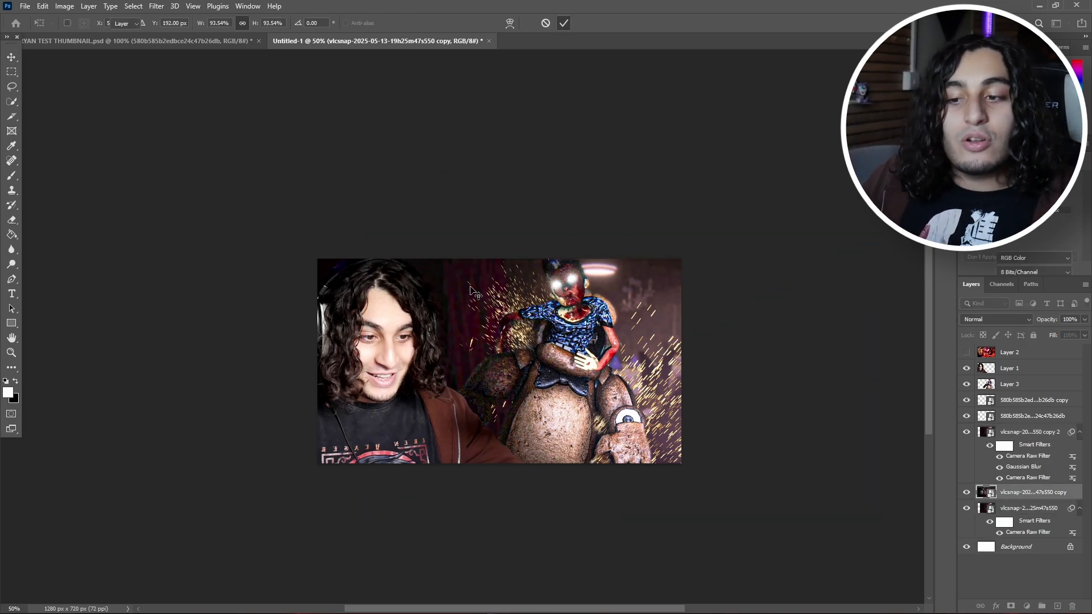
pyautogui.press('Return')
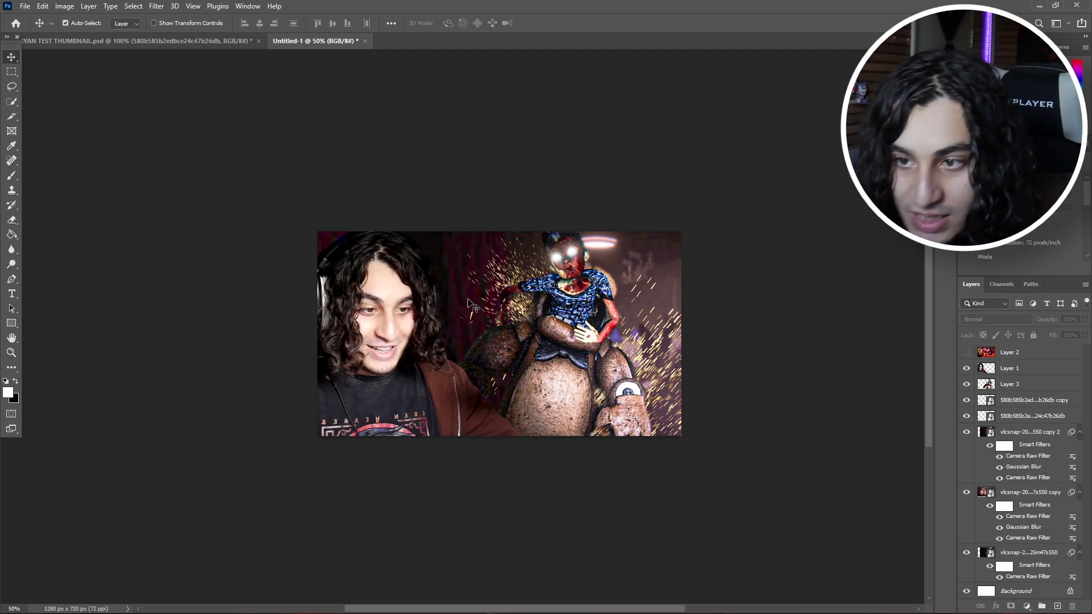
# Step: Bring the fog layer in from the other thumbnail document and place it over the lower right of the composition
pyautogui.hotkey('ctrl', 'Tab')
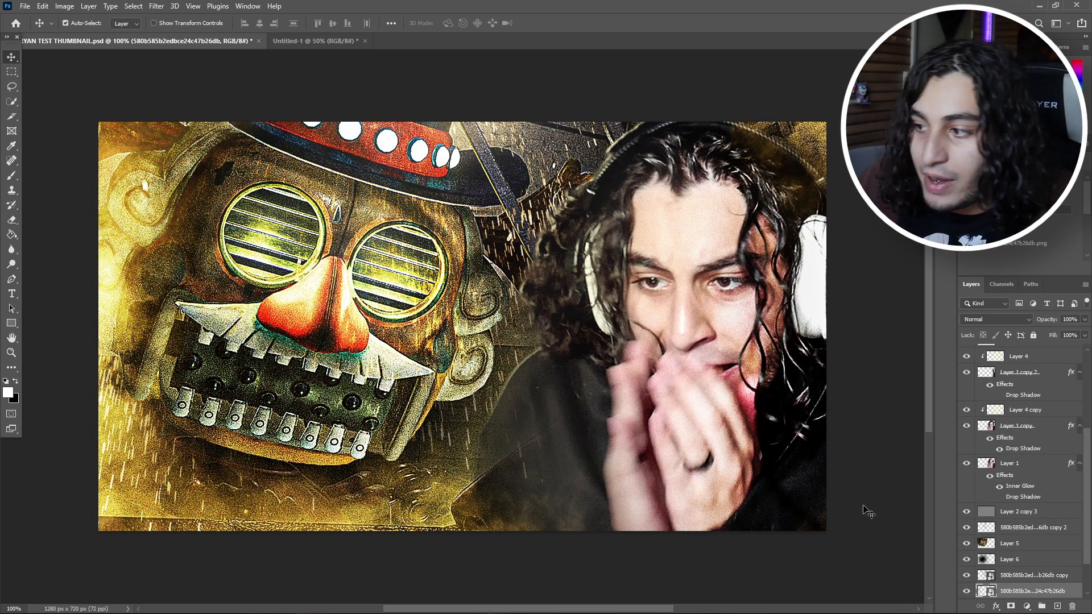
pyautogui.scroll(-1, 969, 440)
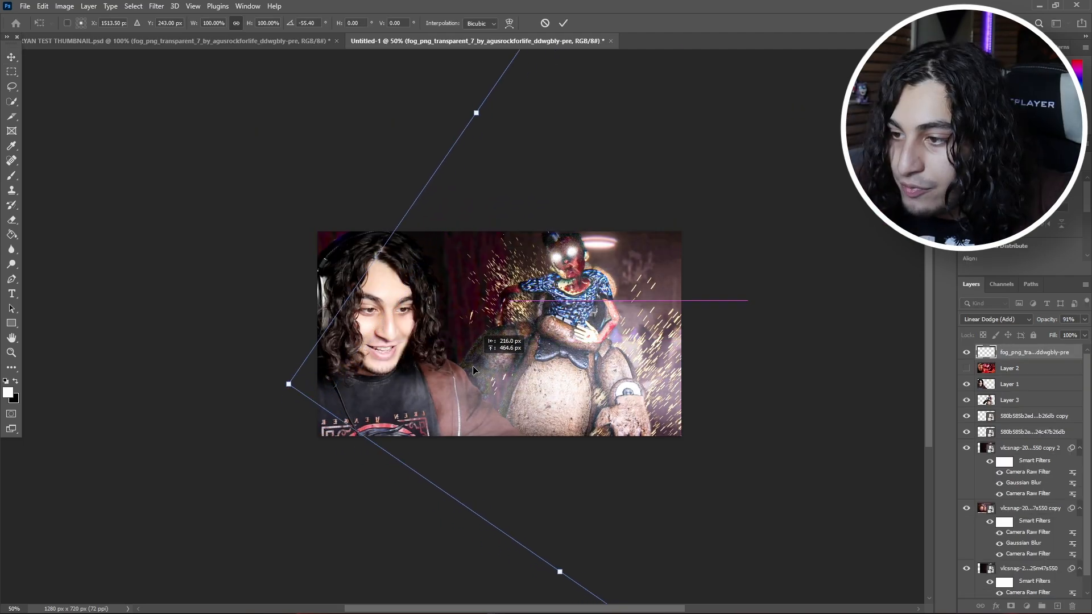
pyautogui.moveTo(473, 366); pyautogui.dragTo(512, 421)
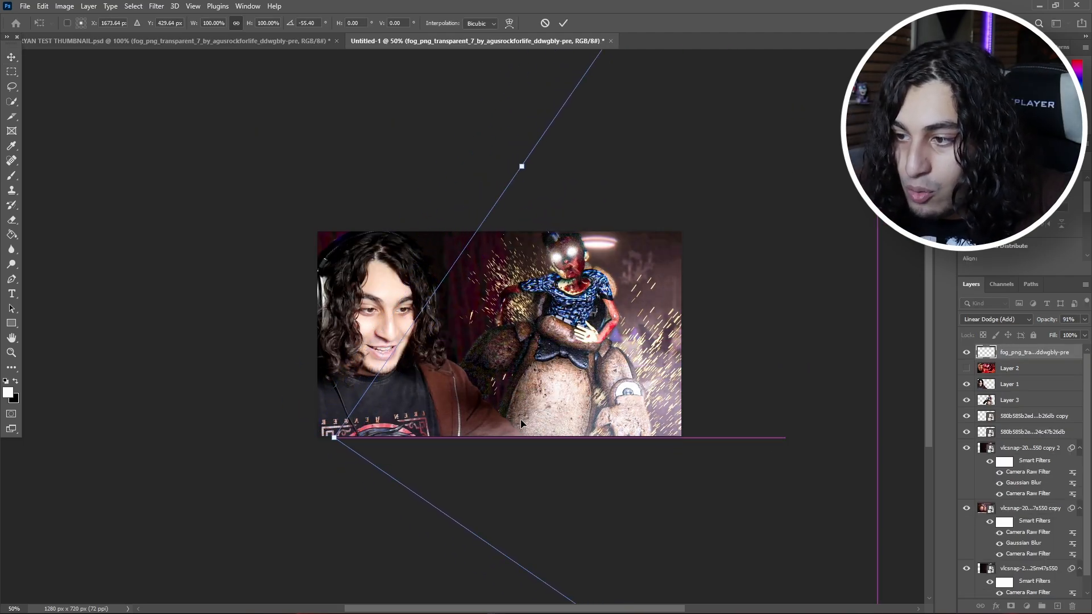
pyautogui.press('Return')
pyautogui.scroll(-1, 1029, 400)
pyautogui.scroll(1, 1020, 393)
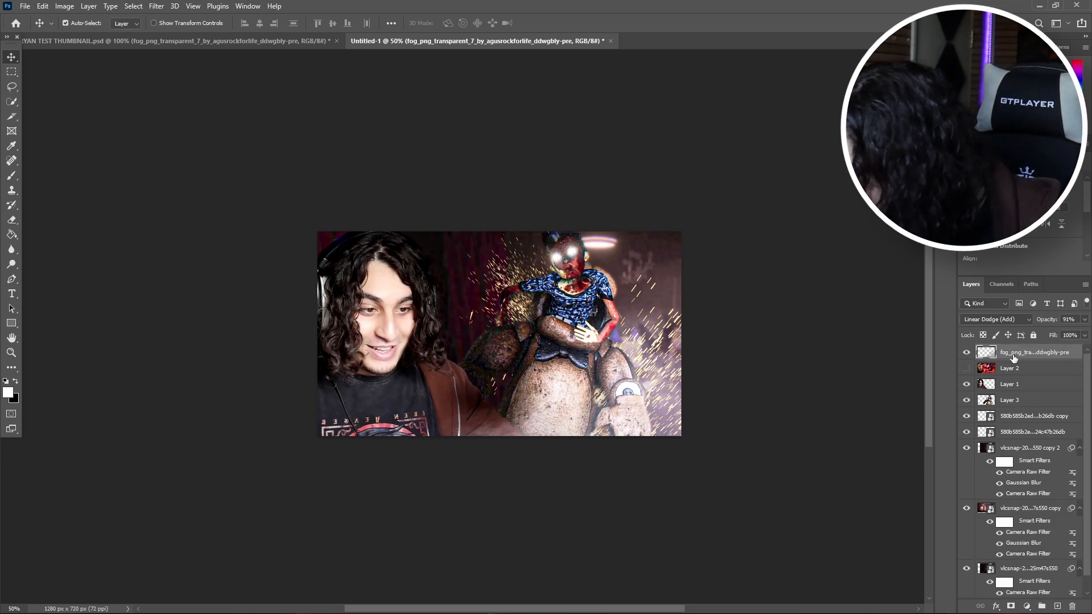
pyautogui.scroll(-1, 1033, 441)
pyautogui.scroll(1, 1021, 466)
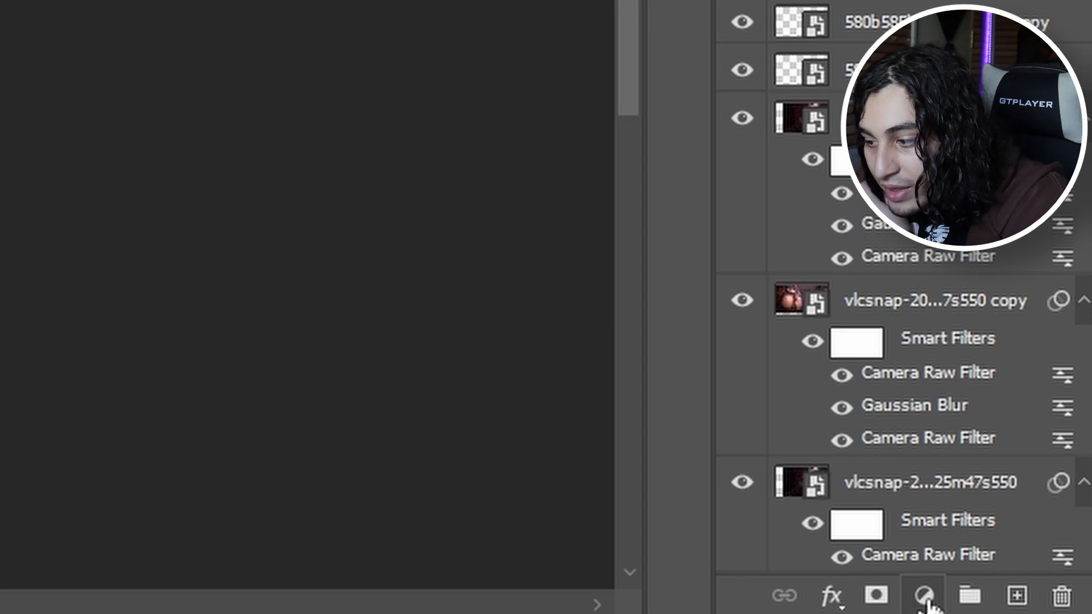
# Step: Add a Hue/Saturation adjustment clipped to the fog layer, with hue +141 and saturation +100 to tint it red
pyautogui.click(1027, 607)
pyautogui.click(1033, 499)
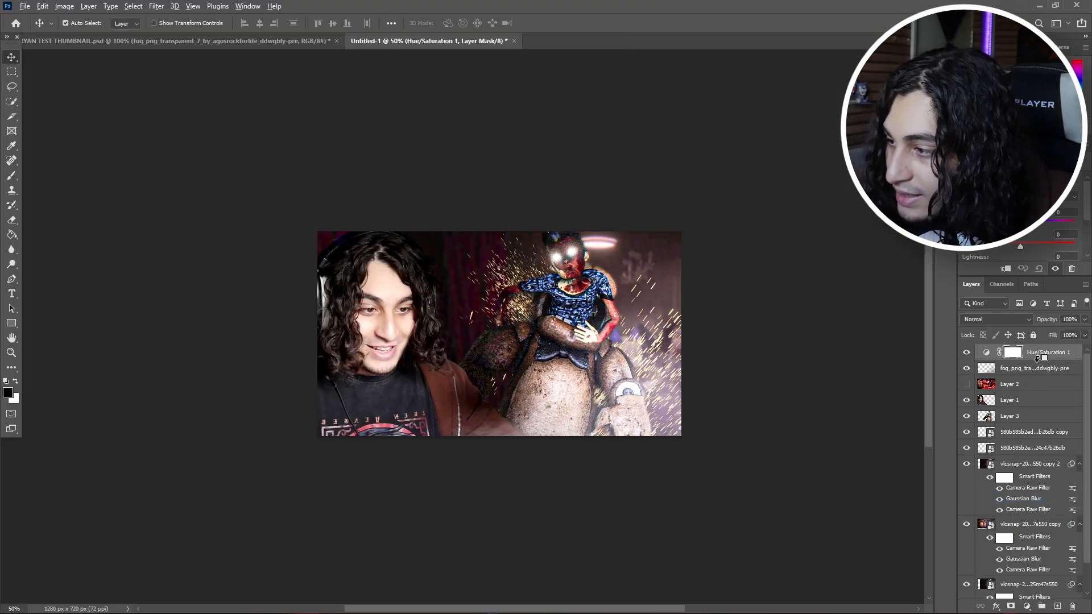
pyautogui.keyDown('alt'); pyautogui.click(1036, 359); pyautogui.keyUp('alt')
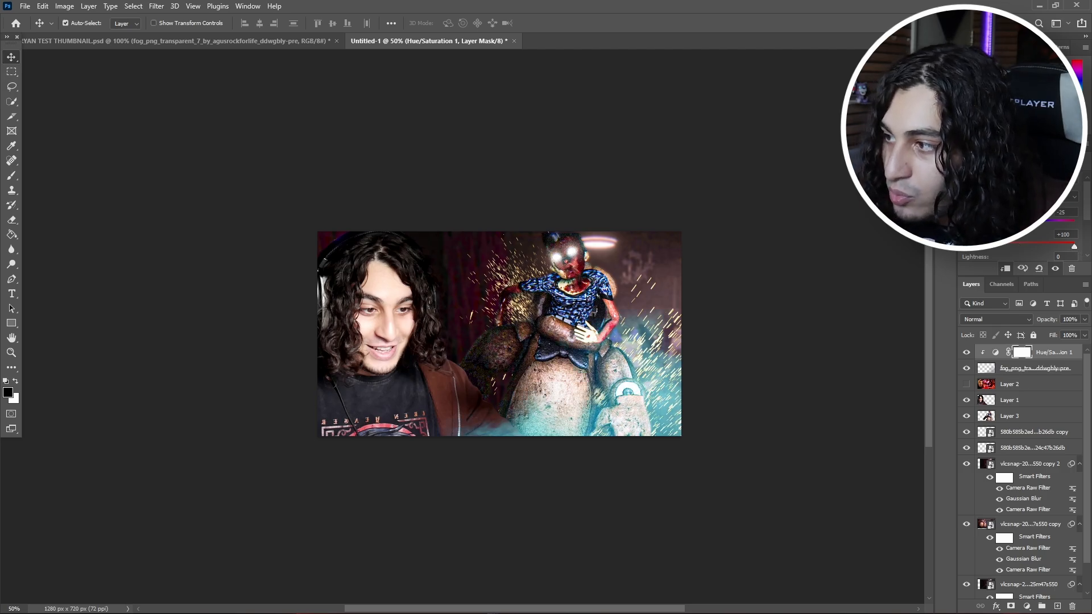
pyautogui.moveTo(1010, 223); pyautogui.dragTo(1067, 223)
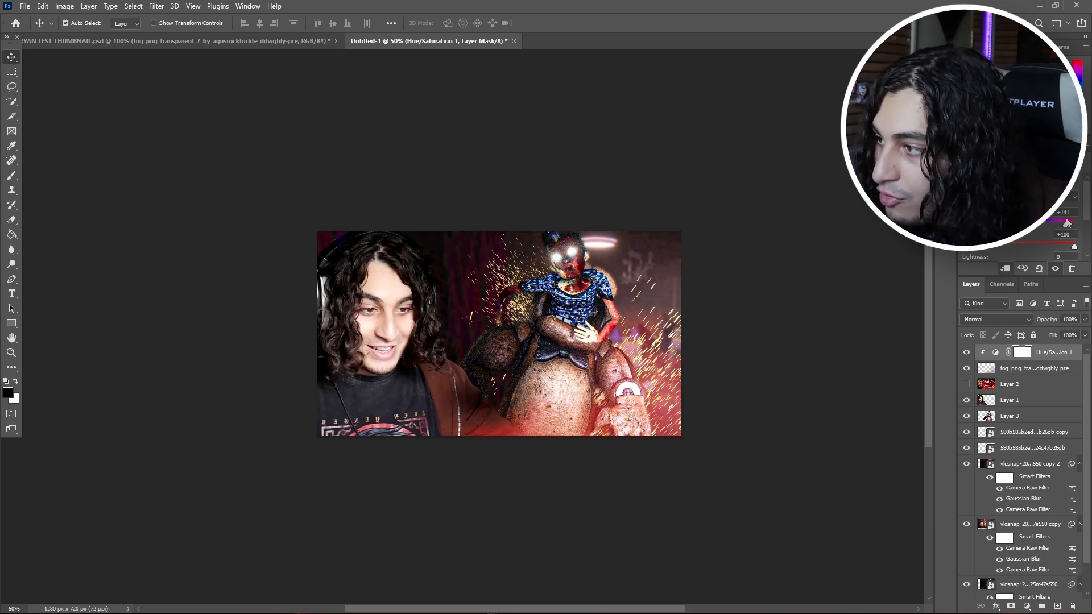
pyautogui.click(876, 237)
# Step: Duplicate the fog with its clipped Hue/Saturation adjustment and place the copy behind the animatronic, above the sparks, covering the upper-right background in Linear Dodge (Add)
pyautogui.click(1041, 375)
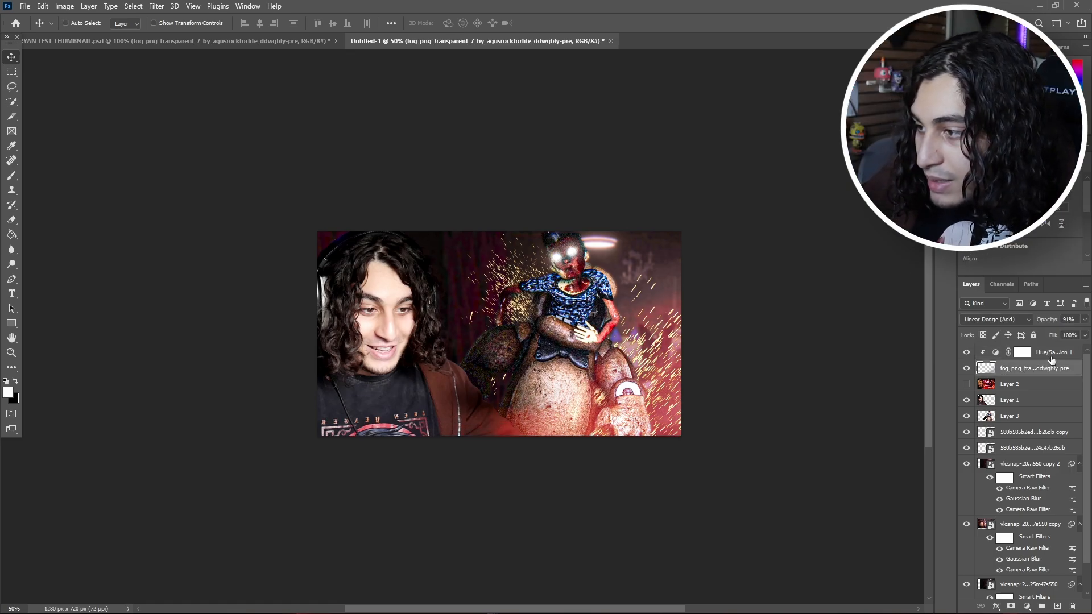
pyautogui.click(1050, 358)
pyautogui.scroll(-1, 1005, 423)
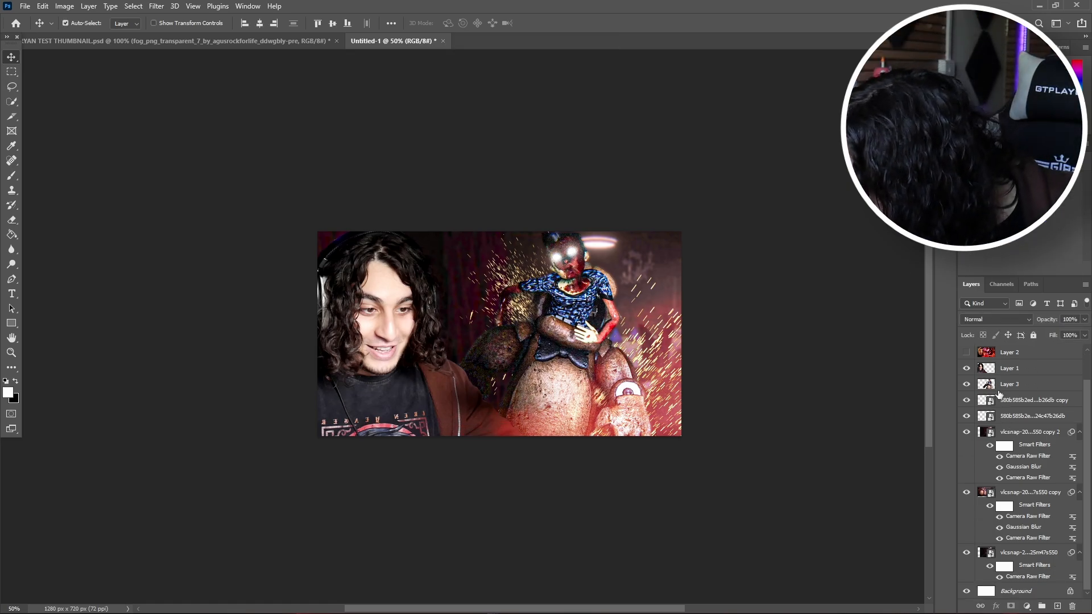
pyautogui.click(1034, 496)
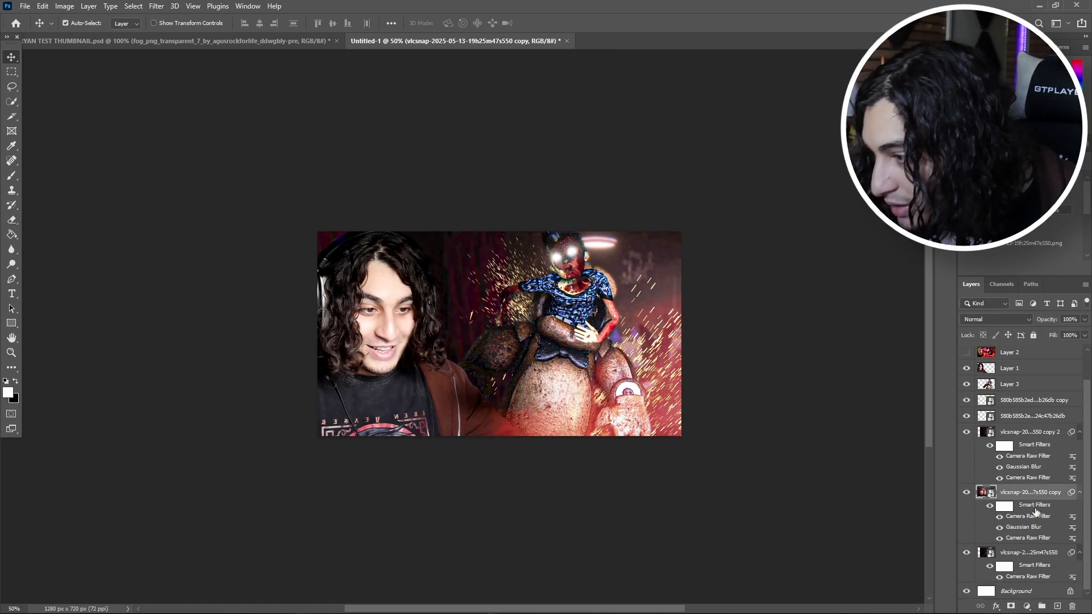
pyautogui.click(1033, 555)
pyautogui.hotkey('ctrl', 'v')
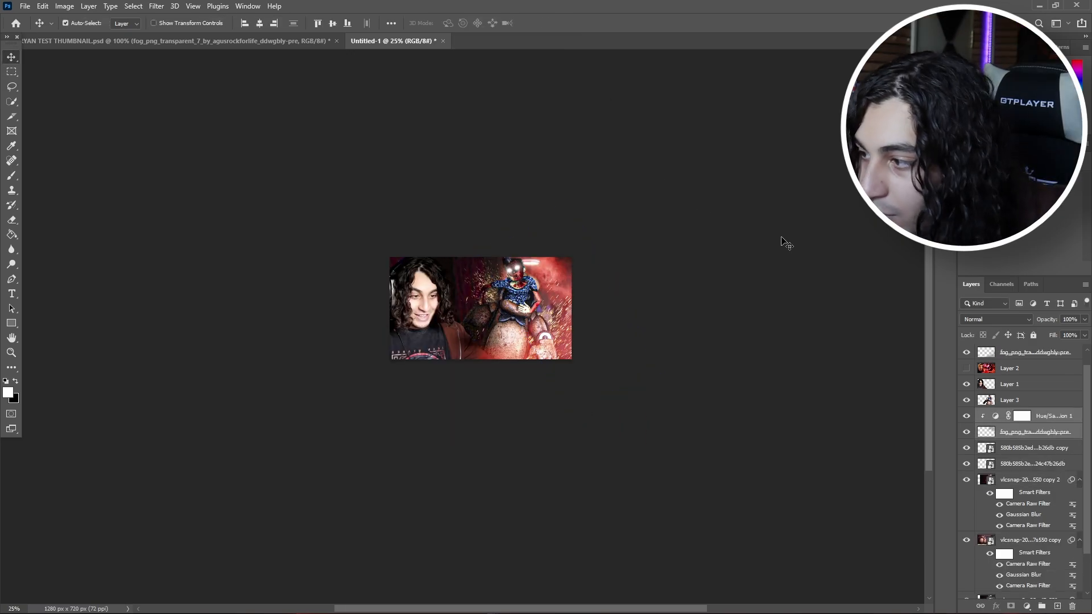
pyautogui.click(1023, 431)
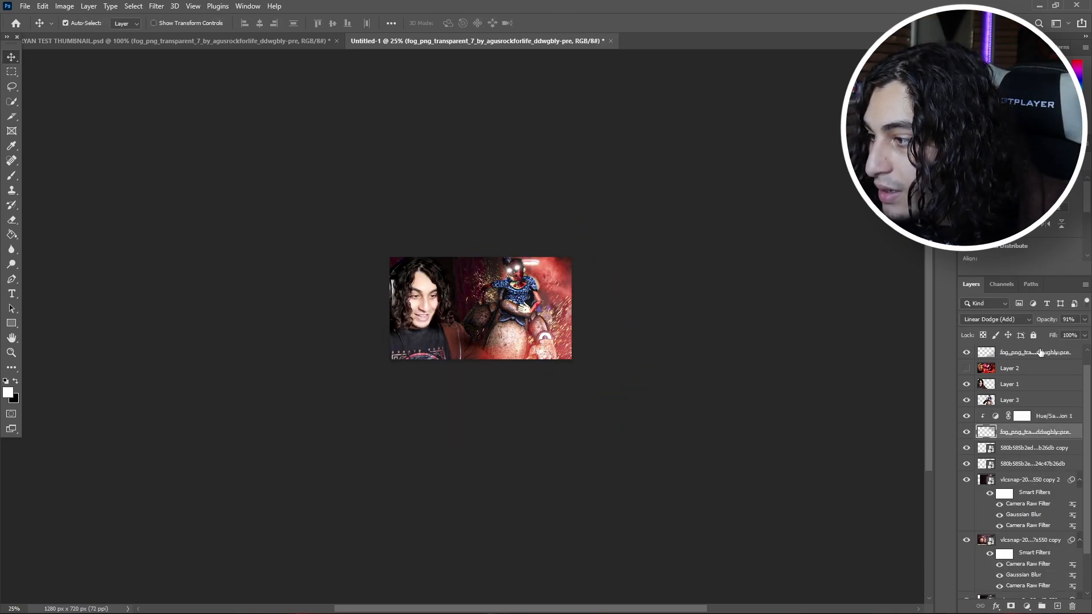
pyautogui.click(1000, 320)
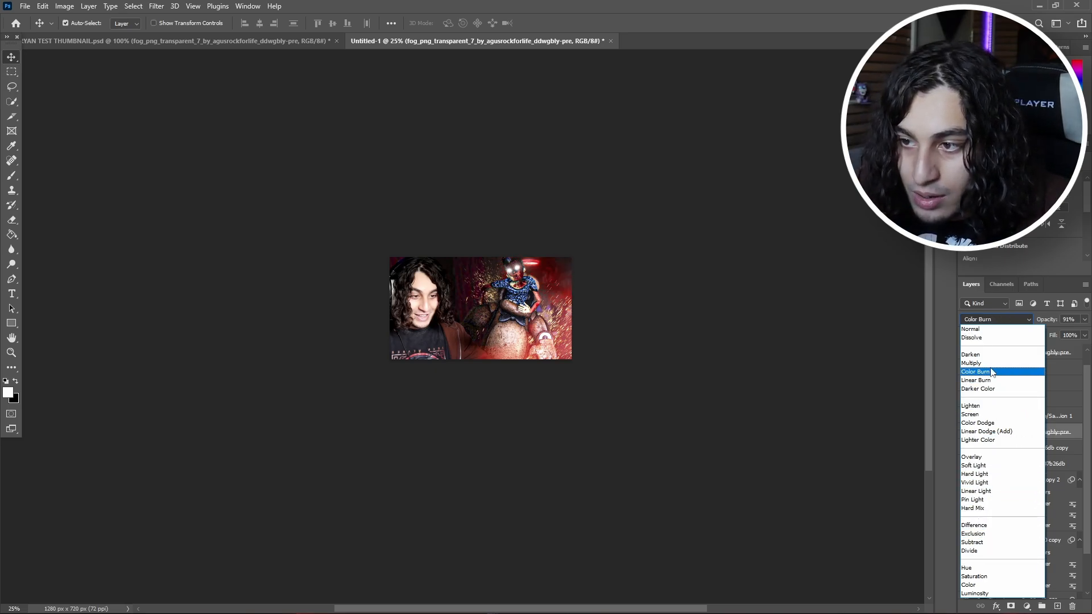
pyautogui.click(662, 321)
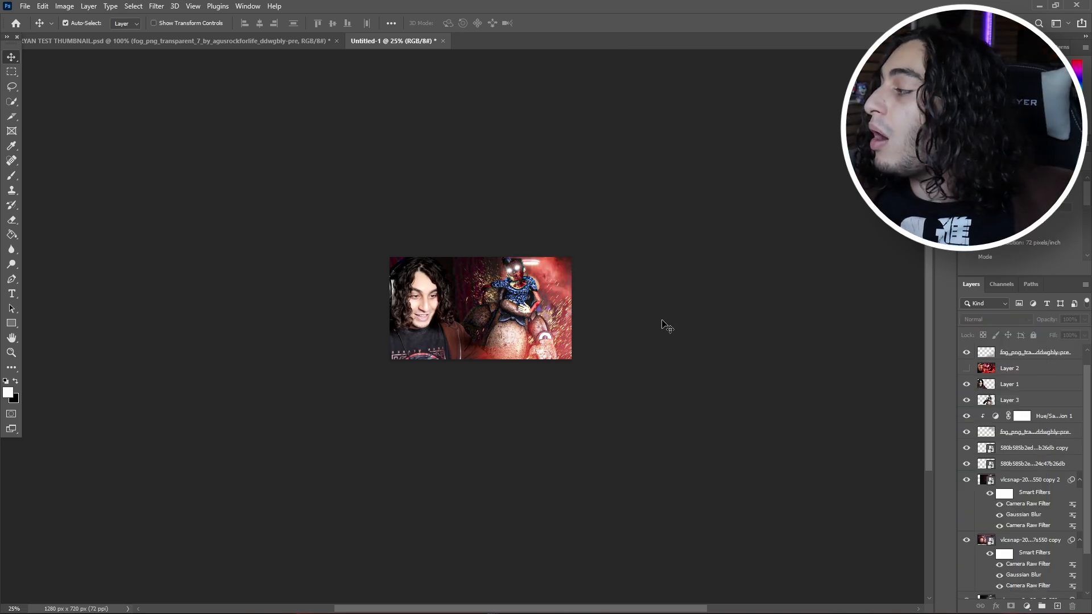
# Step: Move the red reference thumbnail layer above all other layers, show it to compare with the composition, and hide it again
pyautogui.moveTo(986, 373); pyautogui.dragTo(984, 346)
pyautogui.click(967, 353)
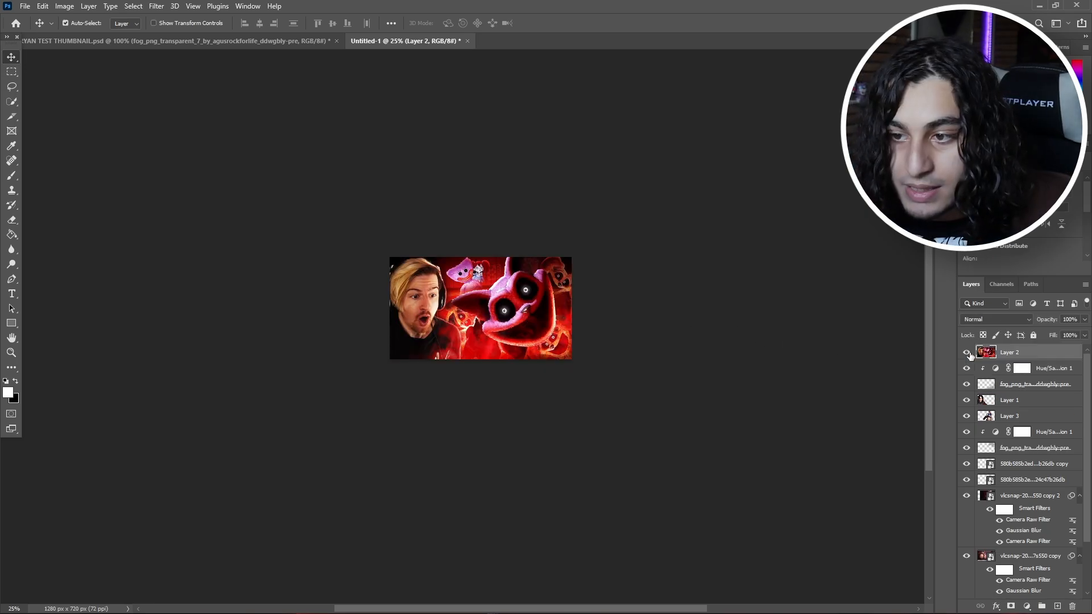
pyautogui.click(967, 353)
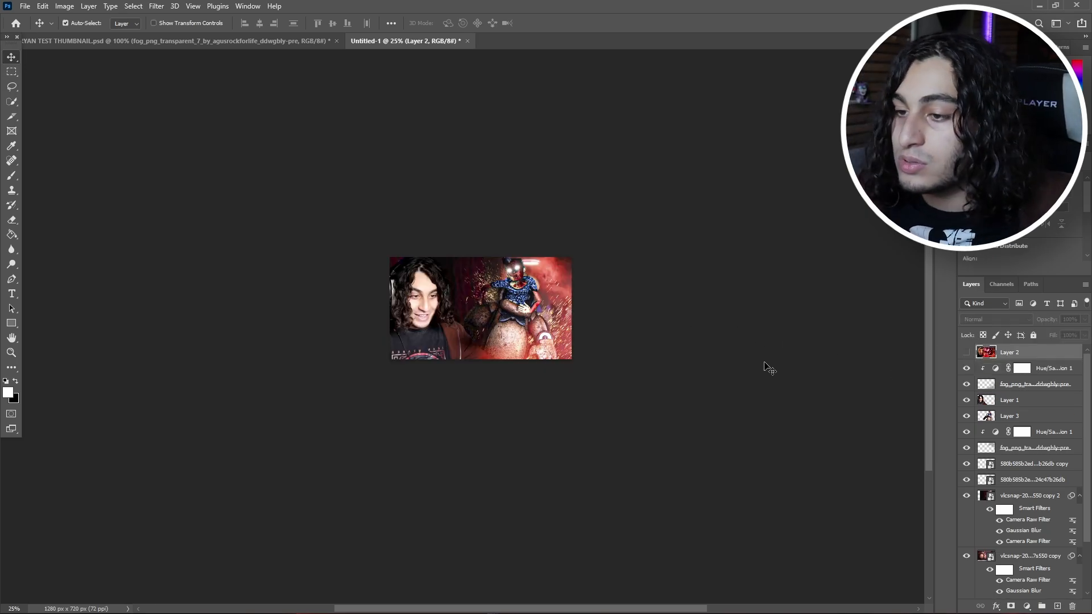
pyautogui.click(839, 400)
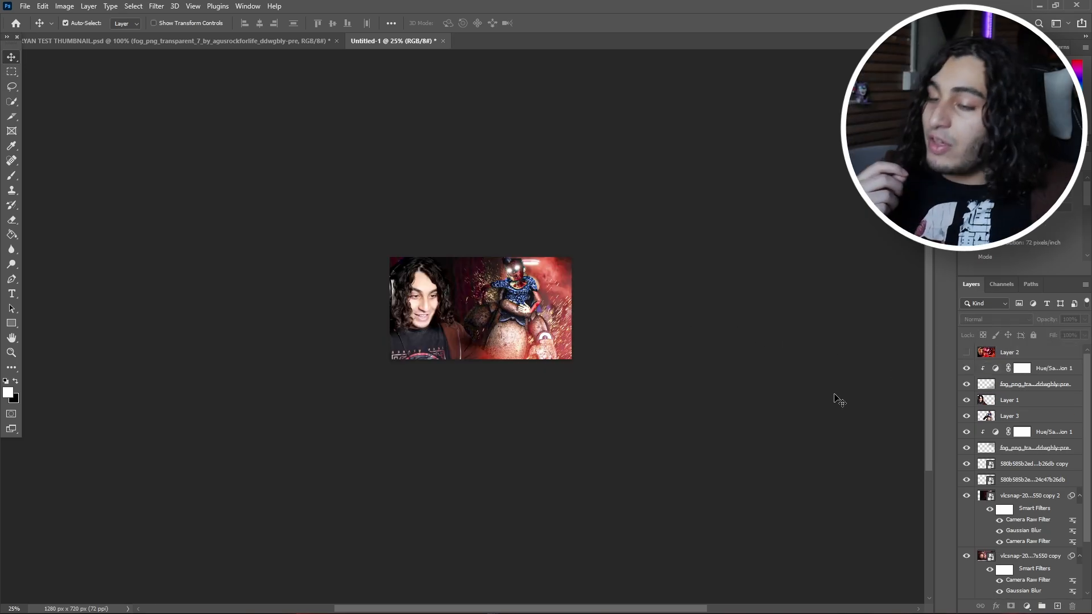
# Step: Paint a white glow over the ceiling light on a new layer with a soft 600 px brush, and place that layer below the animatronic
pyautogui.click(1038, 356)
pyautogui.click(1048, 370)
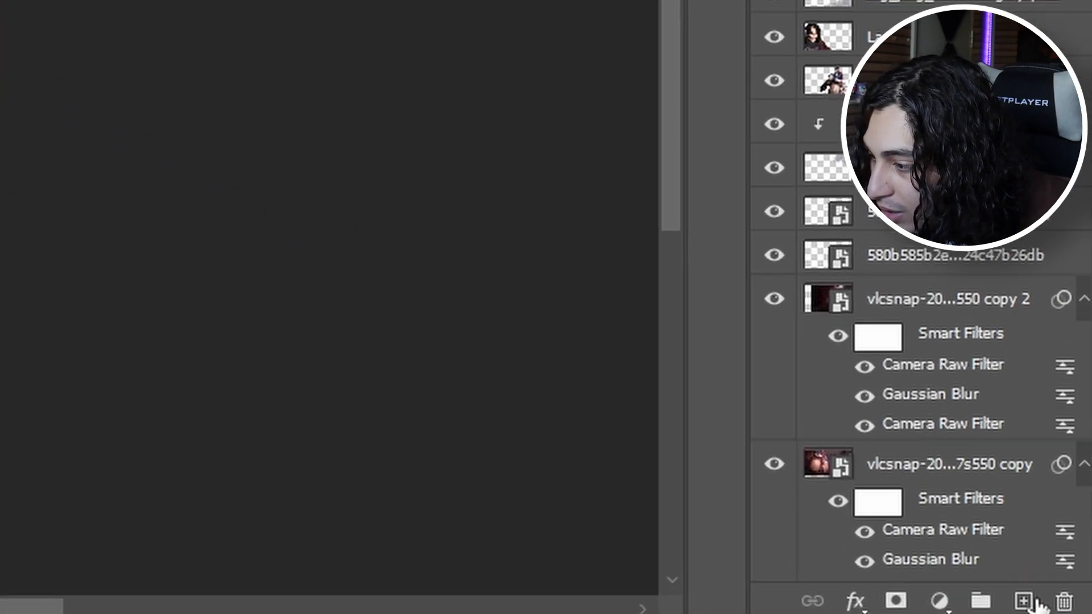
pyautogui.click(1023, 602)
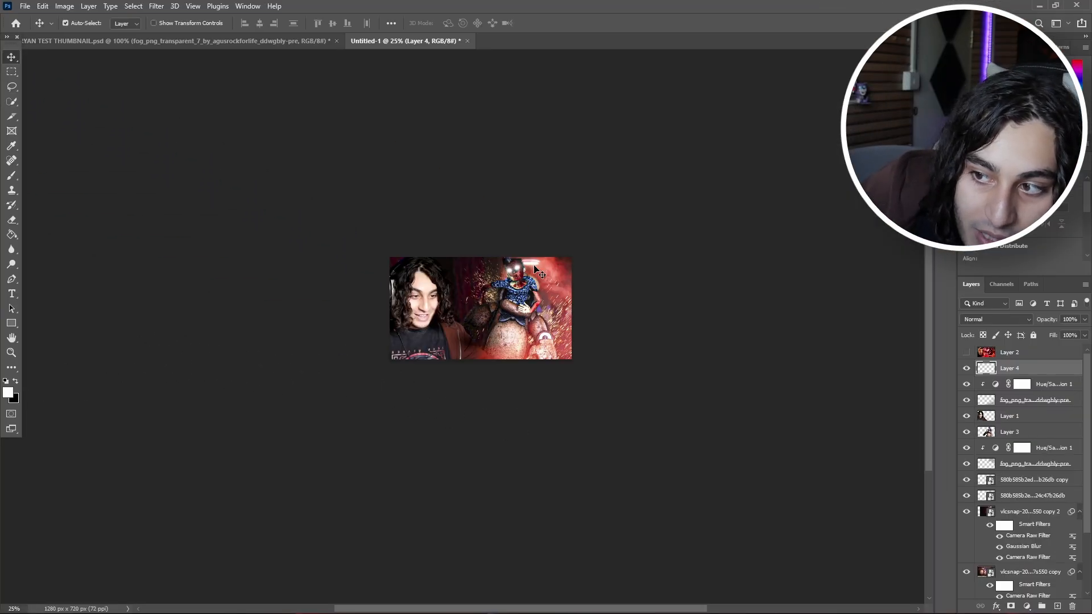
pyautogui.press('b')
pyautogui.rightClick(72, 83)
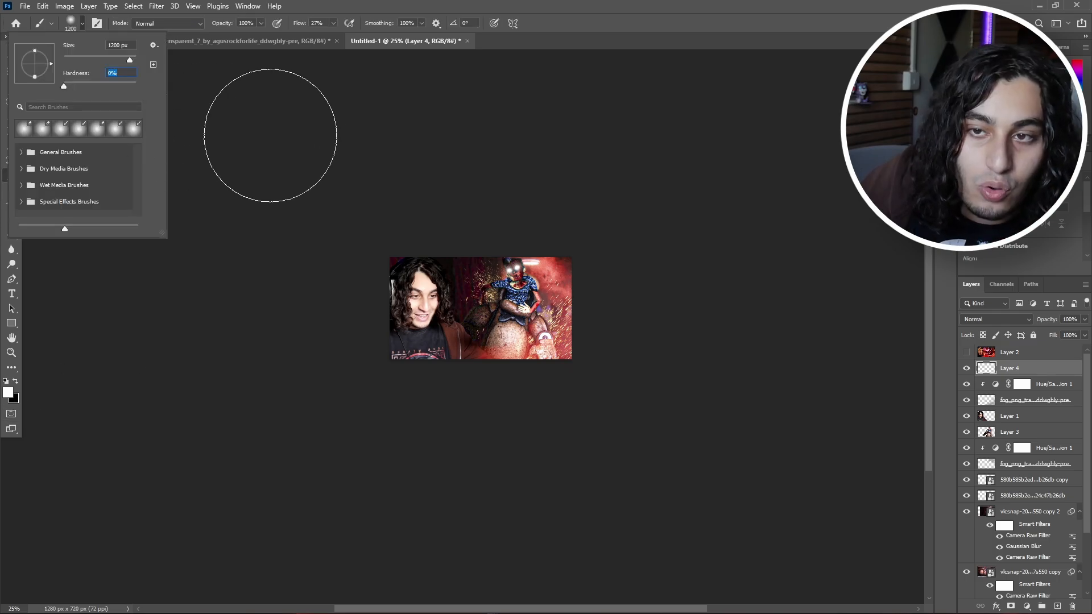
pyautogui.click(283, 140)
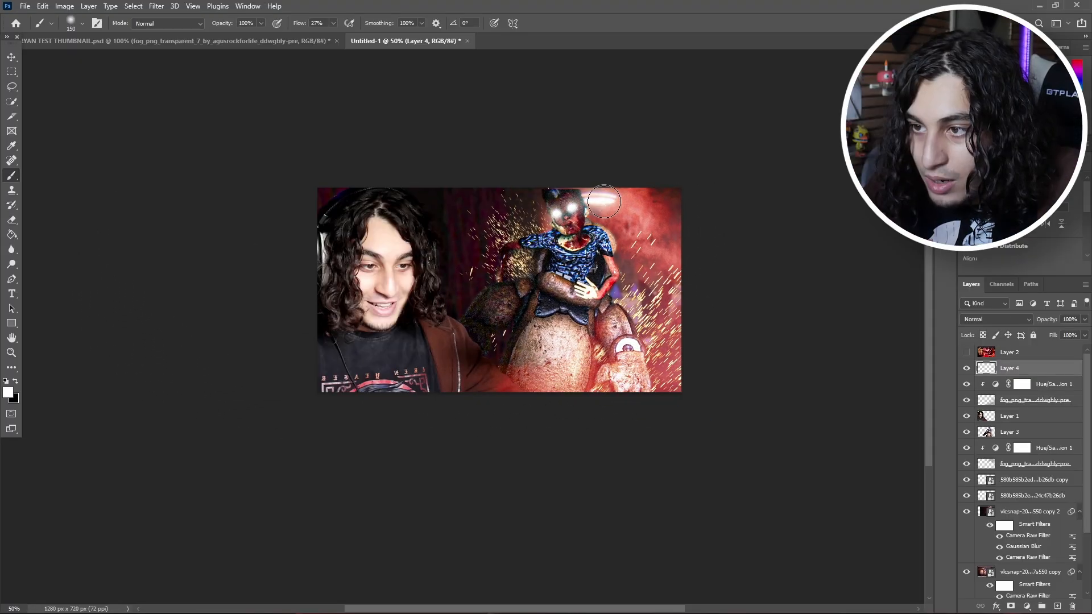
pyautogui.press(']')
pyautogui.press(']')
pyautogui.press(']')
pyautogui.press(']')
pyautogui.press(']')
pyautogui.press(']')
pyautogui.press(']')
pyautogui.click(603, 214)
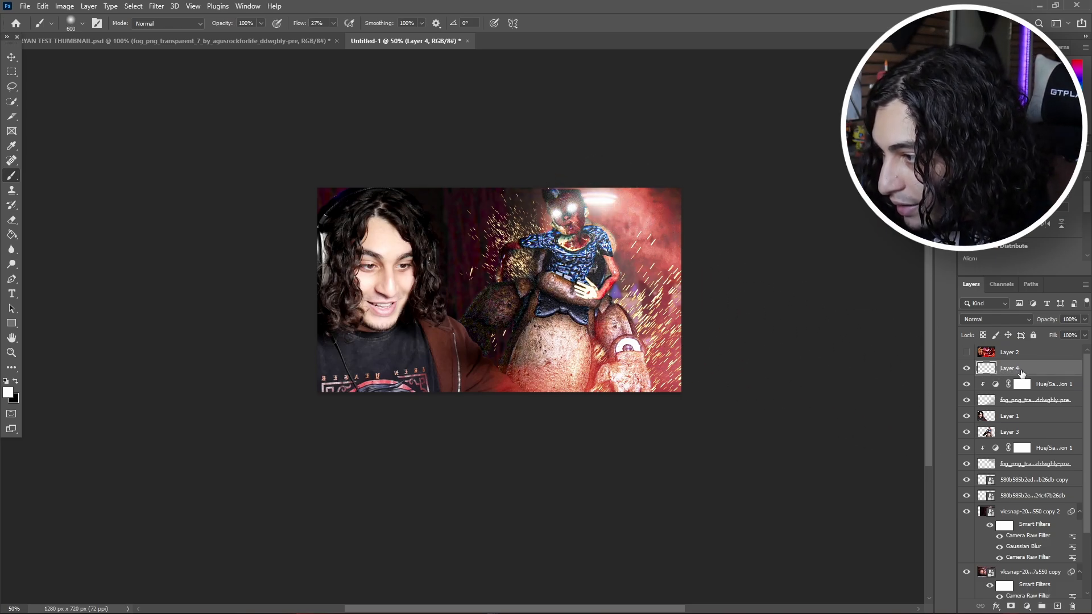
pyautogui.moveTo(1022, 370)
pyautogui.mouseDown()
pyautogui.moveTo(1012, 540)
pyautogui.moveTo(1008, 440)
pyautogui.mouseUp()
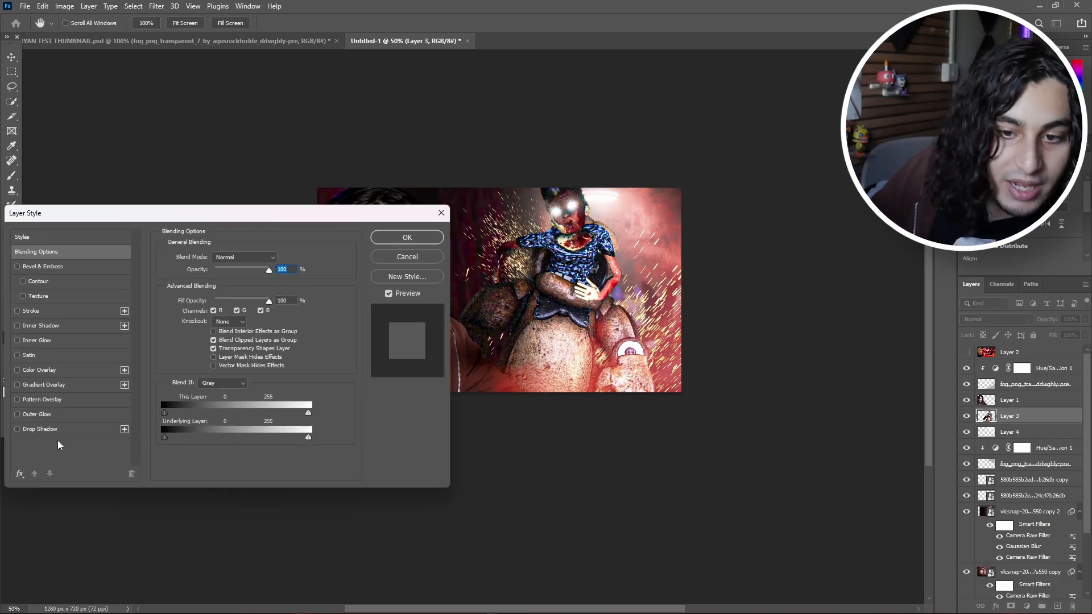
# Step: Add a black drop shadow to the animatronic layer with 100% opacity, 126° angle, 31 px distance and 27 px size
pyautogui.click(17, 429)
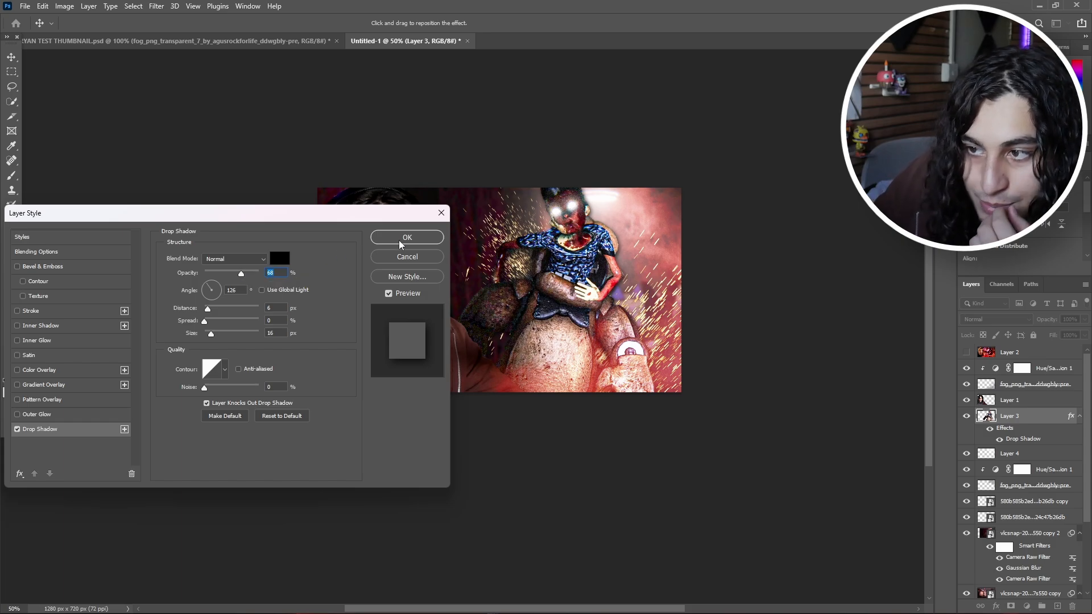
pyautogui.click(400, 245)
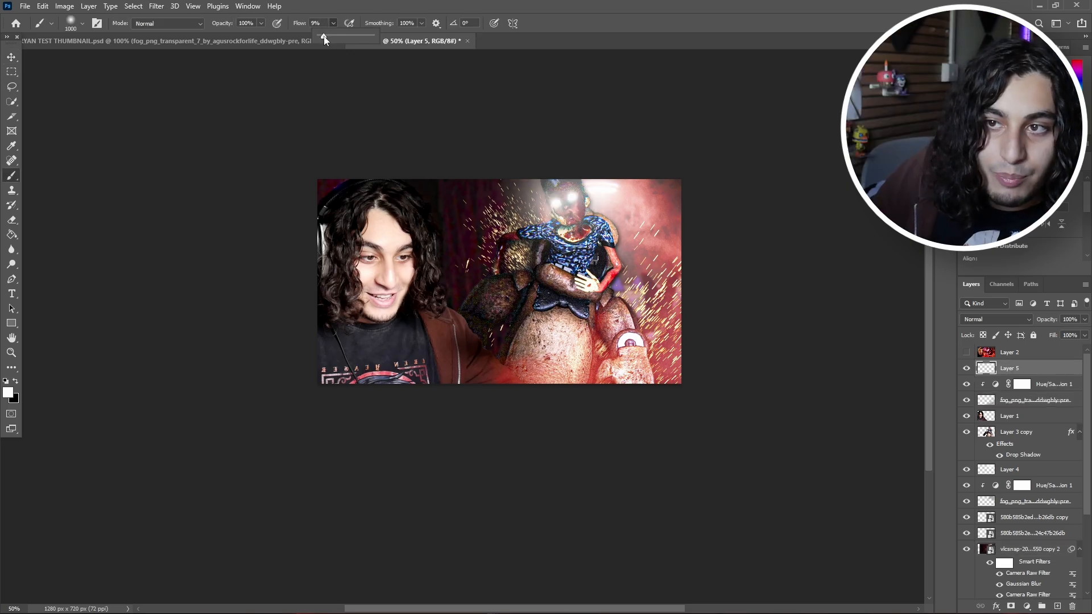
# Step: Paint a faint white haze over the upper part of the composition on a new layer, using a soft 1000 px brush at 13% flow
pyautogui.moveTo(324, 40); pyautogui.dragTo(327, 40)
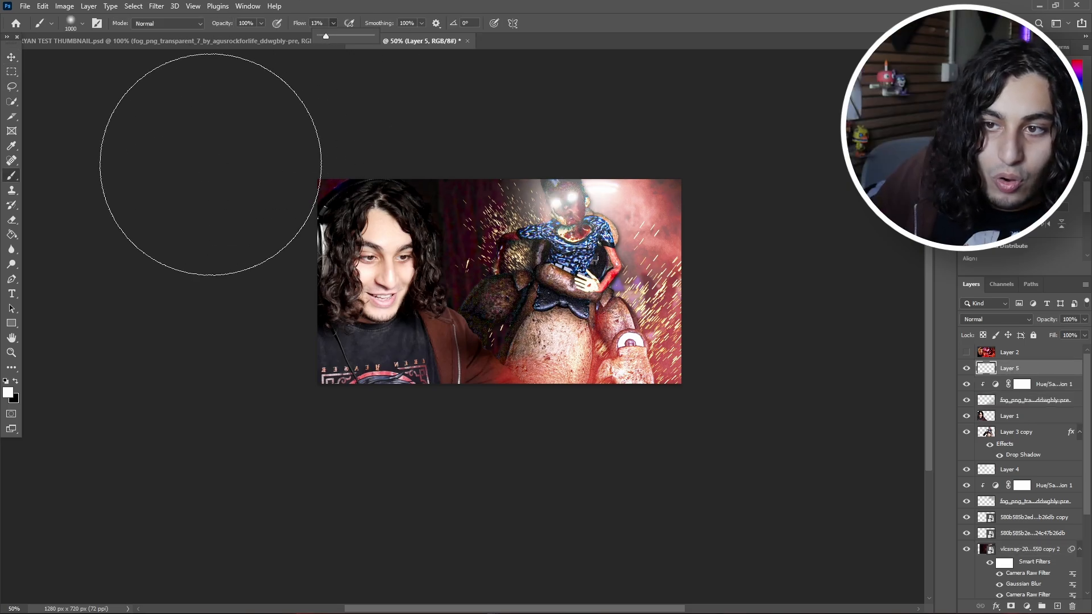
pyautogui.click(211, 165)
pyautogui.click(480, 265)
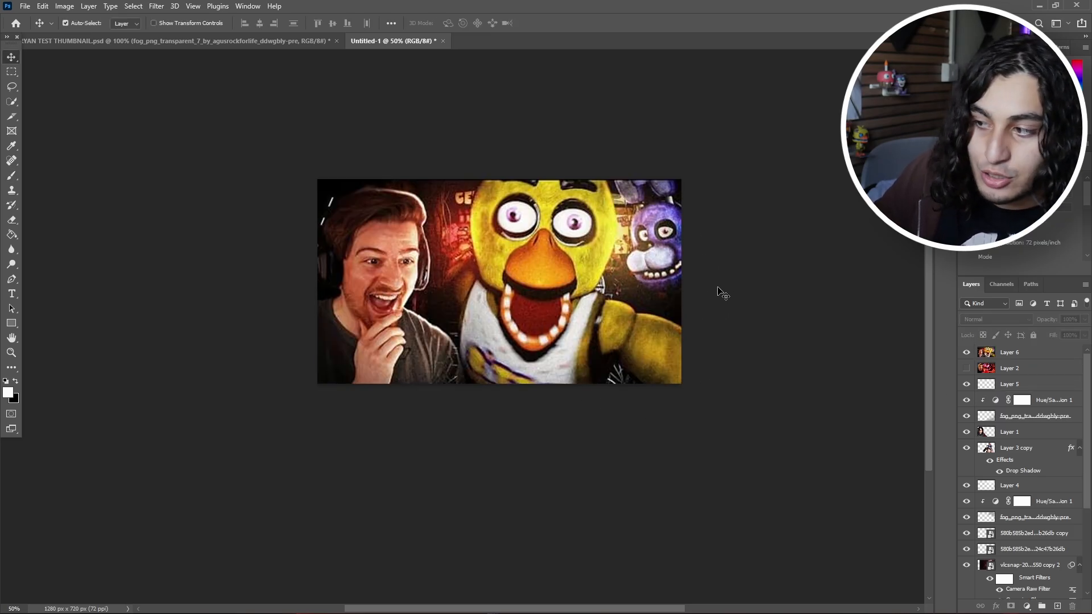
# Step: Hide the yellow animatronic reference thumbnail and delete its layer
pyautogui.moveTo(966, 368); pyautogui.dragTo(965, 352)
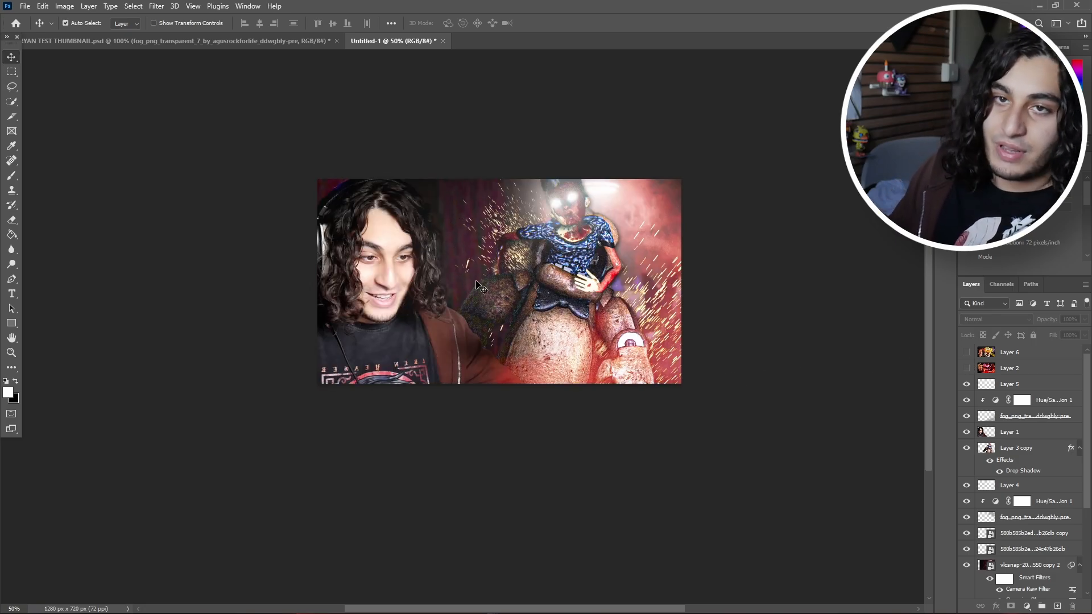
pyautogui.press('Delete')
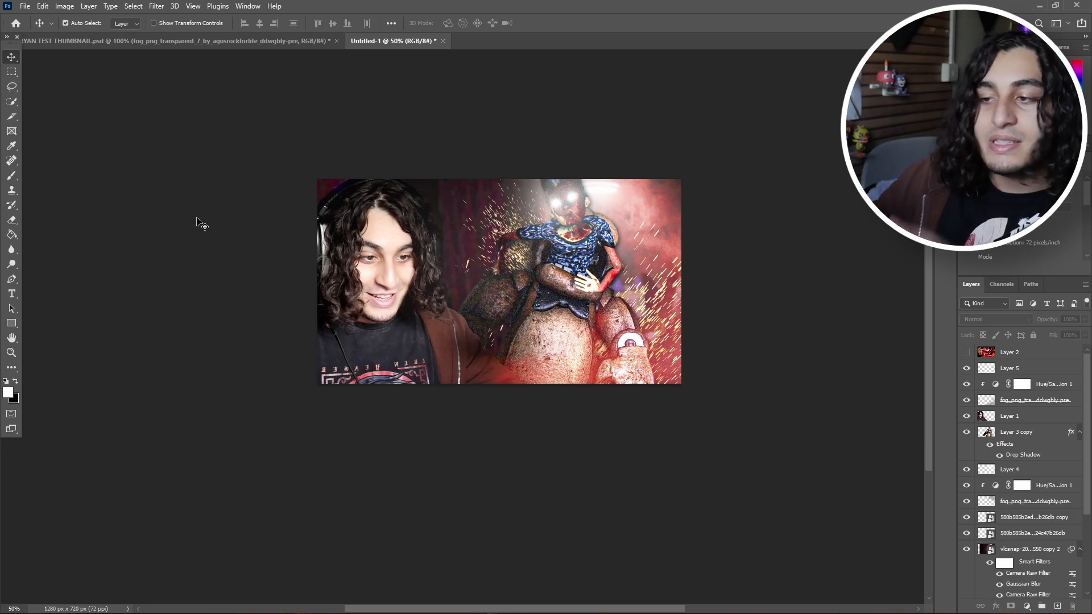
# Step: Create another new layer above the haze and brush soft white light along the top edge between the person and the animatronic
pyautogui.click(1027, 373)
pyautogui.click(1057, 606)
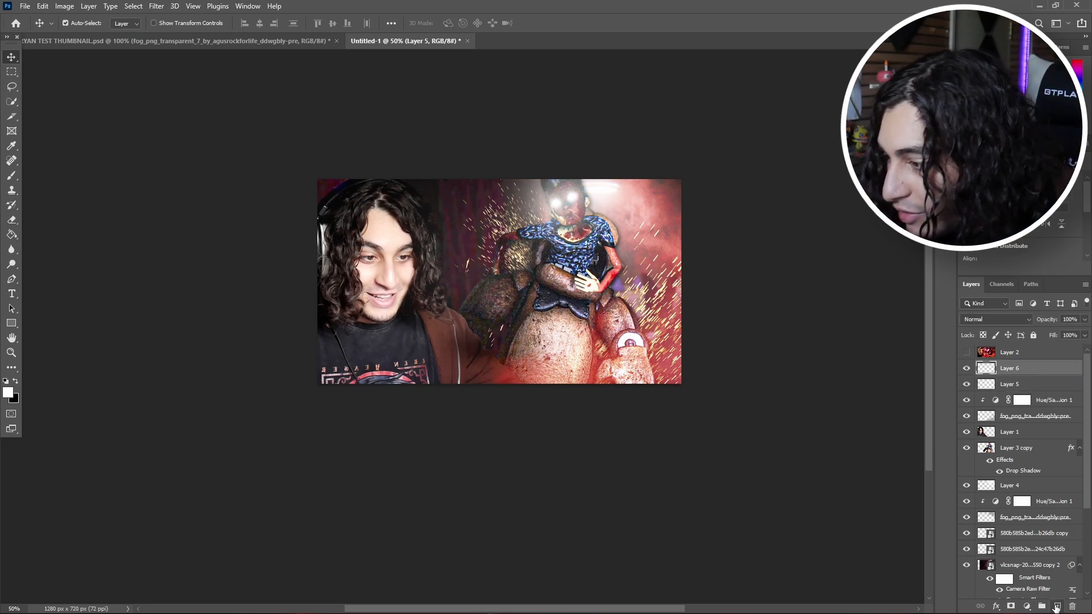
pyautogui.click(12, 176)
pyautogui.click(444, 180)
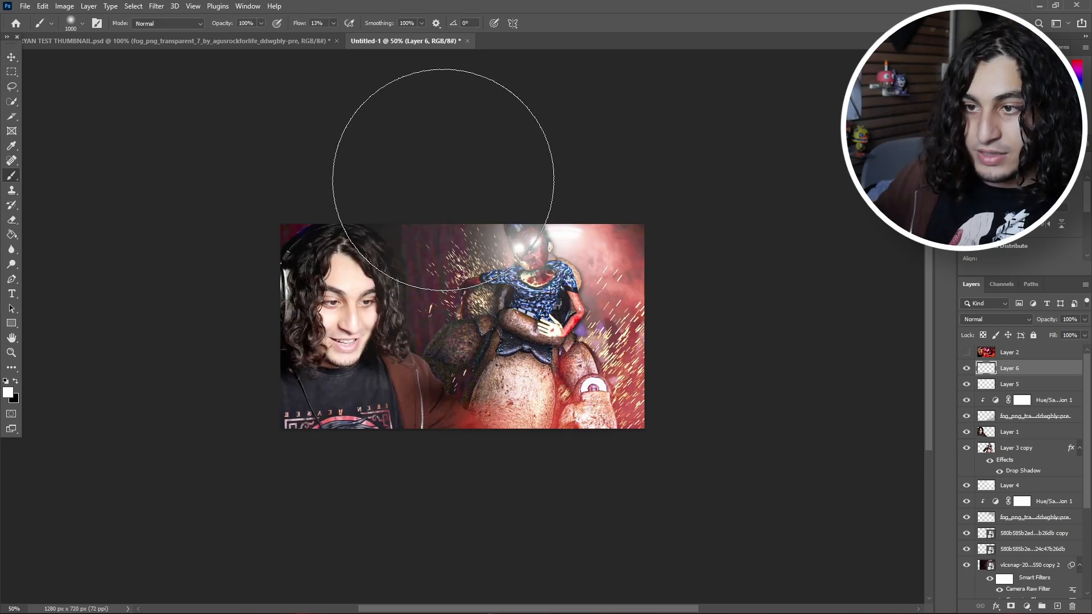
pyautogui.click(443, 180)
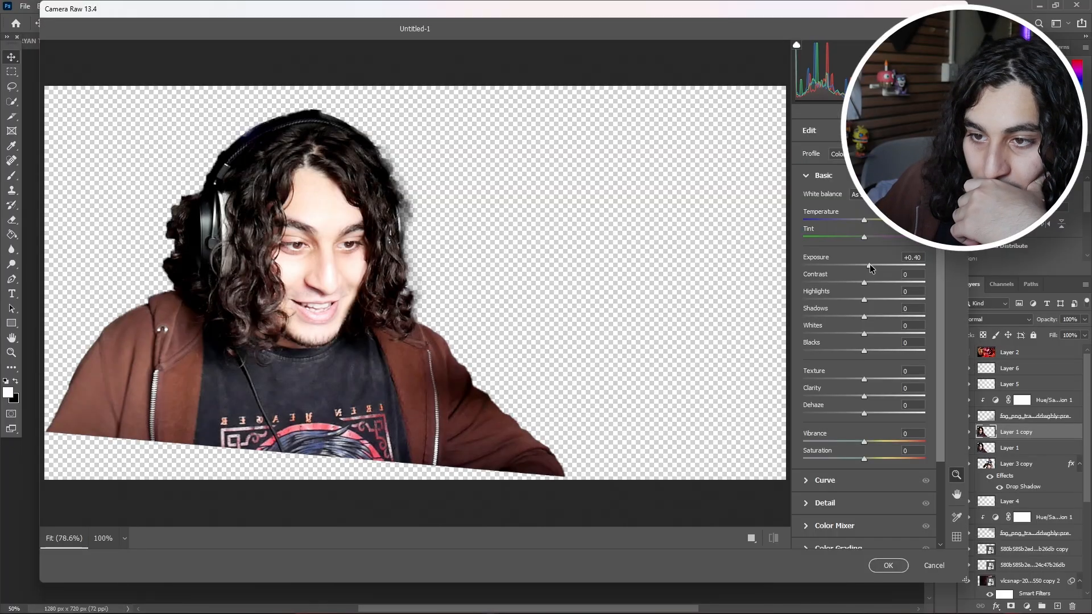
# Step: Apply a Camera Raw Filter to the duplicated person cutout with exposure +0.35, contrast +10, highlights -6, stronger texture and added grain
pyautogui.moveTo(870, 265); pyautogui.dragTo(863, 296)
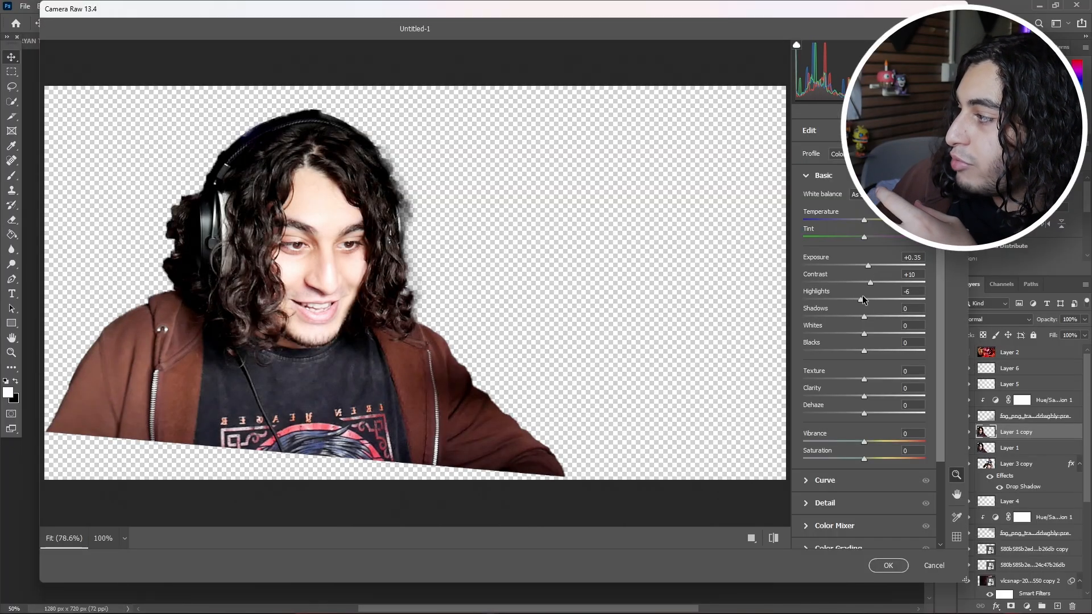
pyautogui.moveTo(864, 379); pyautogui.dragTo(919, 381)
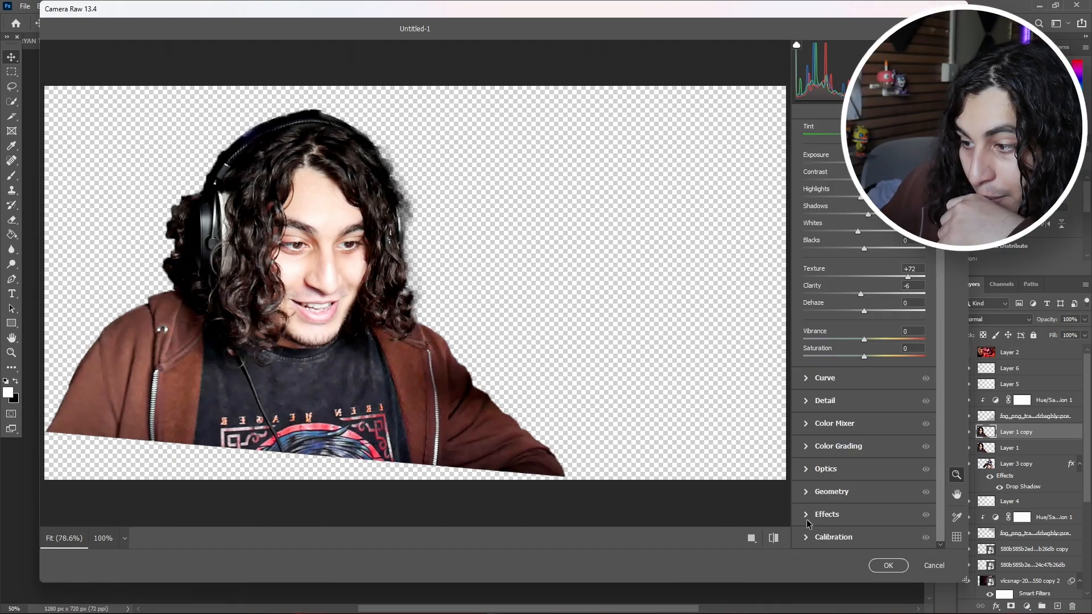
pyautogui.click(807, 514)
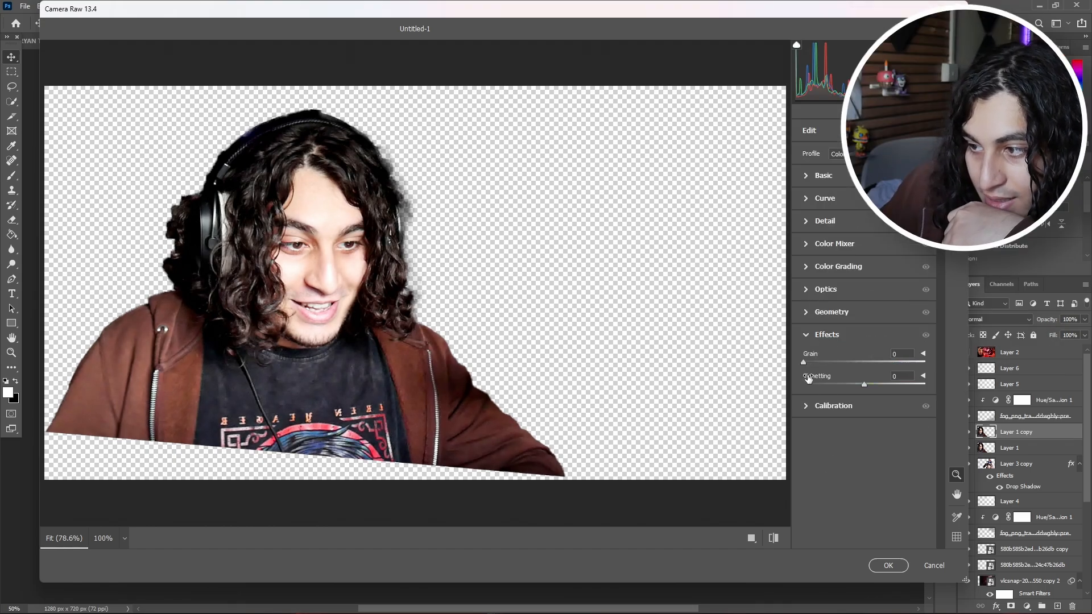
pyautogui.moveTo(803, 363); pyautogui.dragTo(855, 366)
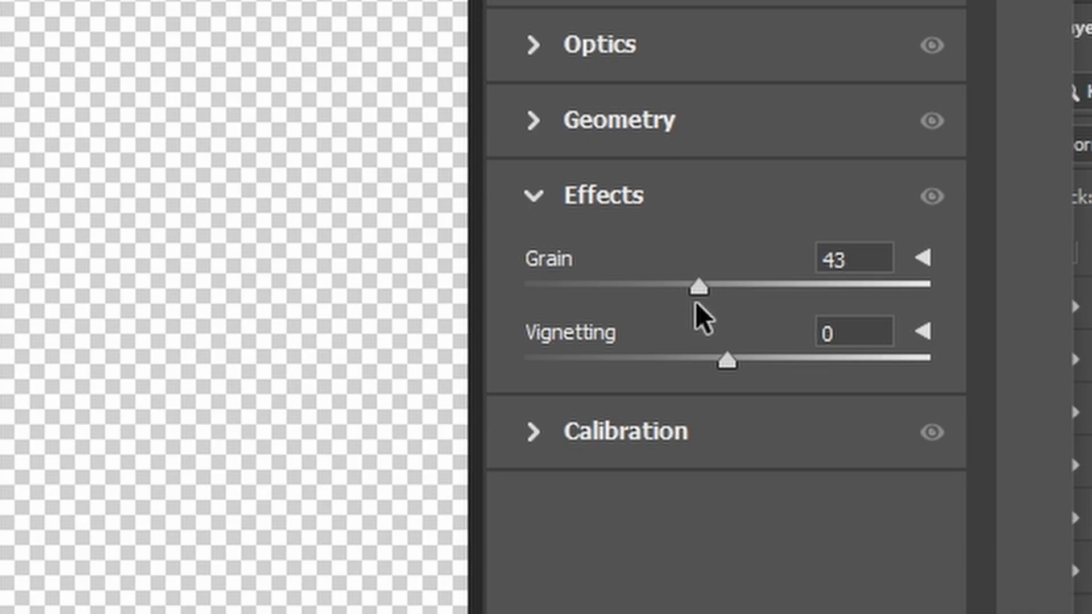
pyautogui.moveTo(695, 303); pyautogui.dragTo(679, 297)
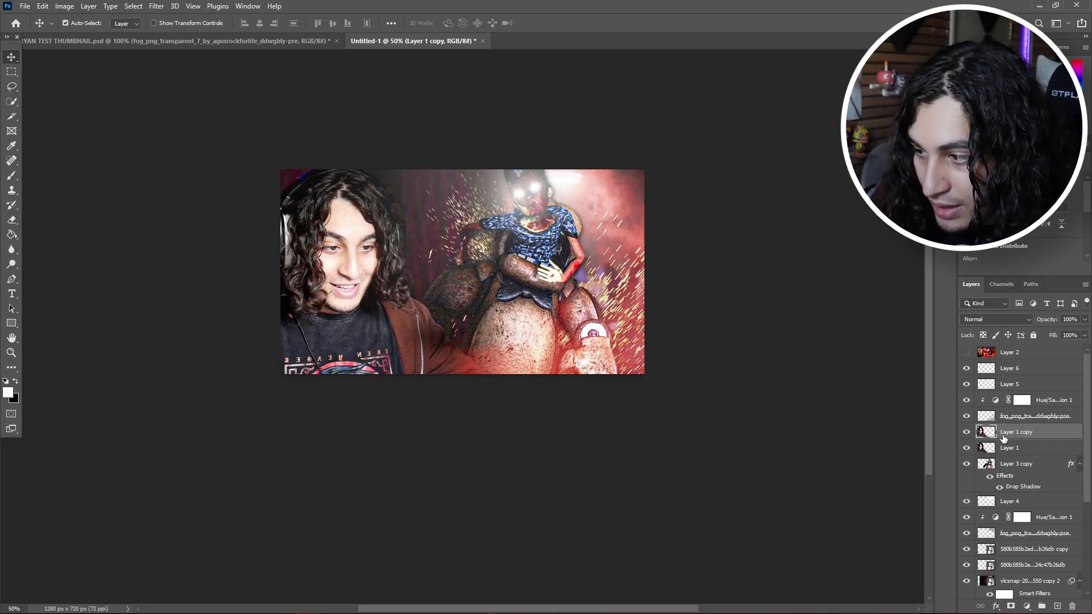
# Step: Duplicate the graded person cutout and apply Camera Raw with raised contrast, shadows -58, whites -27, blacks -34, texture +2, clarity +32 and vibrance +45
pyautogui.moveTo(1030, 437); pyautogui.dragTo(1027, 425)
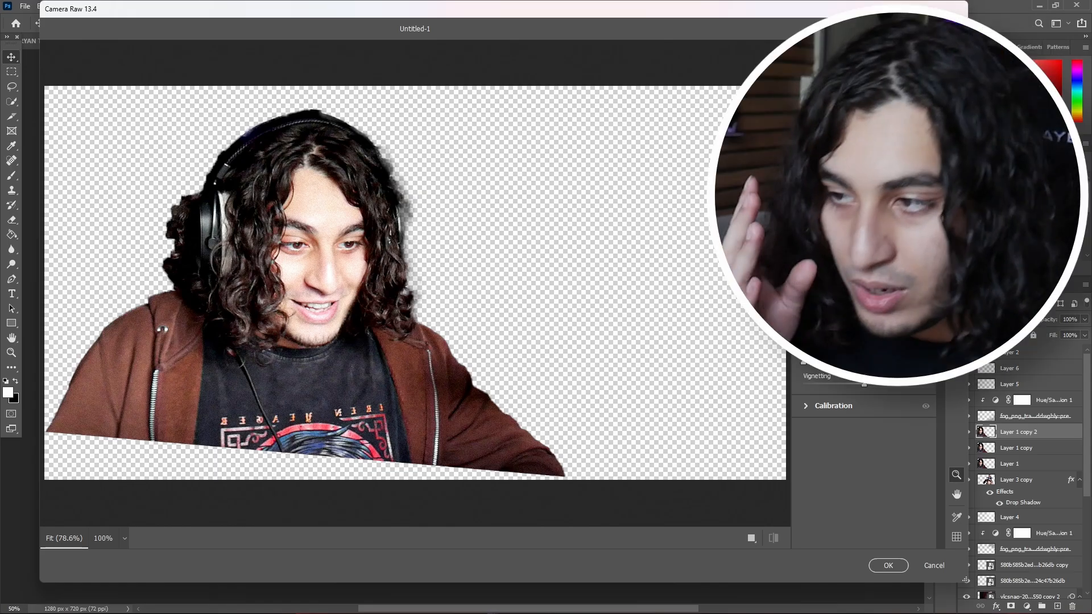
pyautogui.click(823, 175)
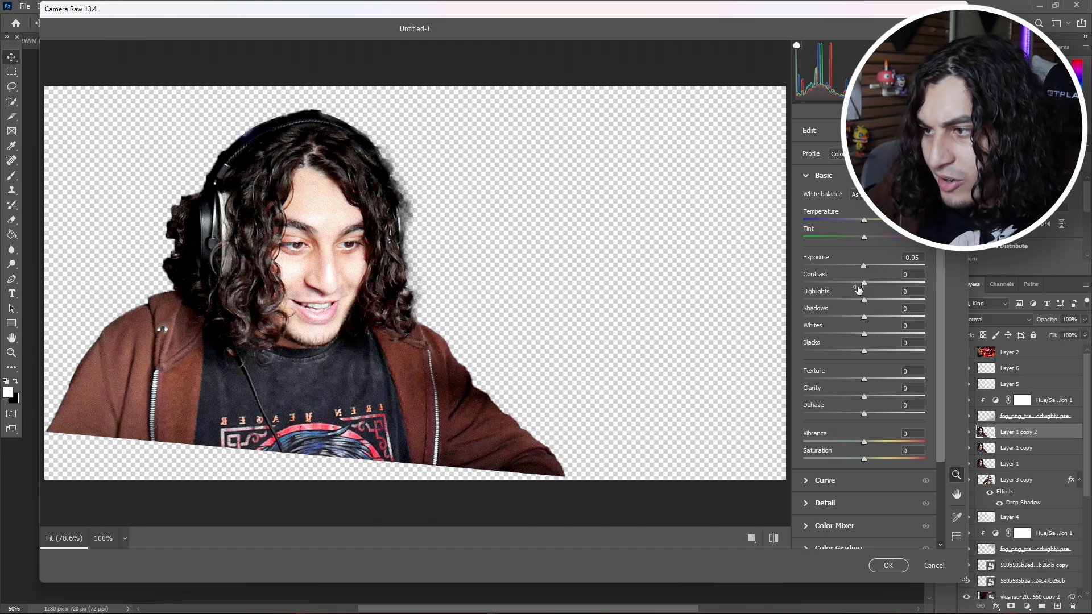
pyautogui.moveTo(863, 282); pyautogui.dragTo(850, 300)
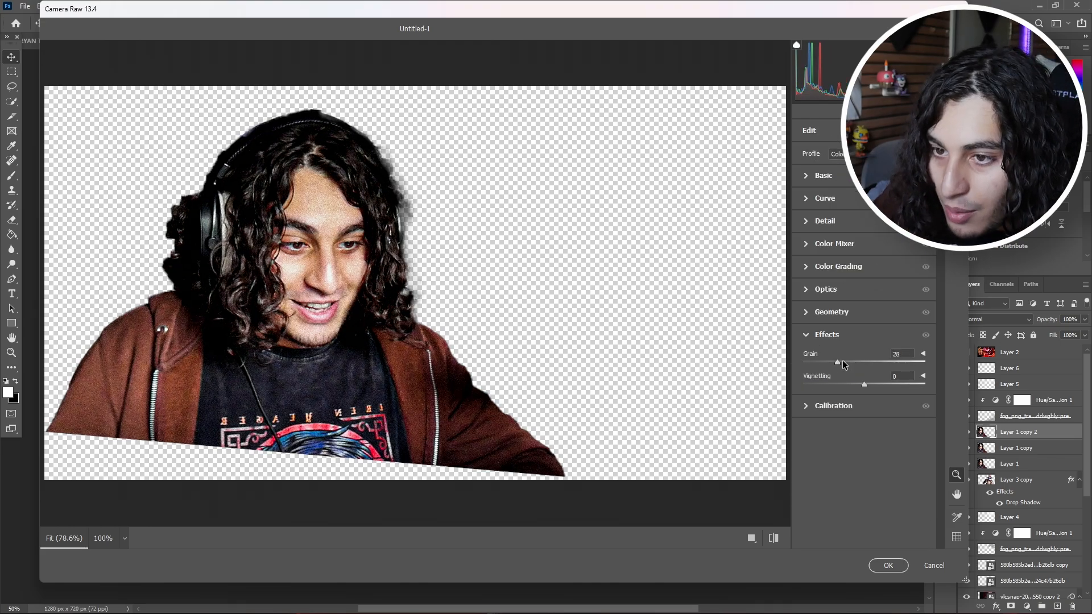
pyautogui.moveTo(842, 360); pyautogui.dragTo(854, 362)
pyautogui.click(889, 566)
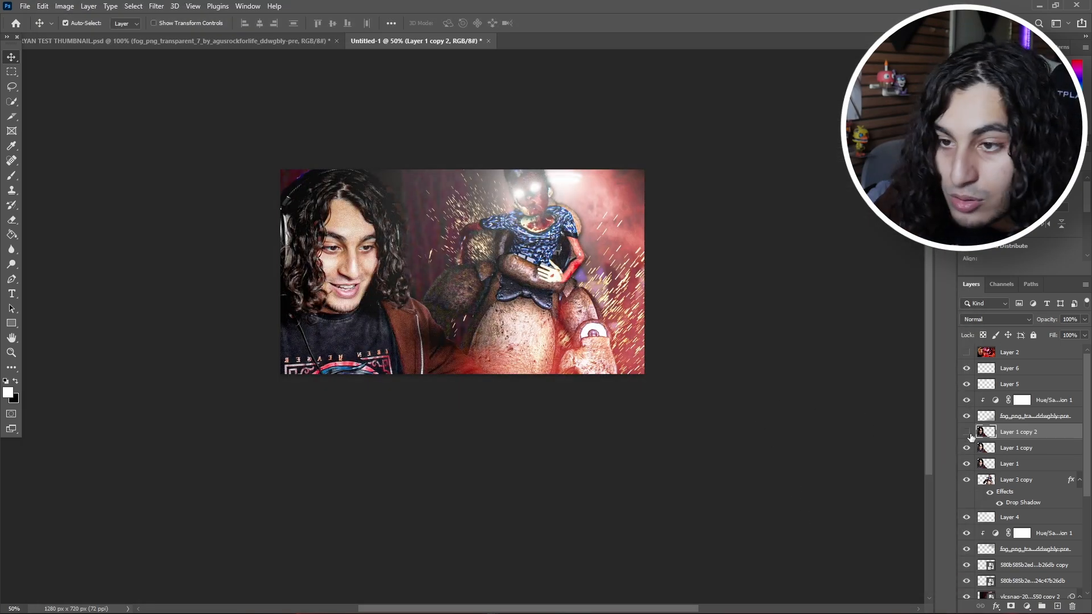
# Step: Compare the new grade with the red reference thumbnail, and erase it from the lit side of the face using a soft 200 px eraser at 35% flow
pyautogui.click(969, 433)
pyautogui.click(969, 434)
pyautogui.click(969, 433)
pyautogui.click(967, 353)
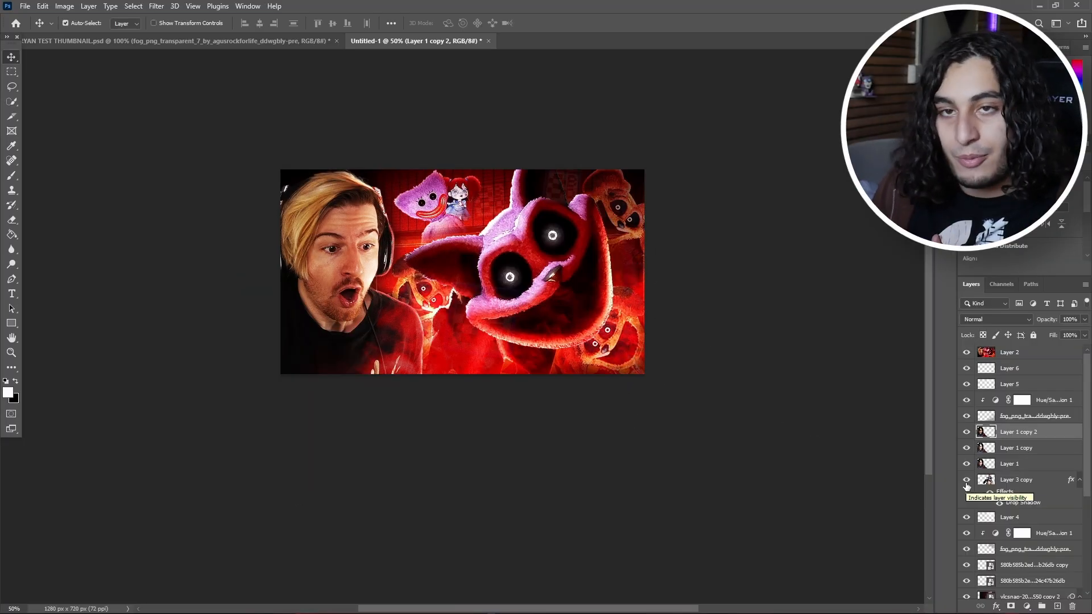
pyautogui.click(966, 352)
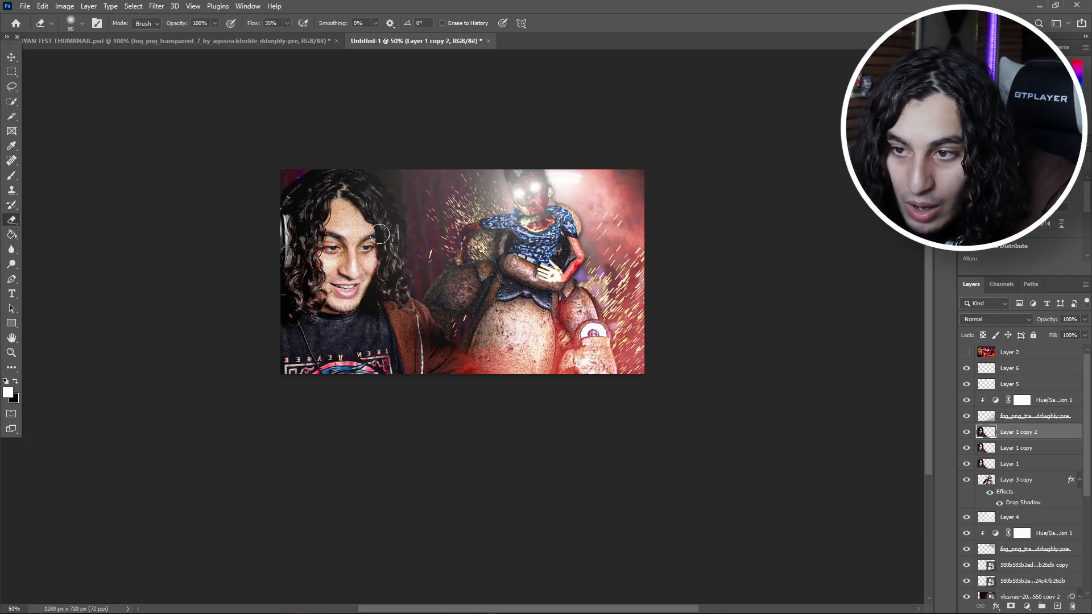
pyautogui.press(']')
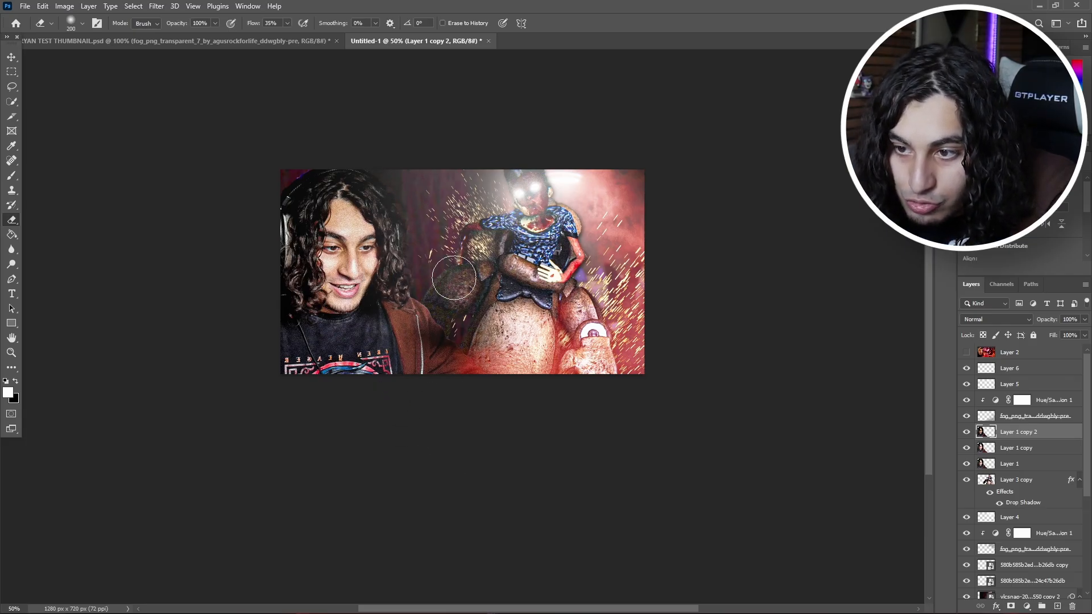
pyautogui.moveTo(375, 223); pyautogui.dragTo(352, 191)
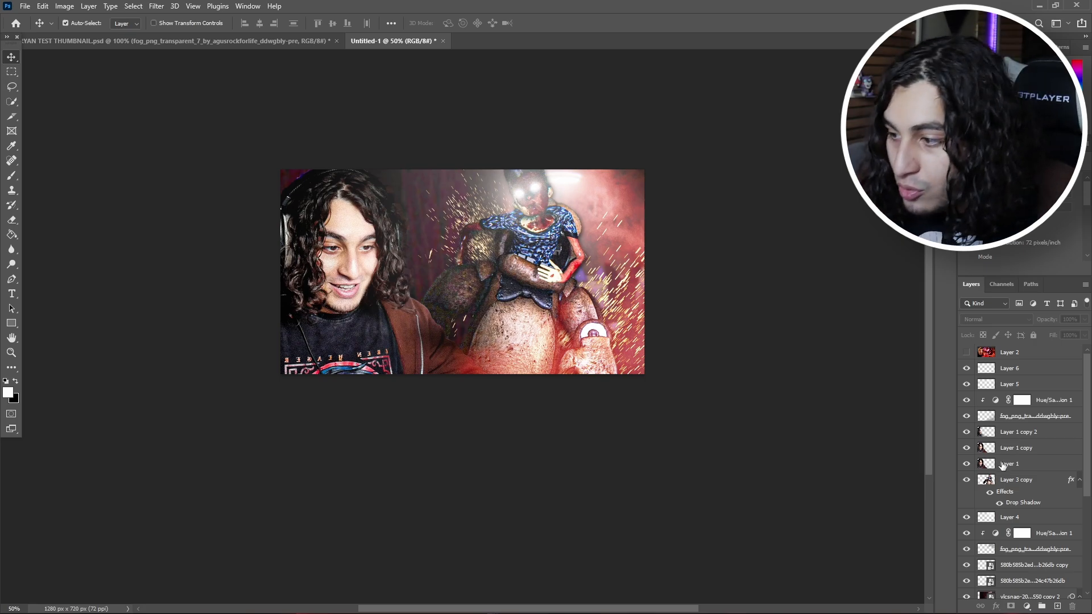
# Step: Duplicate the base person cutout, add a Normal-mode Color Overlay at 99% opacity to the copy, and pick its overlay color
pyautogui.moveTo(1020, 469); pyautogui.dragTo(1021, 465)
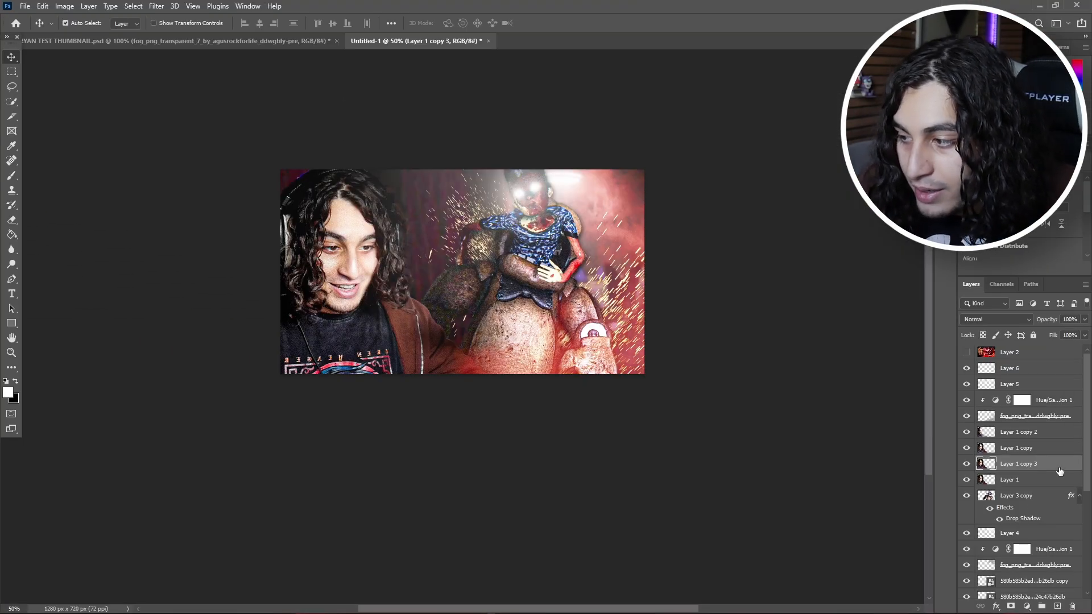
pyautogui.doubleClick(1059, 471)
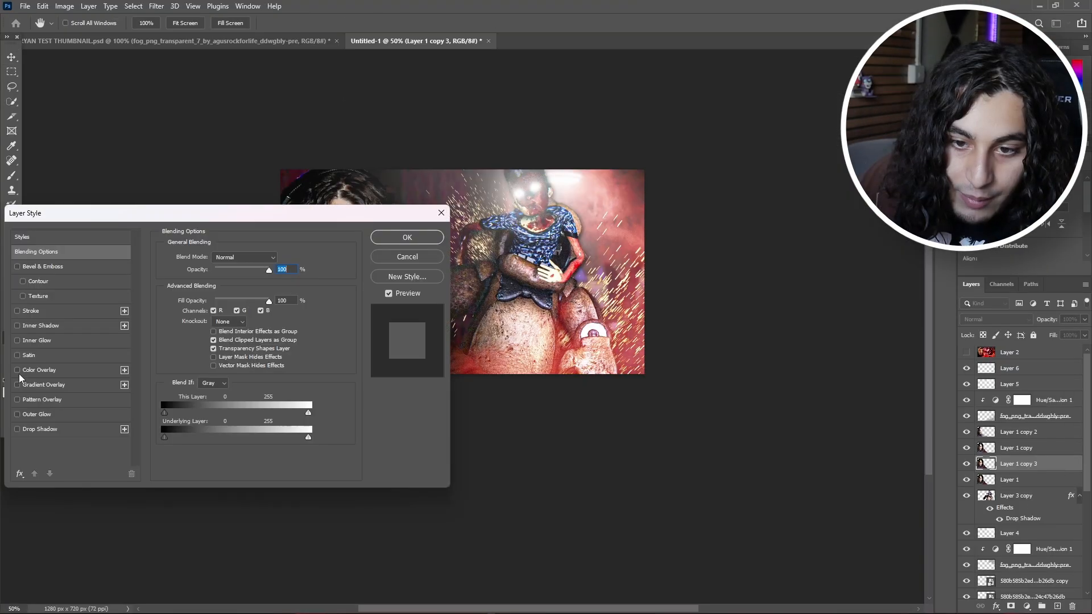
pyautogui.click(17, 370)
pyautogui.click(88, 371)
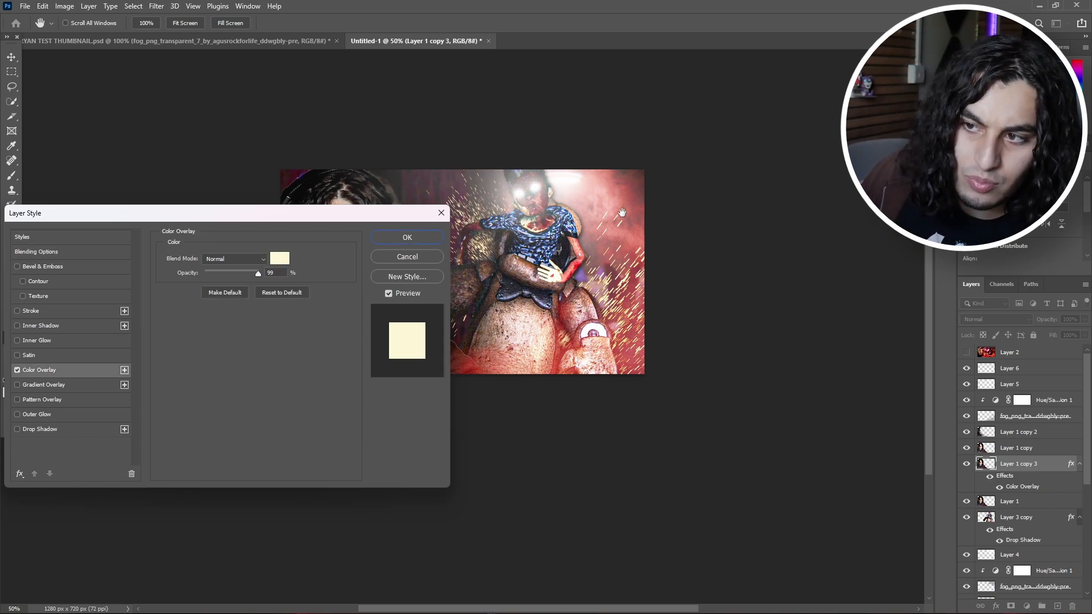
pyautogui.click(253, 262)
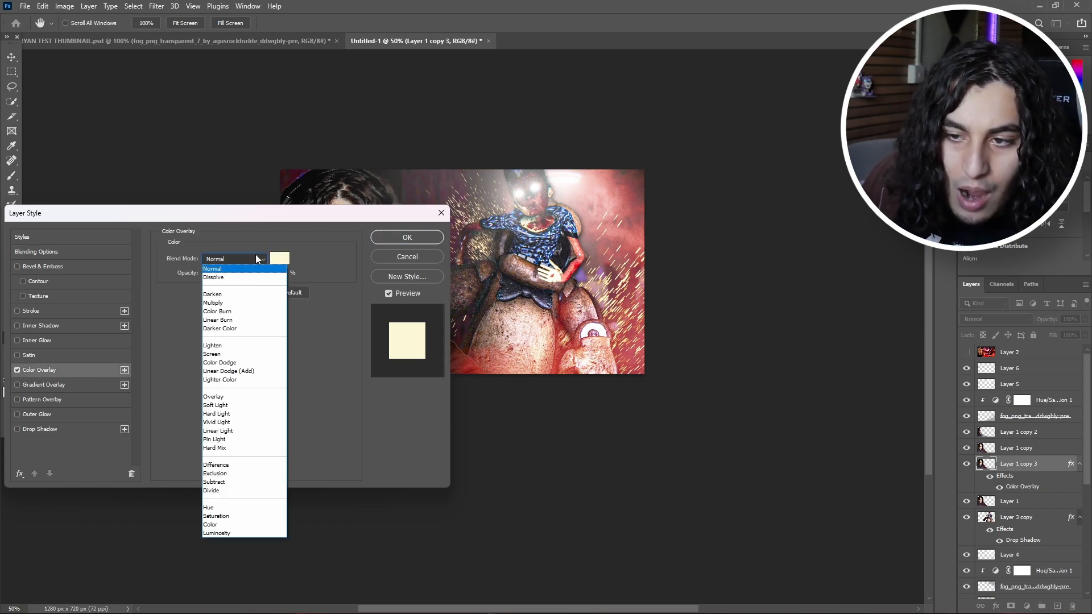
pyautogui.click(320, 248)
pyautogui.click(285, 260)
pyautogui.moveTo(662, 204); pyautogui.dragTo(701, 194)
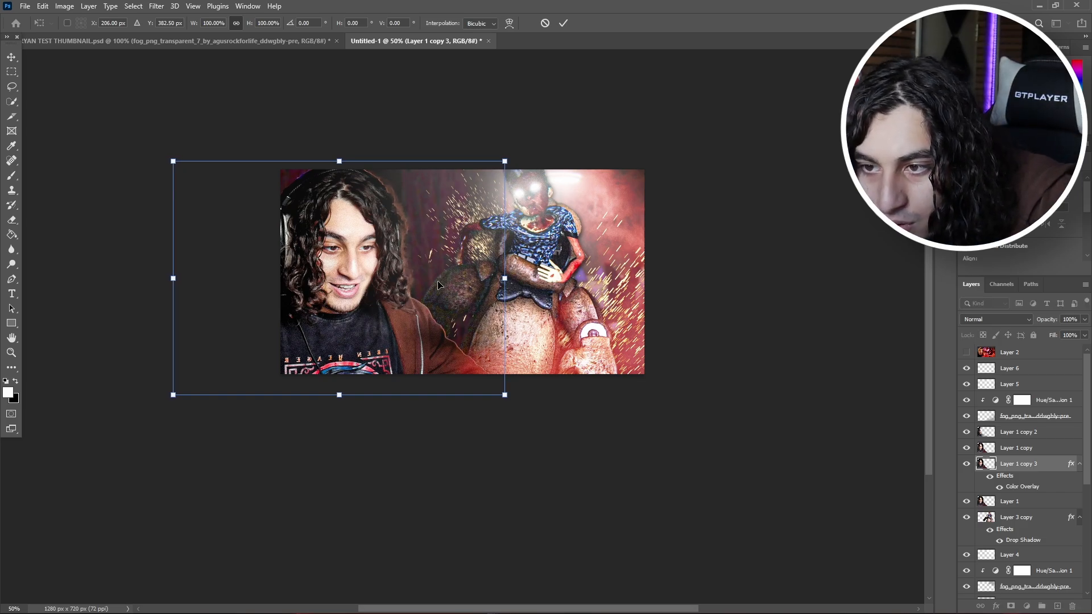
# Step: Nudge the color-overlaid cutout slightly right with Free Transform to form a rim light, and compare the result with the red reference thumbnail
pyautogui.press('Right')
pyautogui.press('Right')
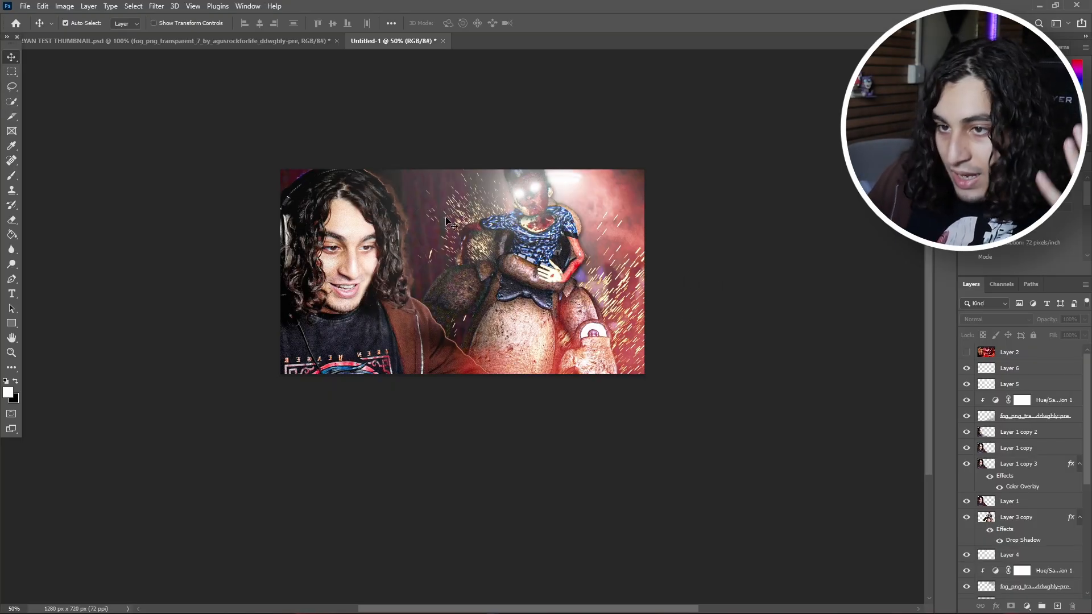
pyautogui.click(966, 354)
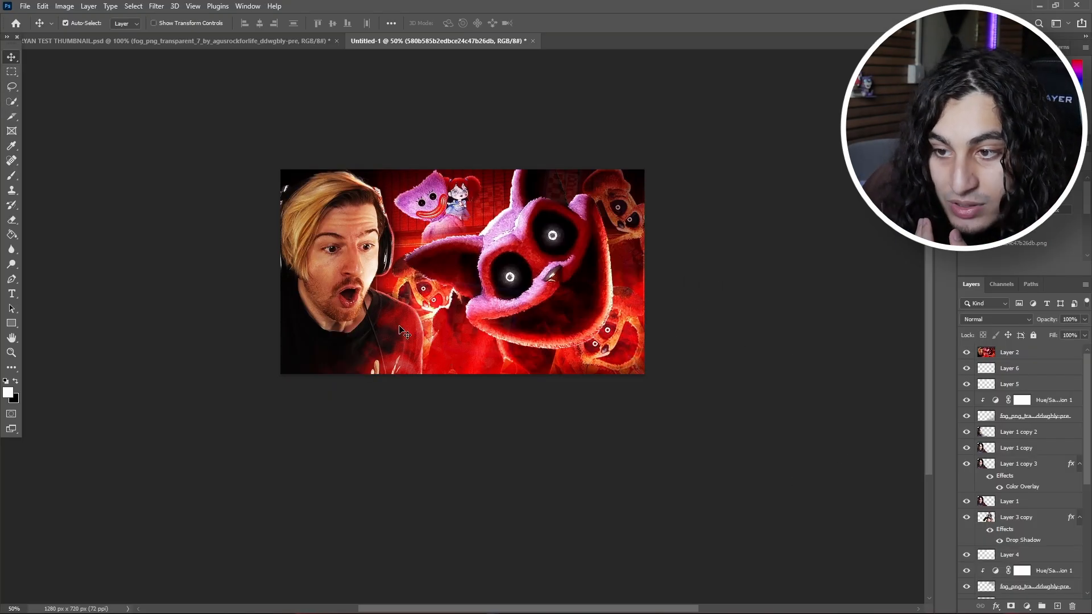
pyautogui.click(966, 353)
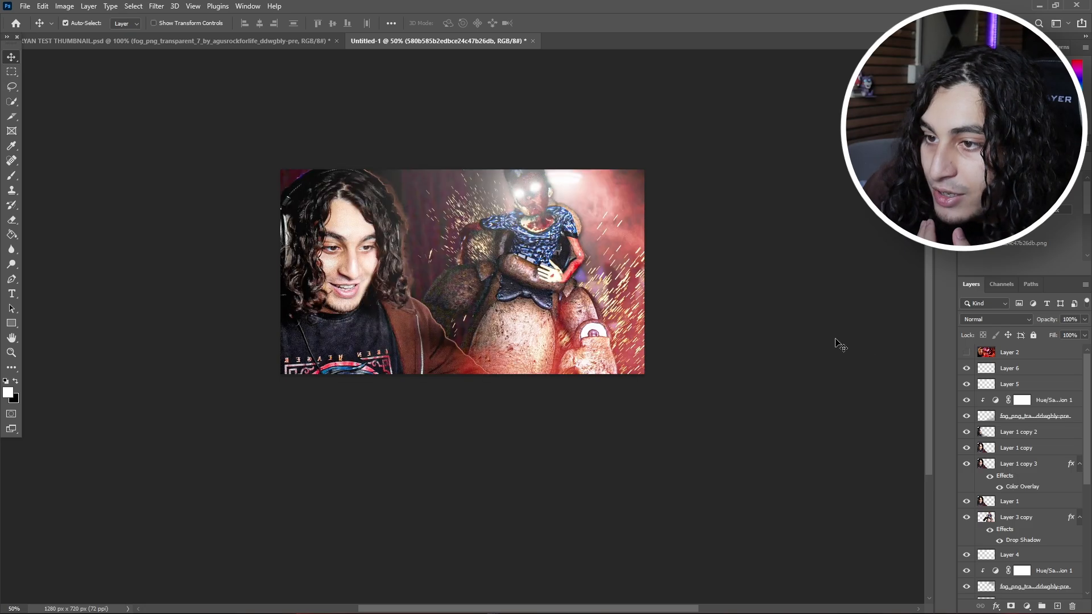
# Step: Erase the person's lower sleeve on the first graded cutout copy using a soft 400 px eraser at 13% flow
pyautogui.scroll(-2, 1022, 406)
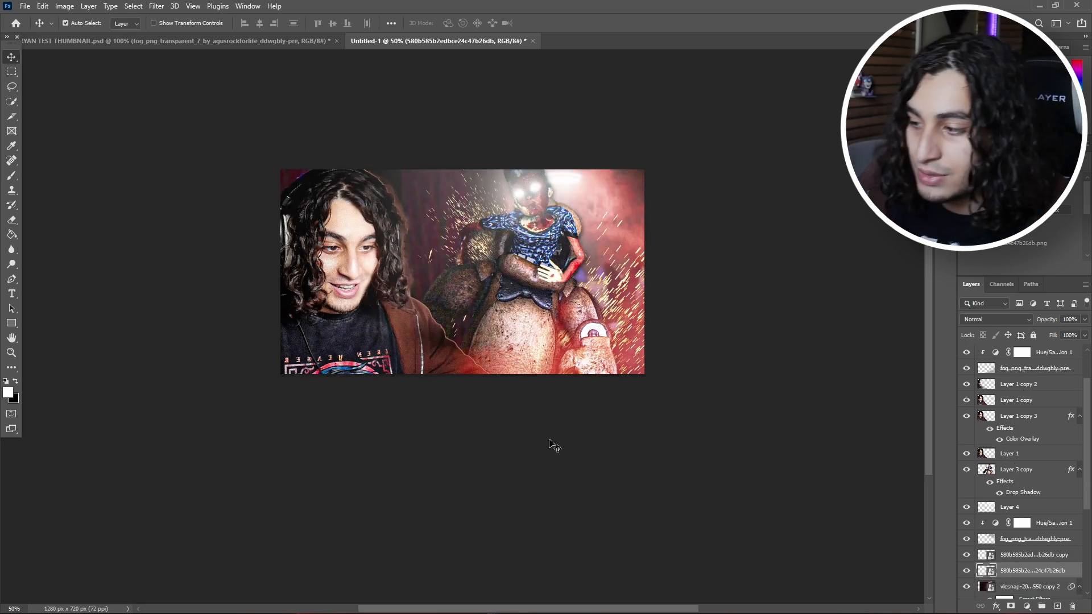
pyautogui.click(1015, 400)
pyautogui.press('e')
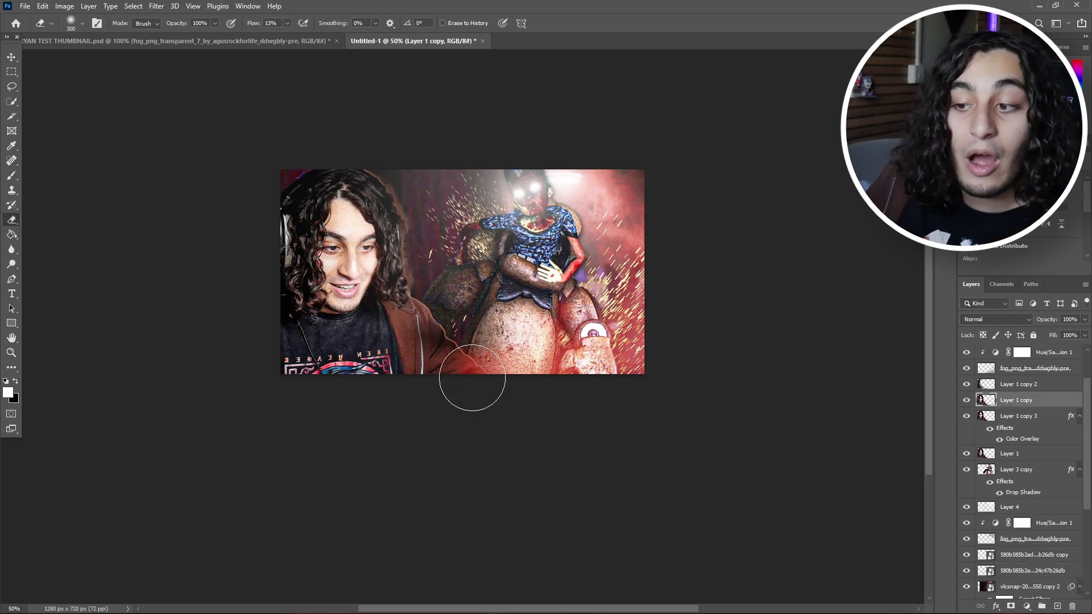
pyautogui.press(']')
pyautogui.press(']')
pyautogui.press(']')
pyautogui.press(']')
pyautogui.press('[')
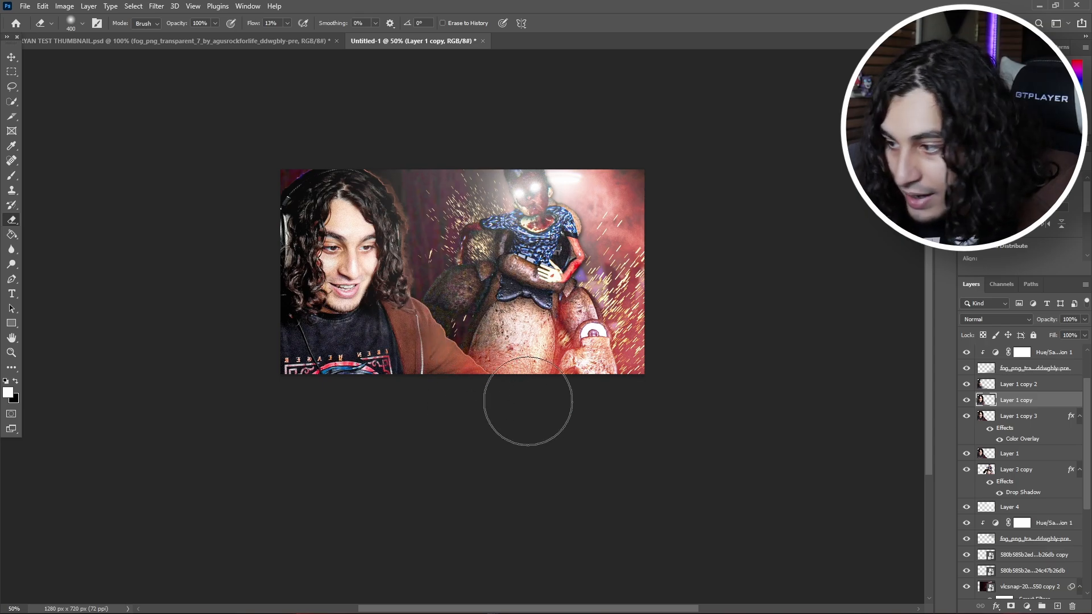
# Step: Inspect the stacked cutout layers by toggling their visibility, and erase the lower sleeve from the color-overlaid copy
pyautogui.click(966, 416)
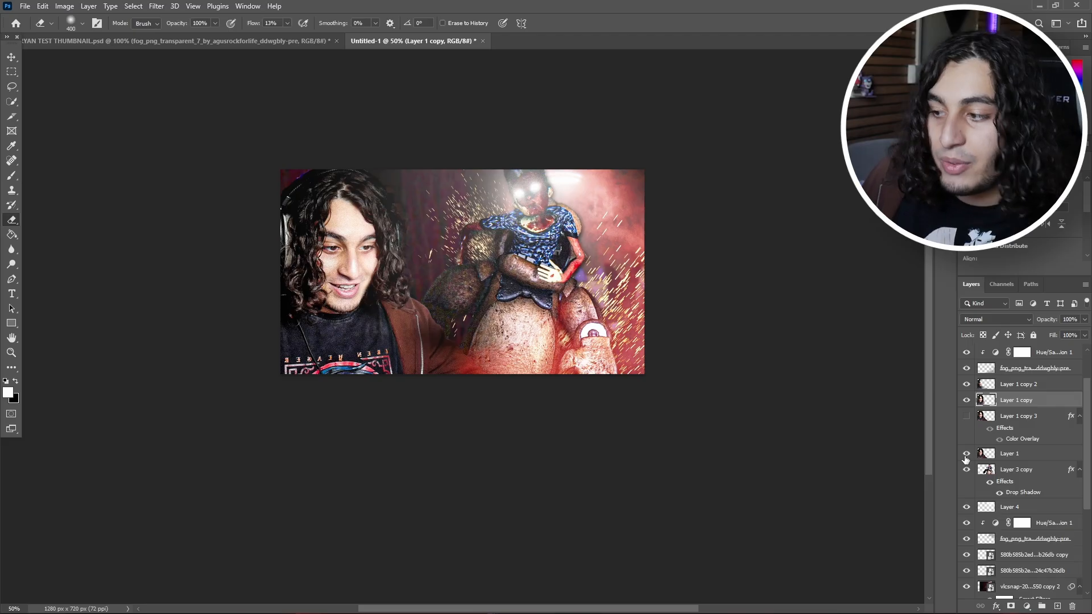
pyautogui.click(966, 453)
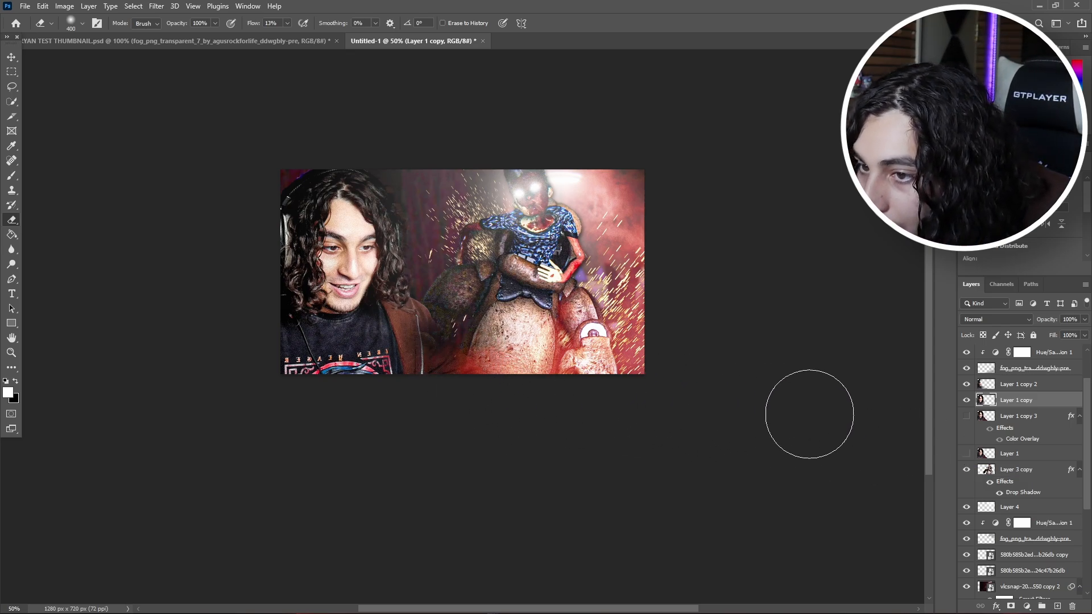
pyautogui.click(966, 416)
pyautogui.click(1018, 416)
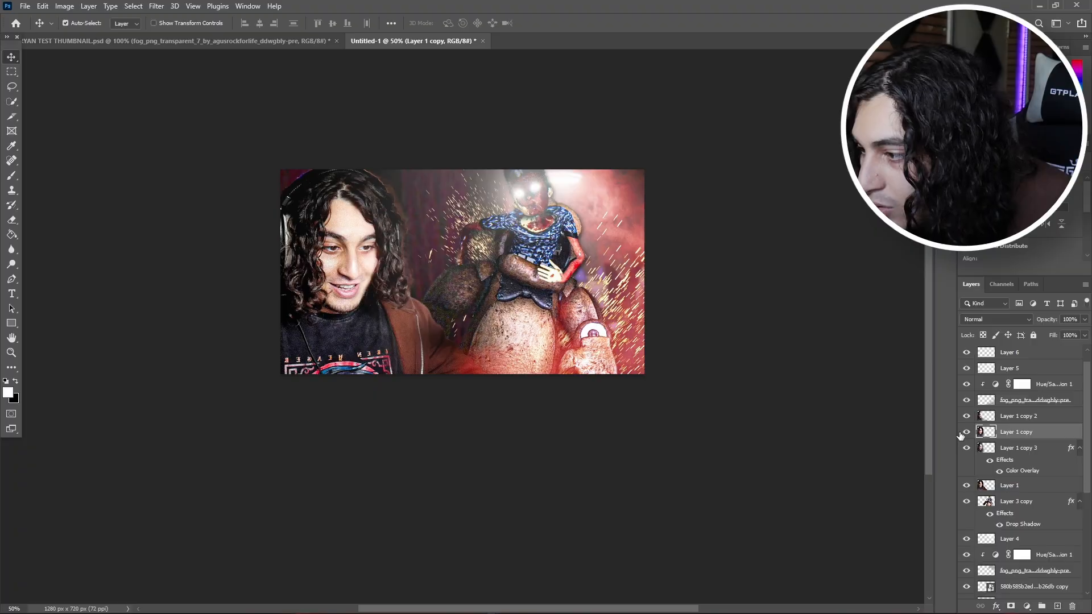
pyautogui.click(968, 434)
pyautogui.click(968, 433)
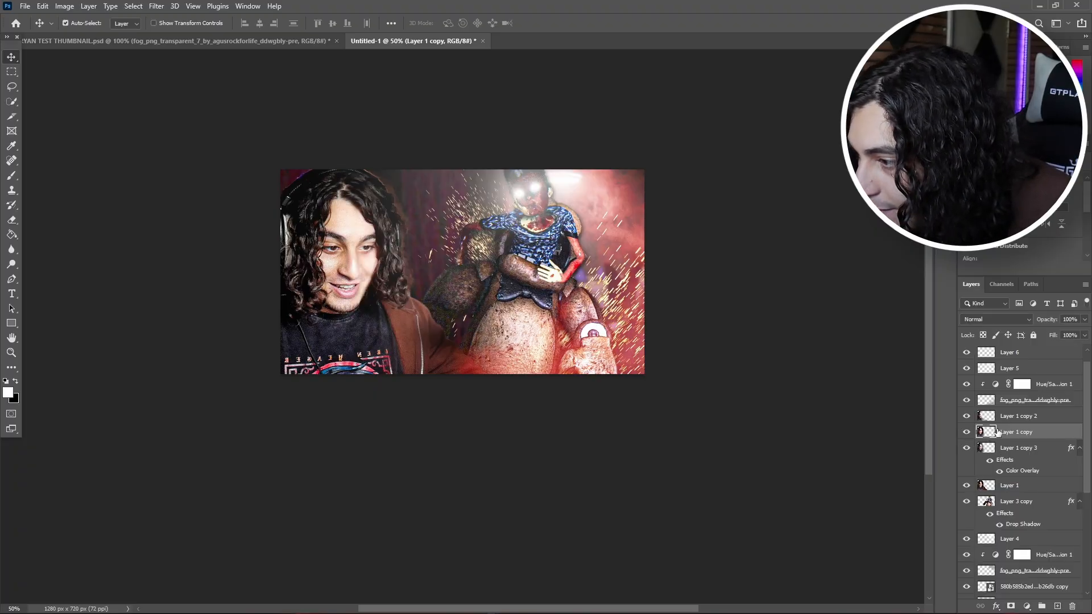
# Step: Create a new layer clipped to the first graded cutout copy and brush soft white light along the hair and shoulder facing the animatronic
pyautogui.click(1056, 605)
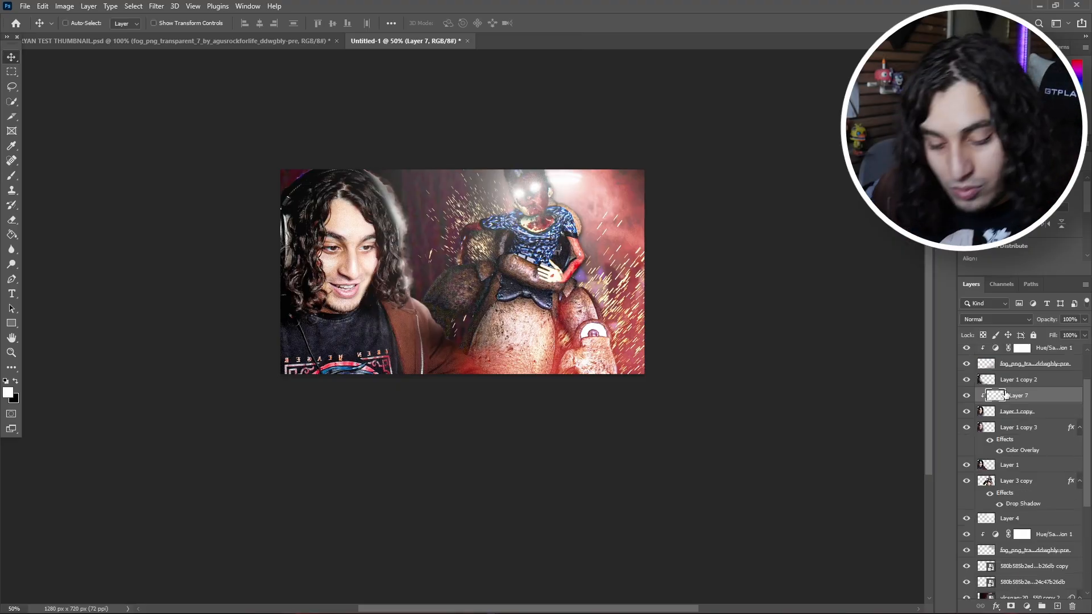
# Step: Nudge the clipped white light right and up with Free Transform so it hugs the person's edge more thinly
pyautogui.hotkey('ctrl', 't')
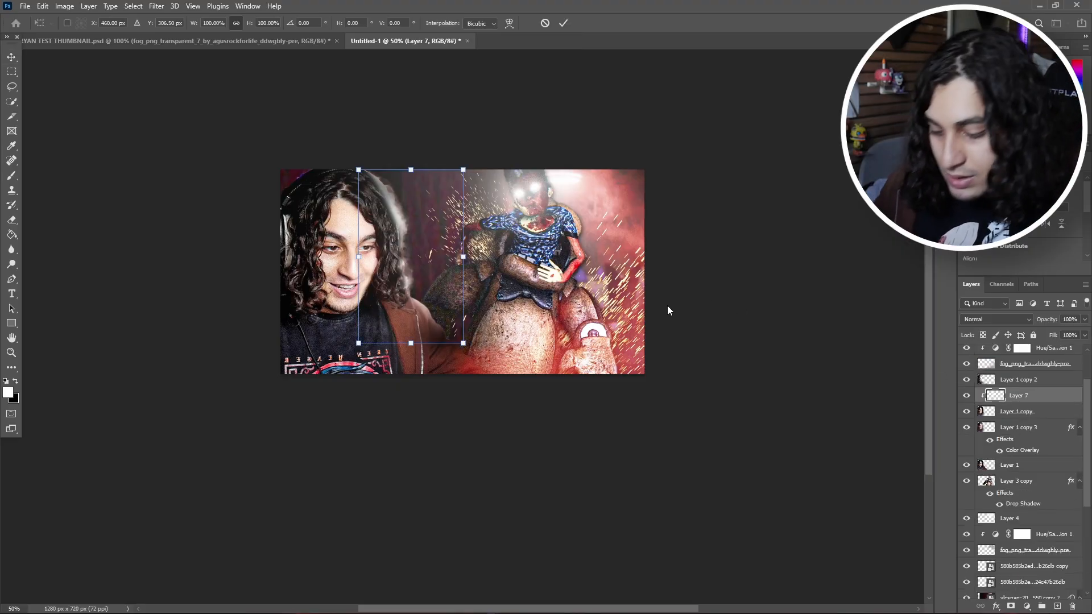
pyautogui.press('Right')
pyautogui.press('Right')
pyautogui.press('Right')
pyautogui.press('Right')
pyautogui.press('Up')
pyautogui.press('Up')
pyautogui.press('Right')
pyautogui.press('Right')
pyautogui.press('Right')
pyautogui.press('Up')
pyautogui.press('Up')
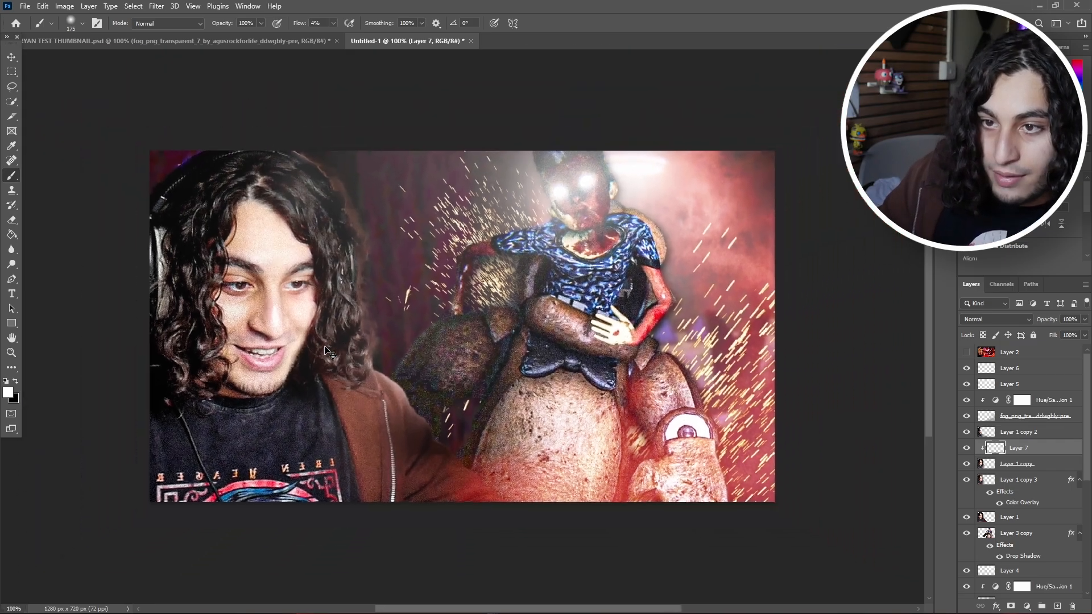
pyautogui.hotkey('ctrl', '+')
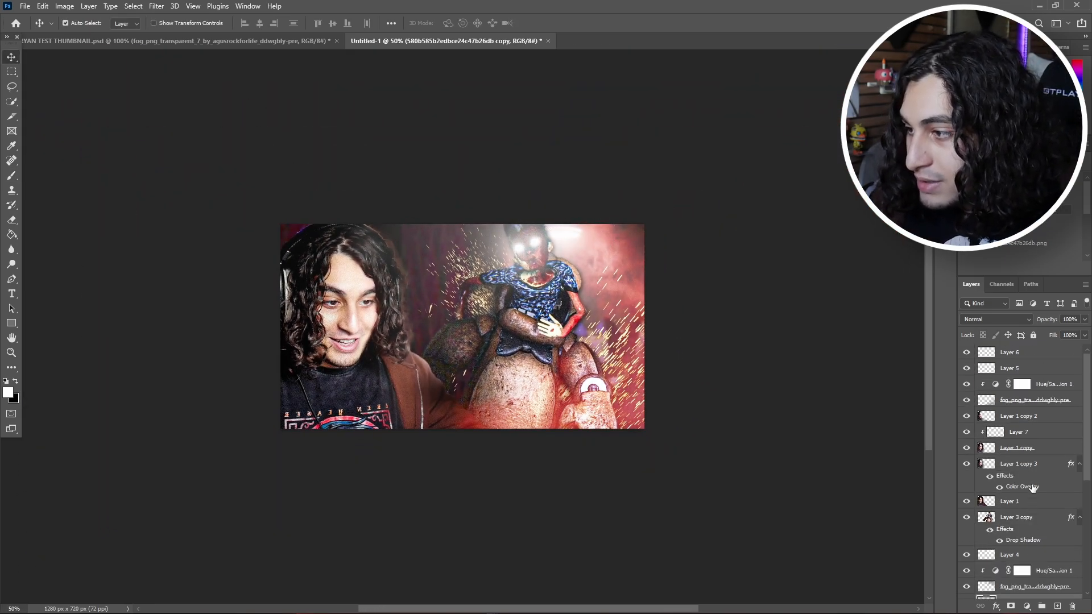
# Step: Scale the copied sparks to about 40%, rotate them about -26° and place them over the person's sleeve, above the fog
pyautogui.hotkey('ctrl', 't')
pyautogui.moveTo(402, 443); pyautogui.dragTo(563, 420)
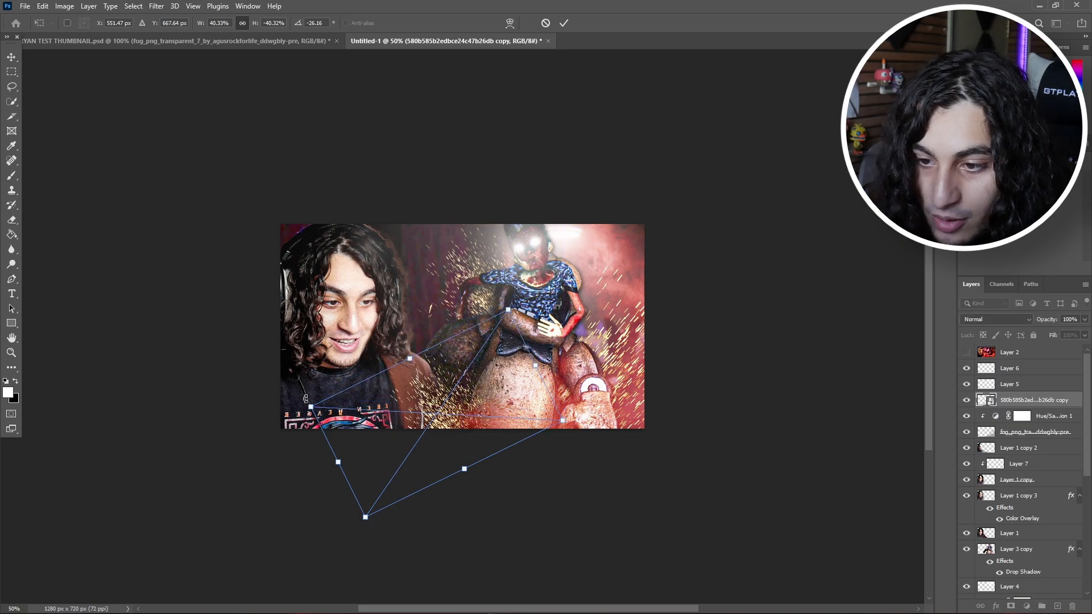
pyautogui.moveTo(310, 406)
pyautogui.mouseDown()
pyautogui.moveTo(284, 405)
pyautogui.moveTo(303, 406)
pyautogui.mouseUp()
pyautogui.press('Return')
pyautogui.click(426, 461)
pyautogui.click(437, 418)
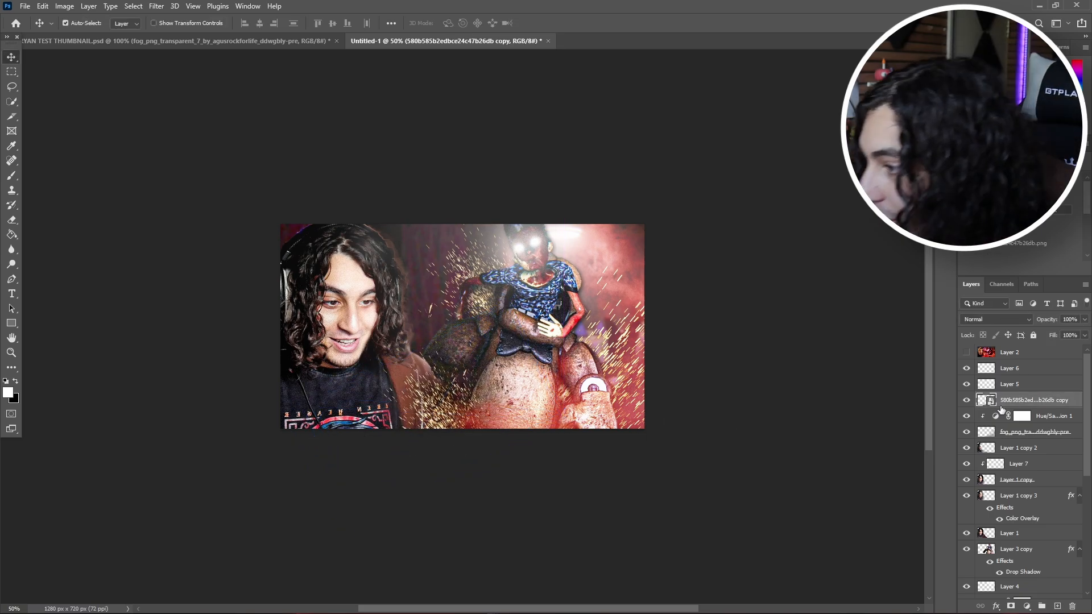
# Step: Set the copied sparks layer's blend mode to Soft Light
pyautogui.click(996, 319)
pyautogui.click(1015, 465)
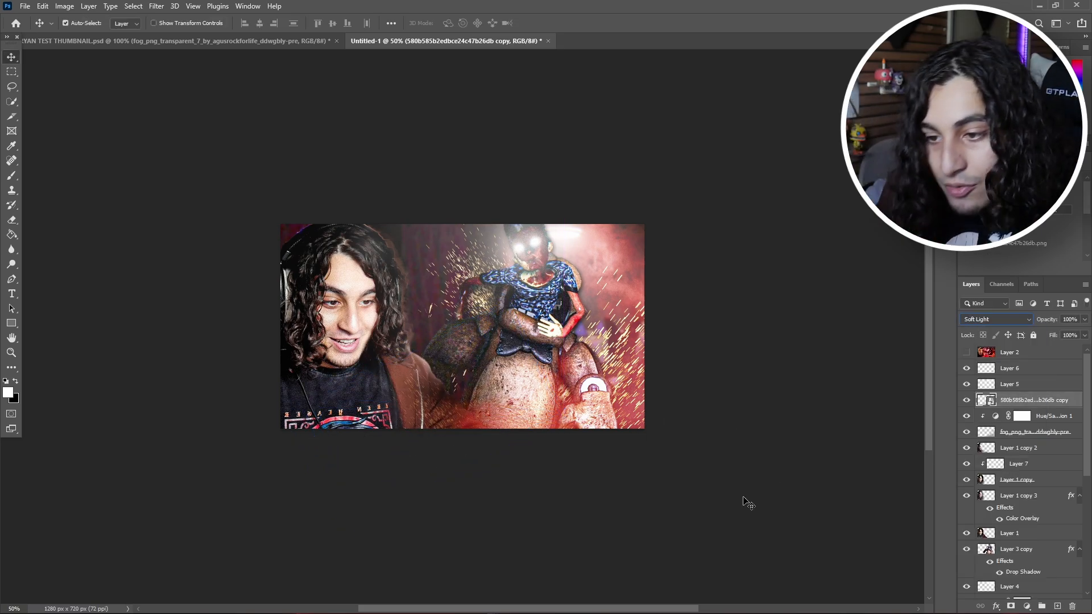
pyautogui.click(743, 502)
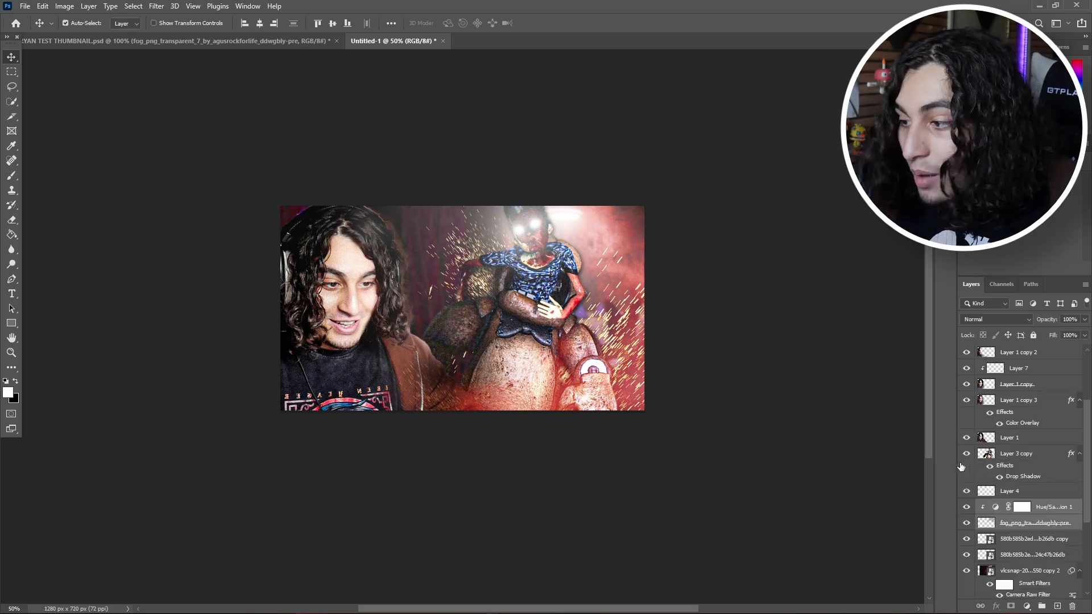
# Step: Place a copy of the red fog and its Hue/Saturation adjustment between the person and the animatronic, and change the blend mode
pyautogui.scroll(3, 989, 453)
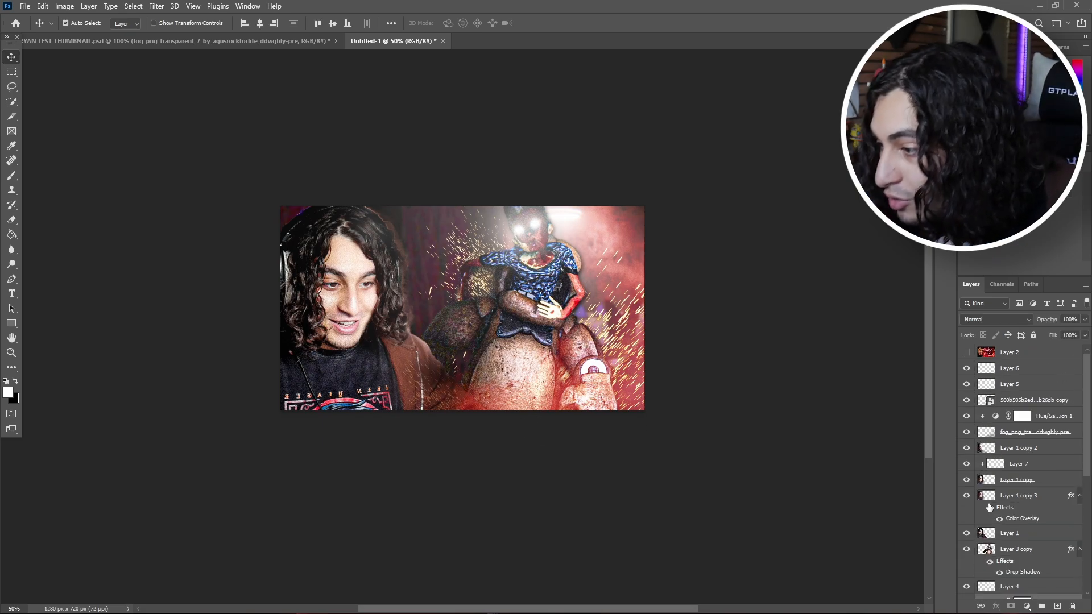
pyautogui.scroll(-2, 989, 507)
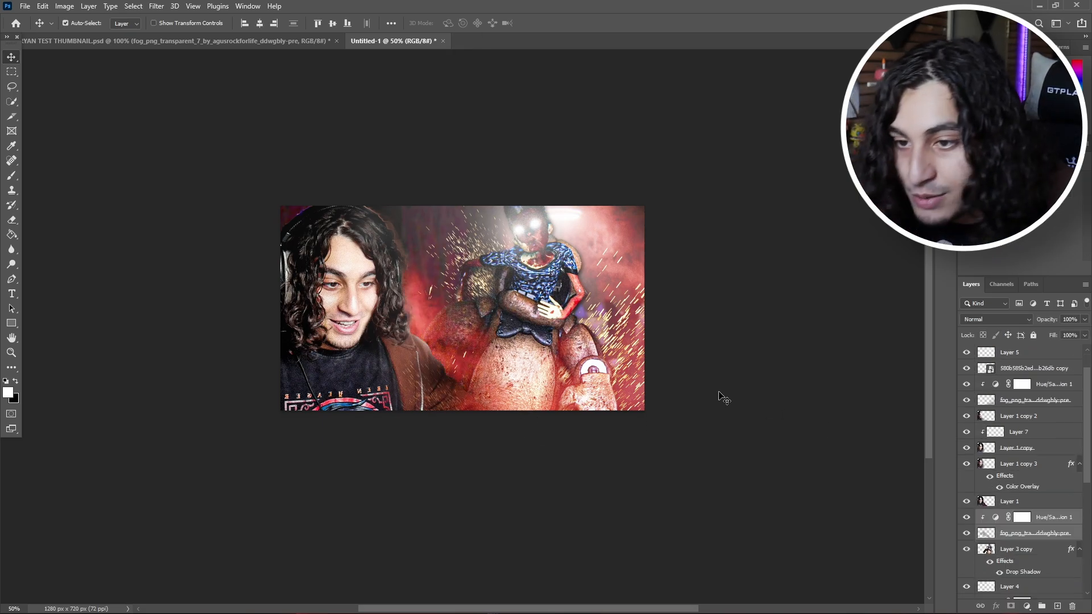
pyautogui.click(996, 319)
pyautogui.click(990, 480)
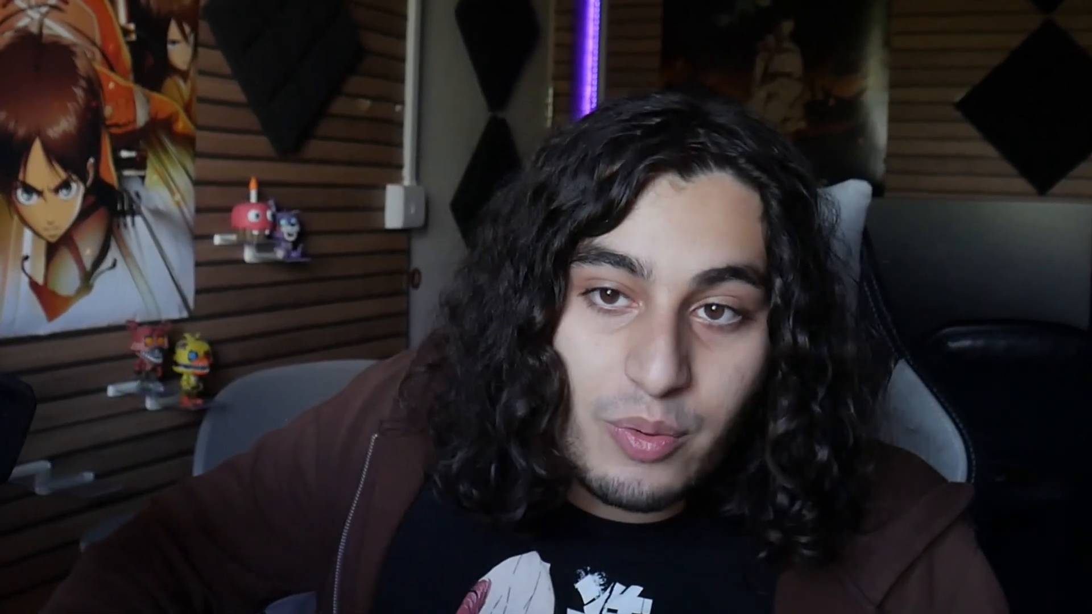
# Step: Export the finished composition to Downloads as 8BITRYANTHUMBNAIL.png
pyautogui.click(25, 6)
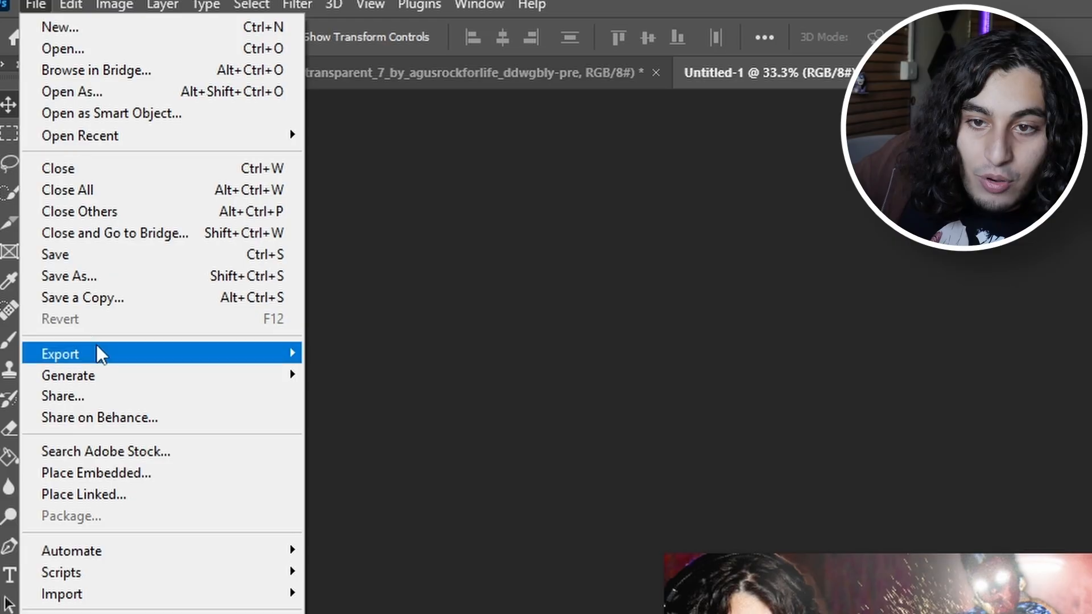
pyautogui.moveTo(99, 352)
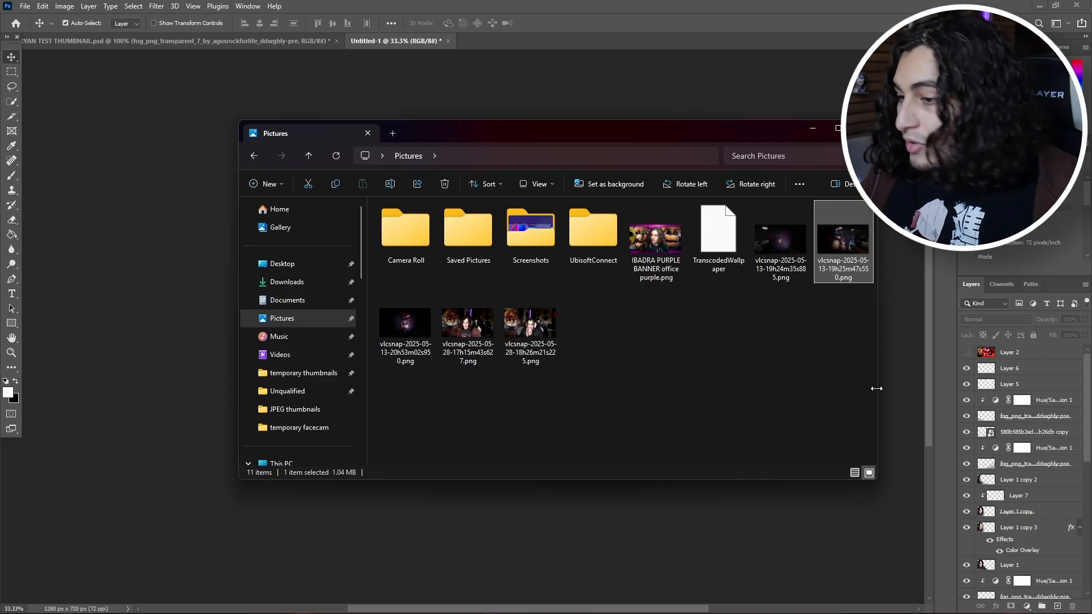
# Step: Place 8BITRYANTHUMBNAIL.png from the Downloads folder into the document as the top layer
pyautogui.moveTo(574, 165); pyautogui.dragTo(984, 290)
pyautogui.click(695, 406)
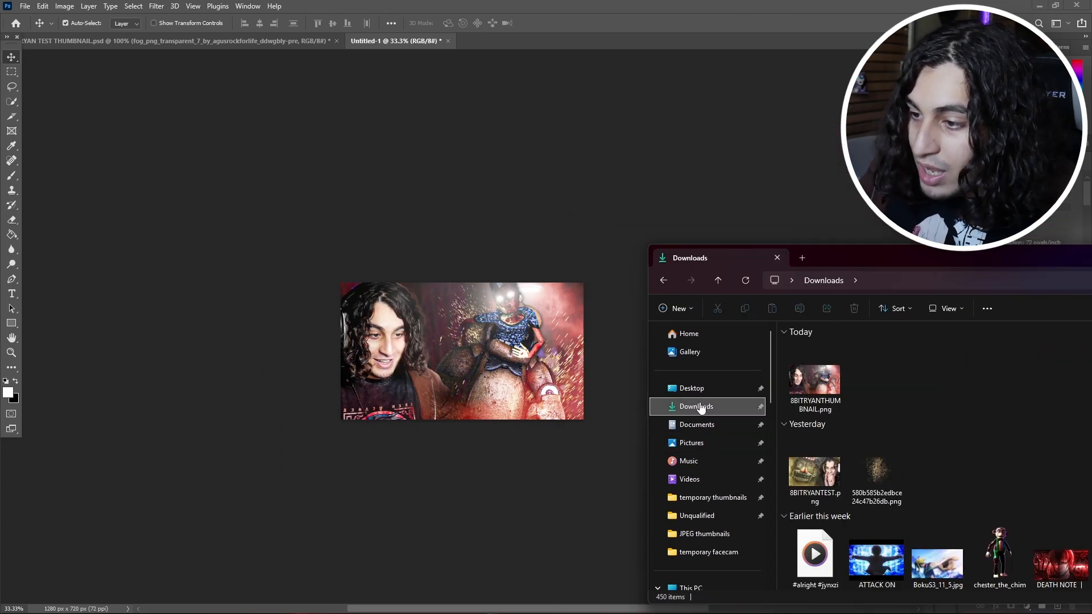
pyautogui.moveTo(814, 376); pyautogui.dragTo(454, 353)
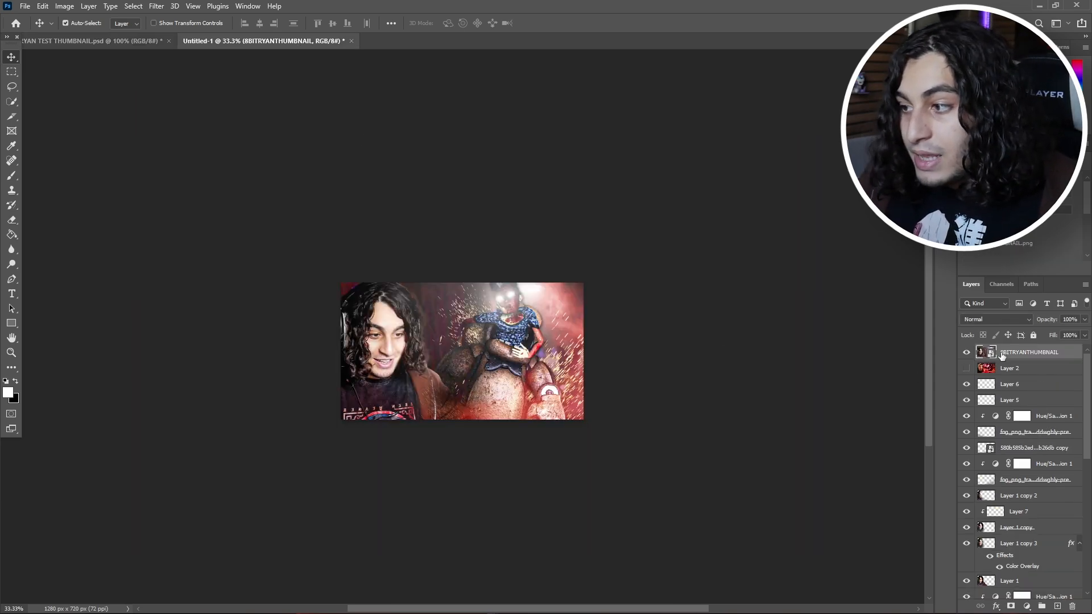
# Step: Set the placed 8BITRYANTHUMBNAIL layer's blend mode to Overlay
pyautogui.click(995, 319)
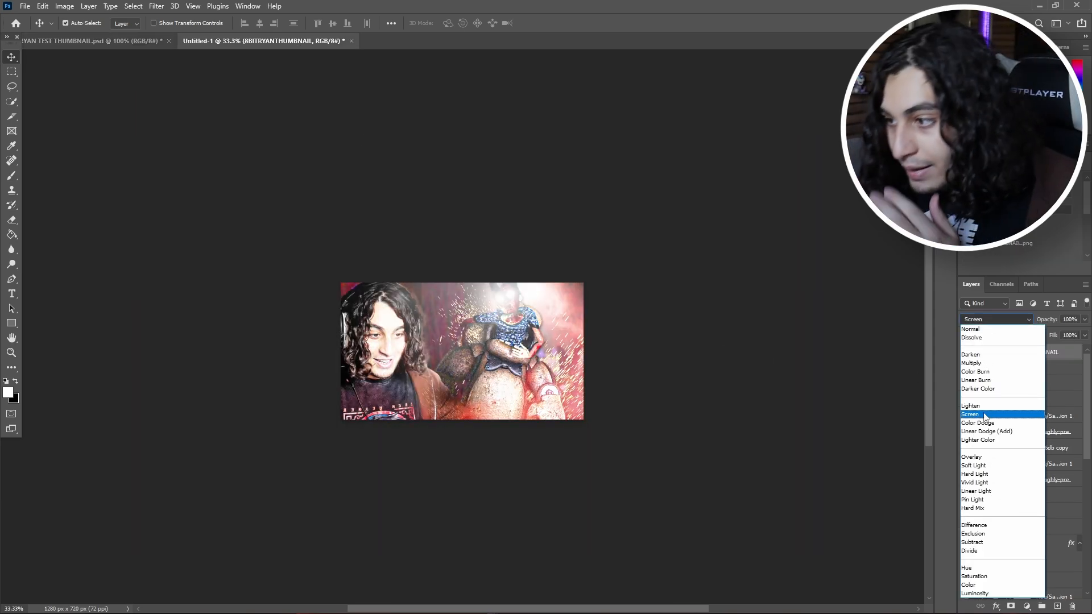
pyautogui.click(980, 457)
pyautogui.click(816, 382)
pyautogui.hotkey('ctrl', '+')
pyautogui.hotkey('ctrl', '+')
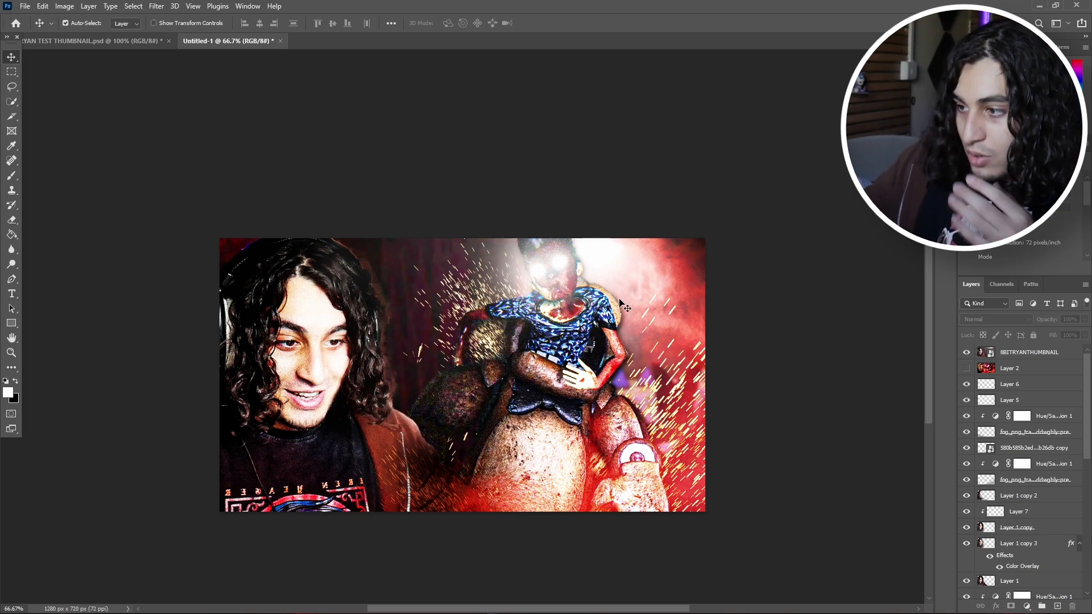
# Step: Rasterize the 8BITRYANTHUMBNAIL layer and soften its overlay effect on the person with the Eraser at size 200 and 43% flow
pyautogui.click(1012, 352)
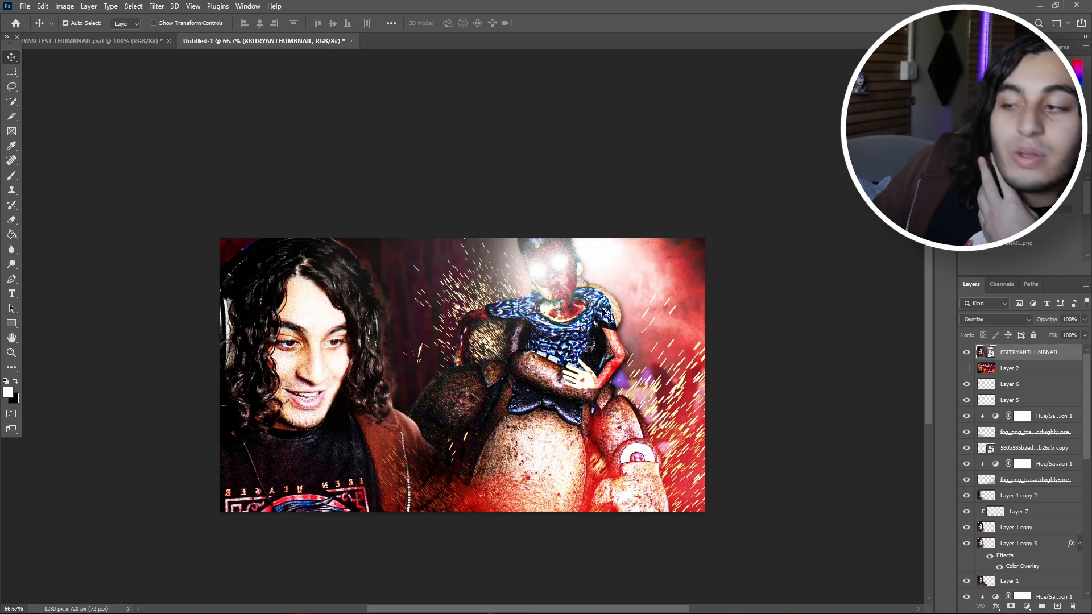
pyautogui.click(12, 220)
pyautogui.click(409, 274)
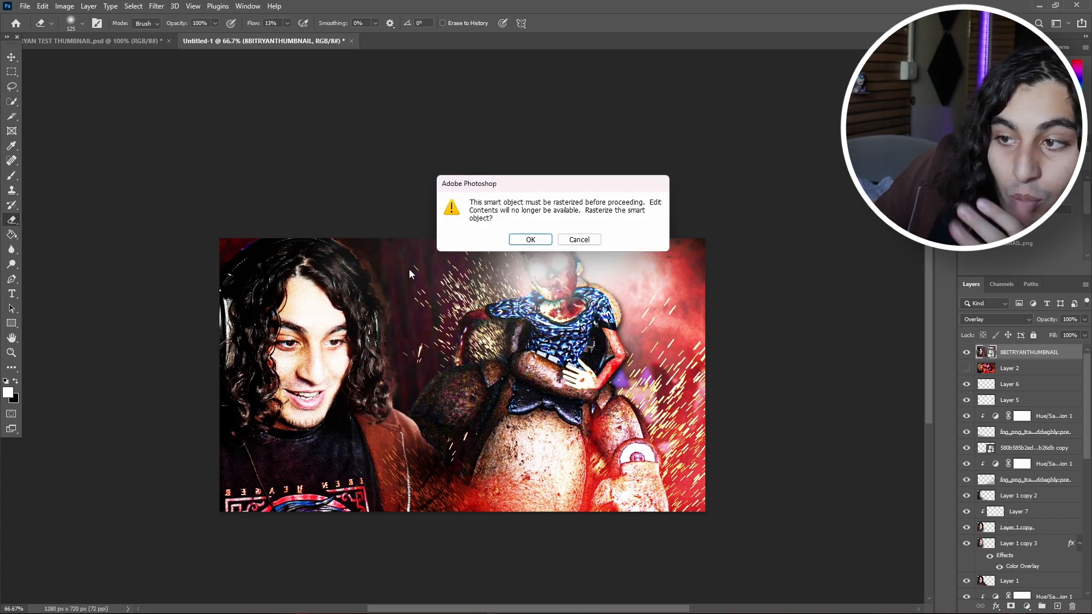
pyautogui.click(530, 240)
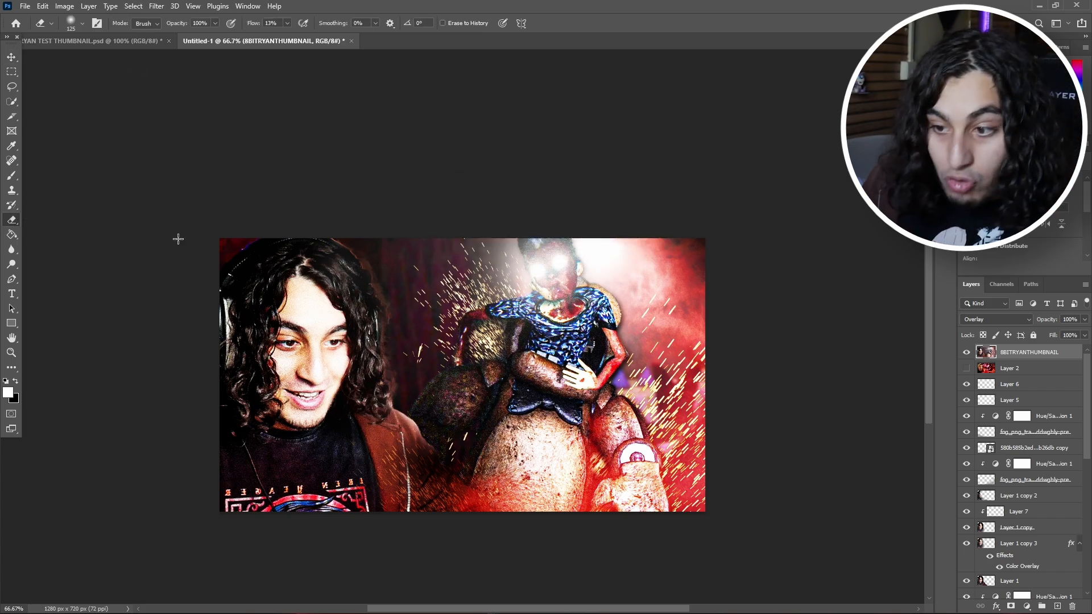
pyautogui.scroll(-2, 178, 239)
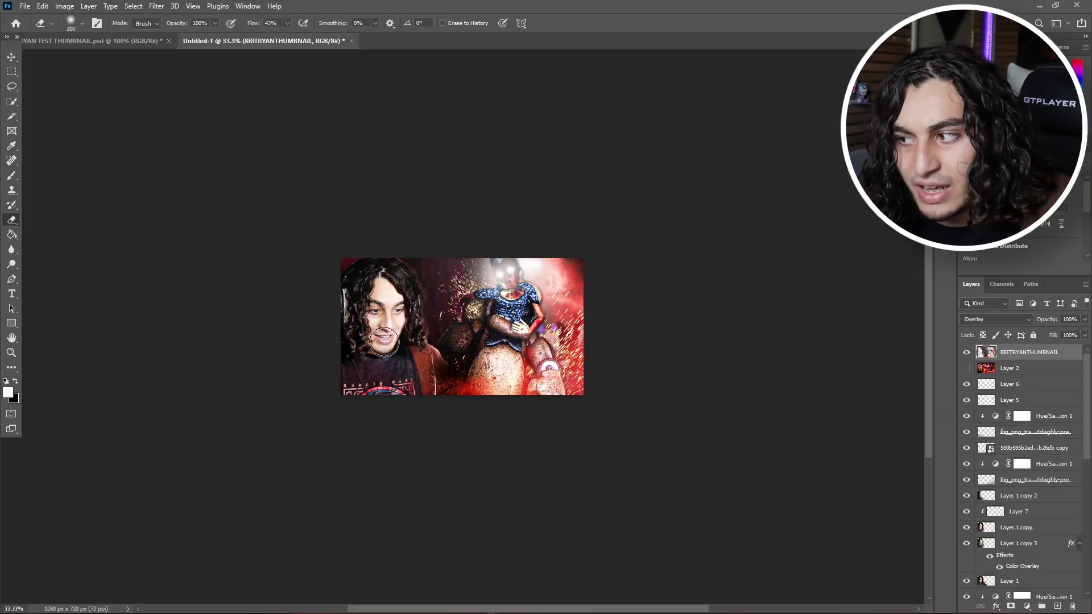
pyautogui.hotkey('ctrl', 'shift', 'alt', 'n')
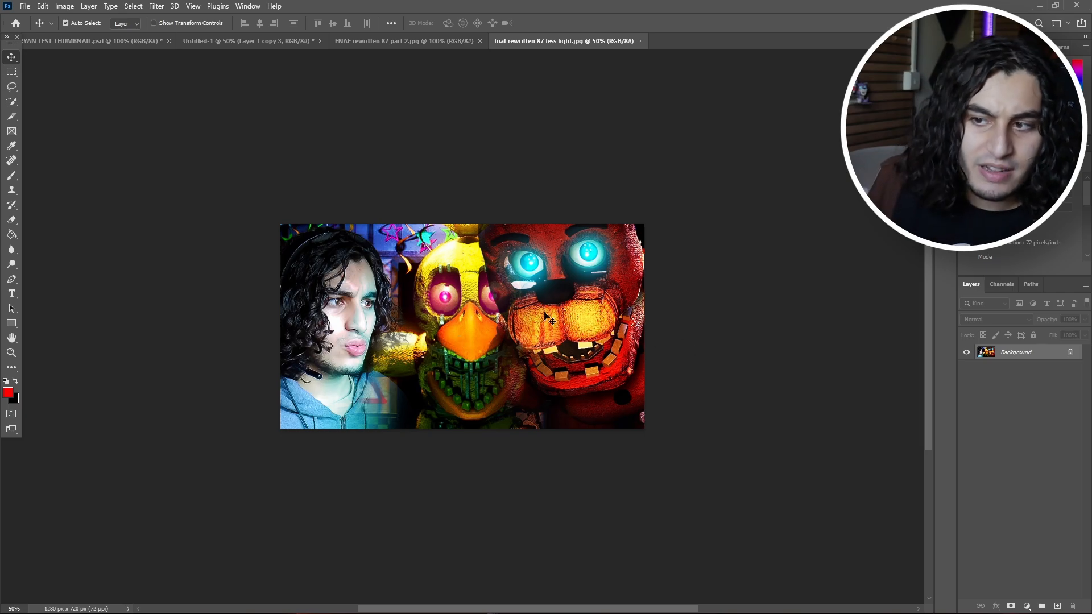
# Step: Review the finished thumbnails in FNAF rewritten 87 part 2.jpg and 8BITRYAN TEST THUMBNAIL.psd as comparison examples
pyautogui.click(405, 40)
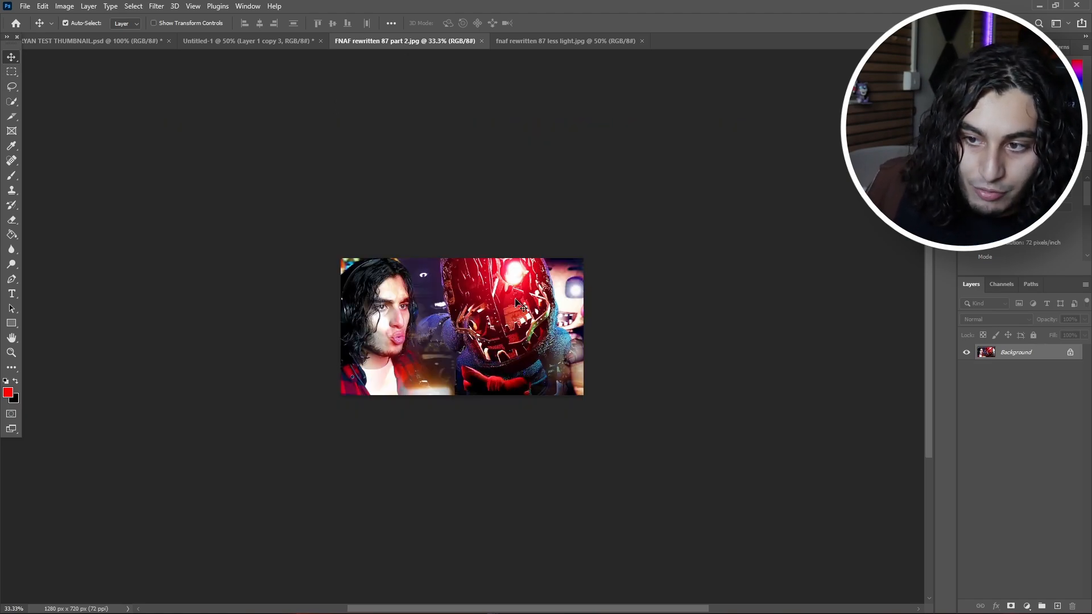
pyautogui.hotkey('ctrl', 'shift', 'Tab')
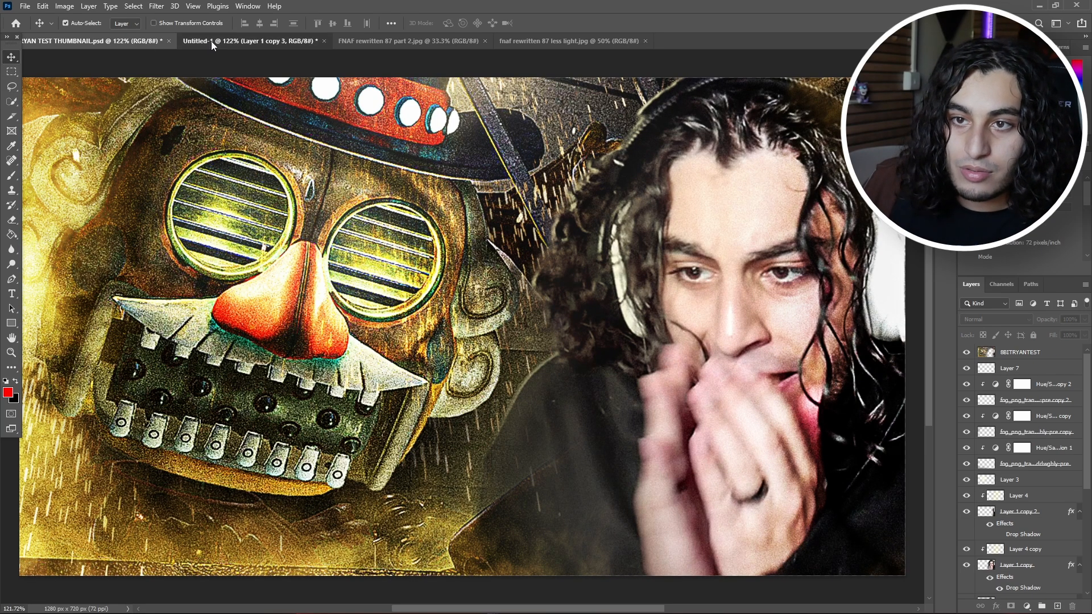
pyautogui.click(210, 41)
pyautogui.click(115, 40)
pyautogui.hotkey('ctrl', '-')
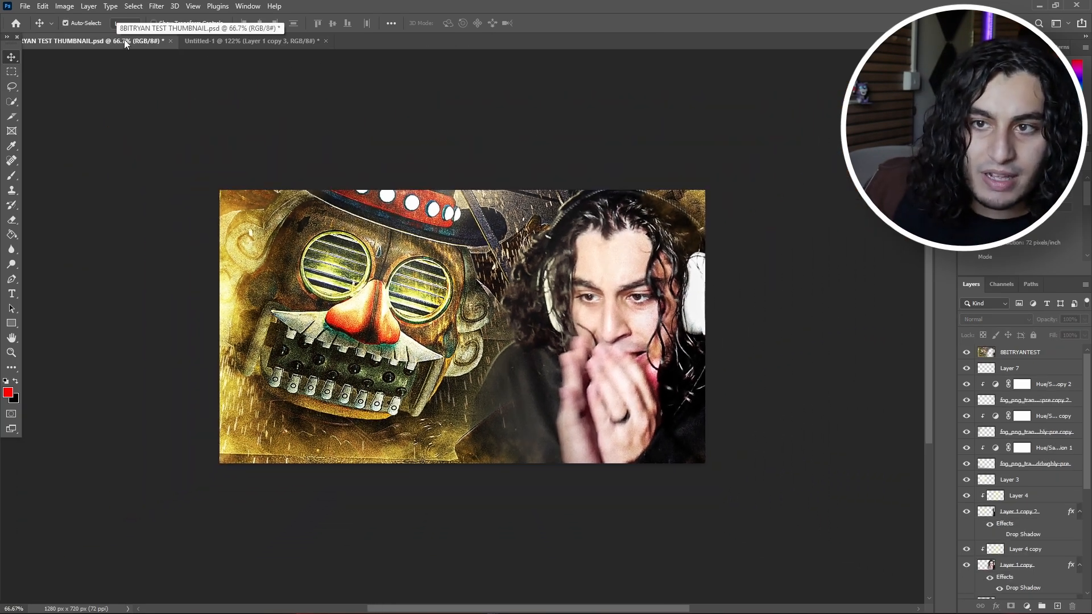